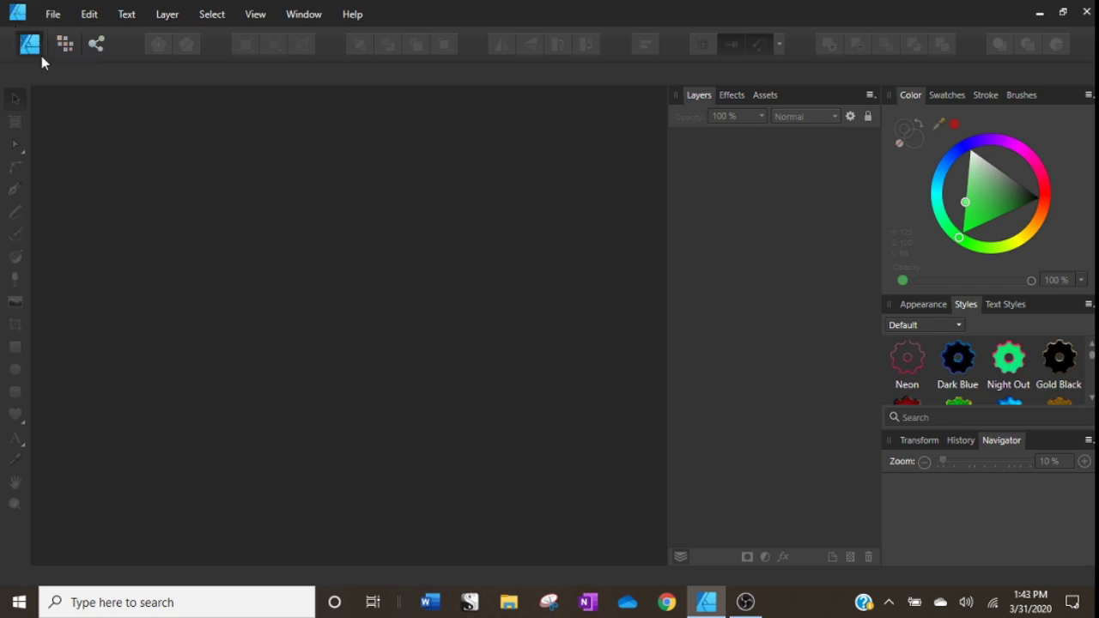
# Create a new 1000 × 1000 px document with the transparent background turned off.
pyautogui.click(47, 21)
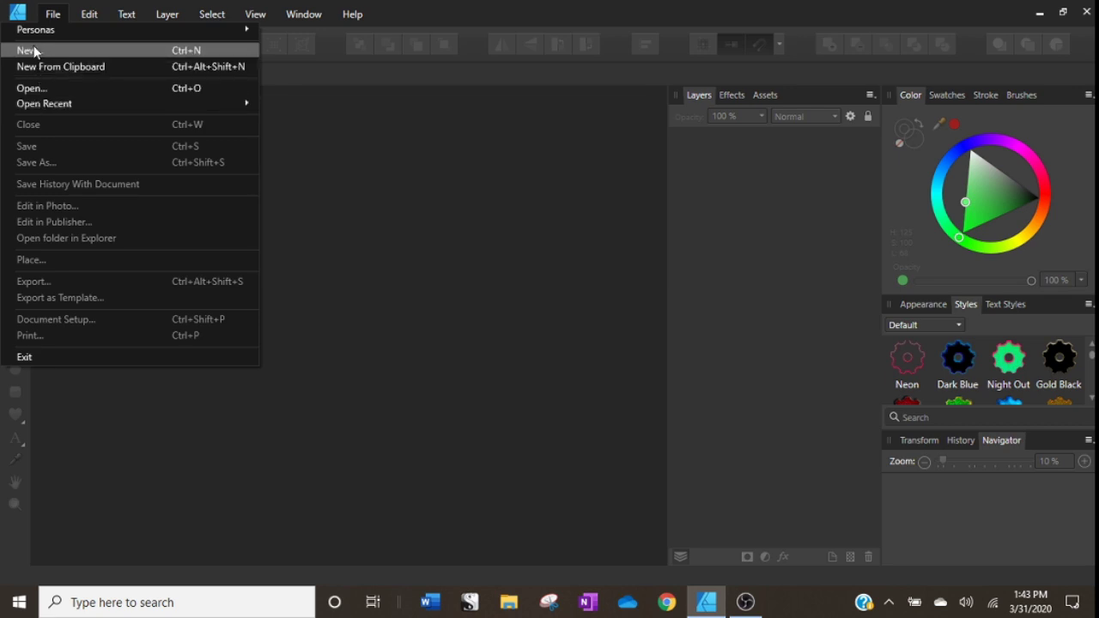
pyautogui.click(34, 50)
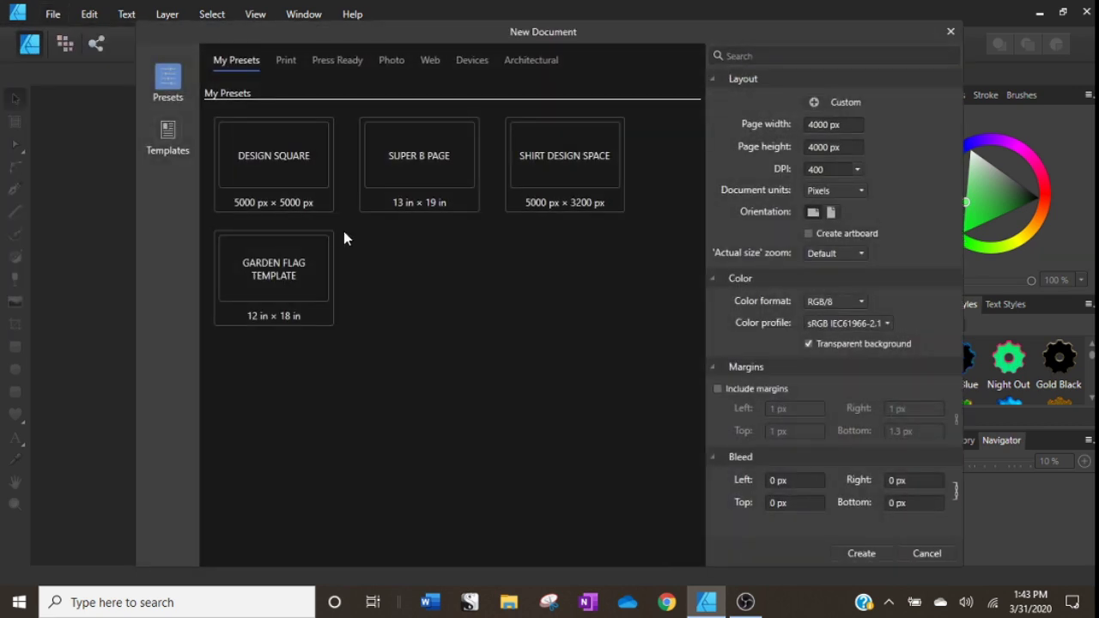
pyautogui.click(812, 124)
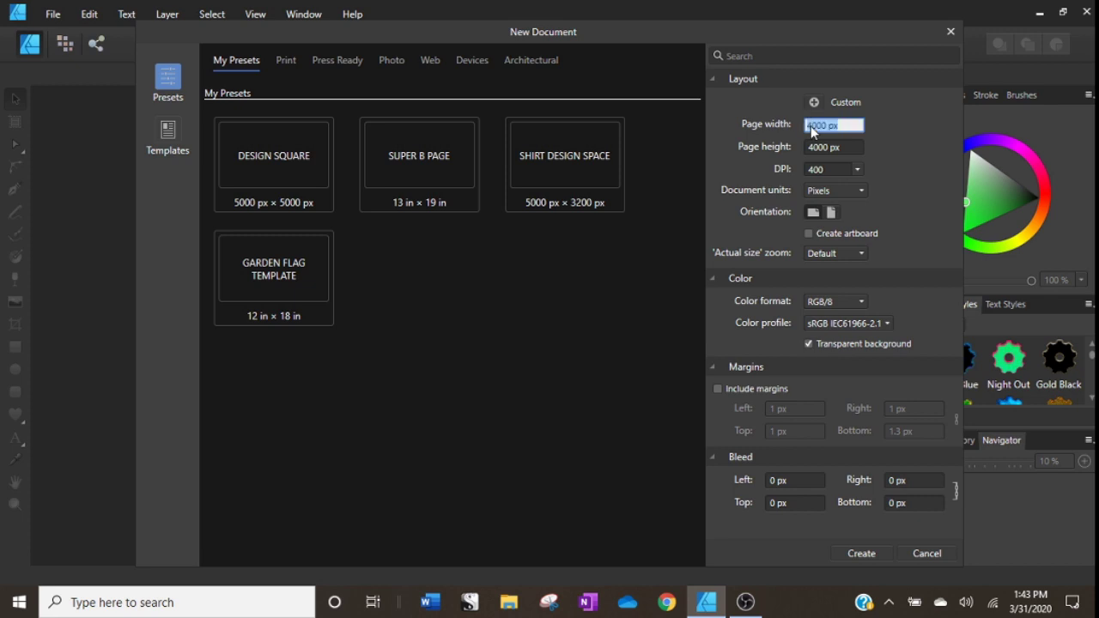
pyautogui.write('1000')
pyautogui.click(840, 144)
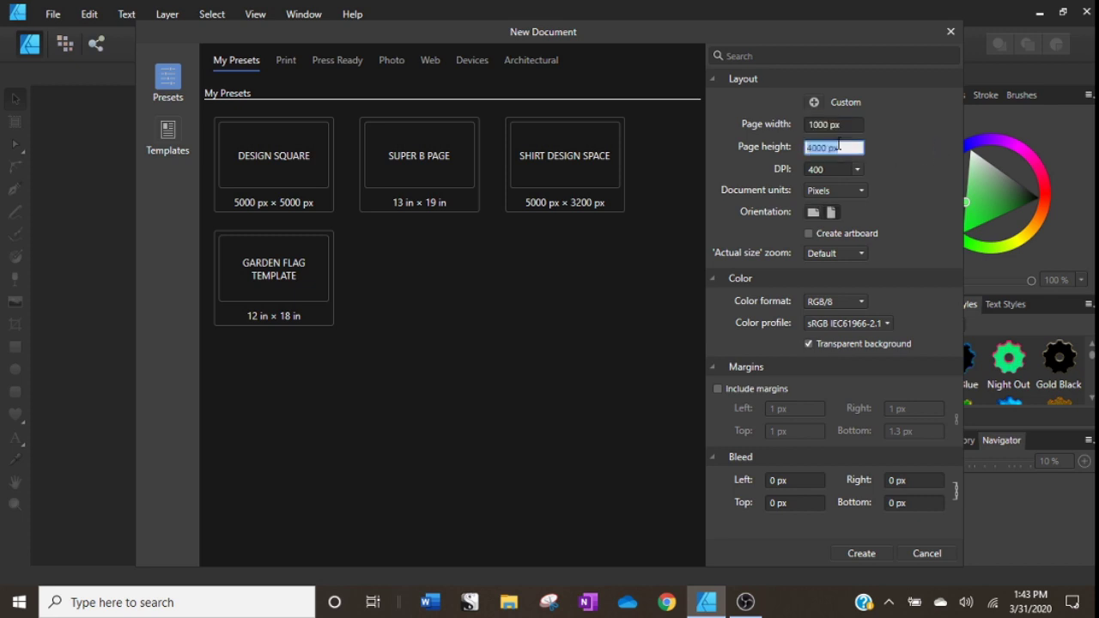
pyautogui.write('10000')
pyautogui.press('BackSpace')
pyautogui.click(807, 343)
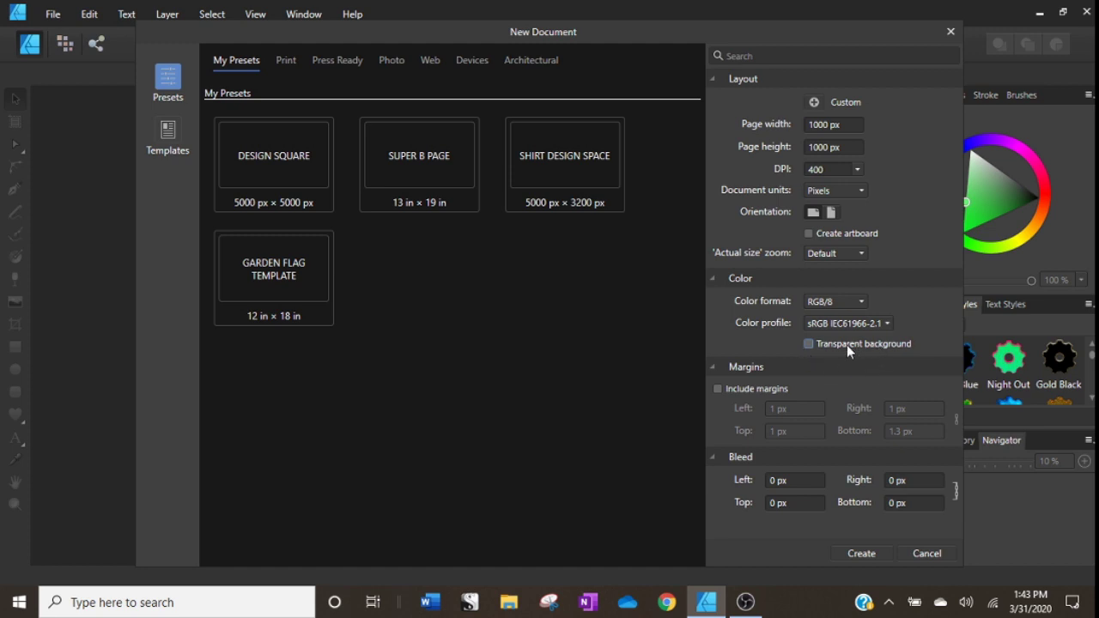
pyautogui.click(861, 553)
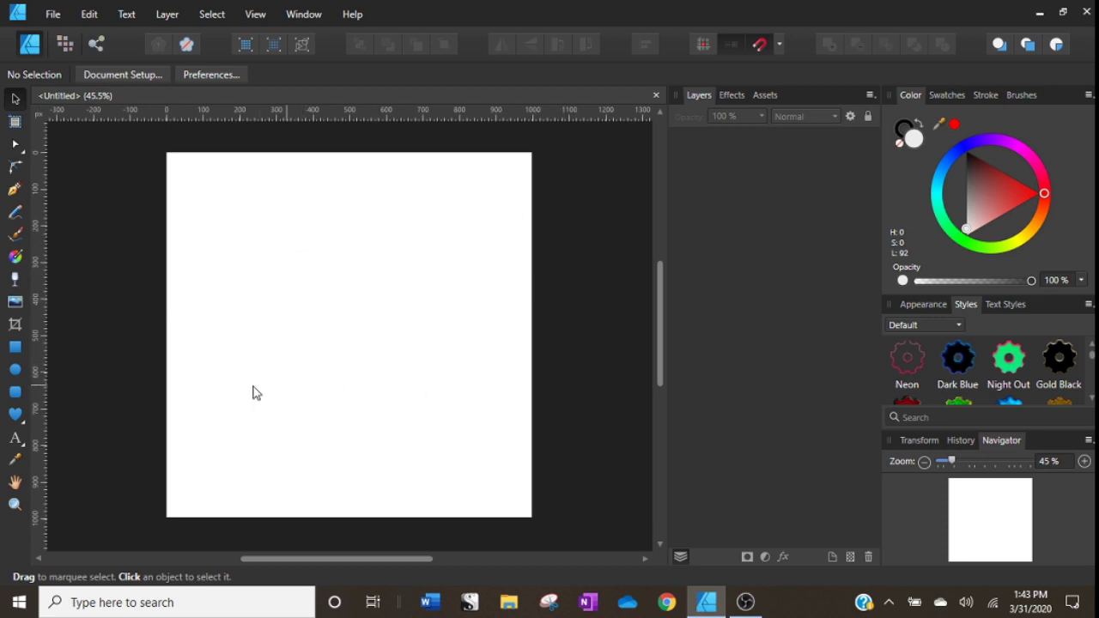
# Draw a vertical rectangle spanning the full page height and set its width to 125 px.
pyautogui.click(16, 346)
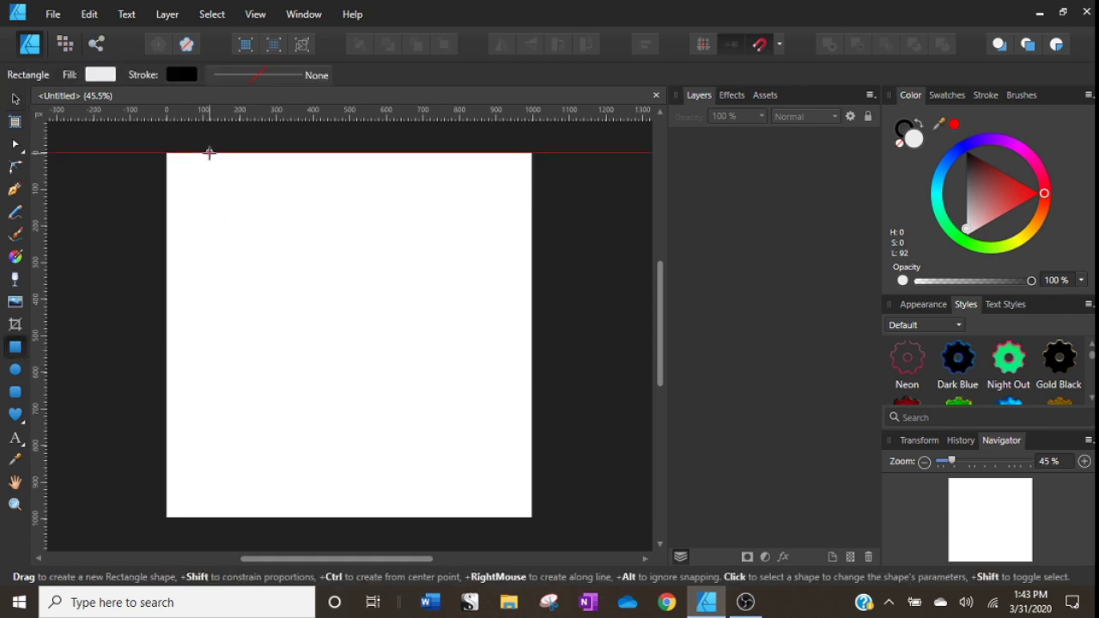
pyautogui.moveTo(209, 152)
pyautogui.mouseDown()
pyautogui.moveTo(282, 446)
pyautogui.moveTo(267, 518)
pyautogui.mouseUp()
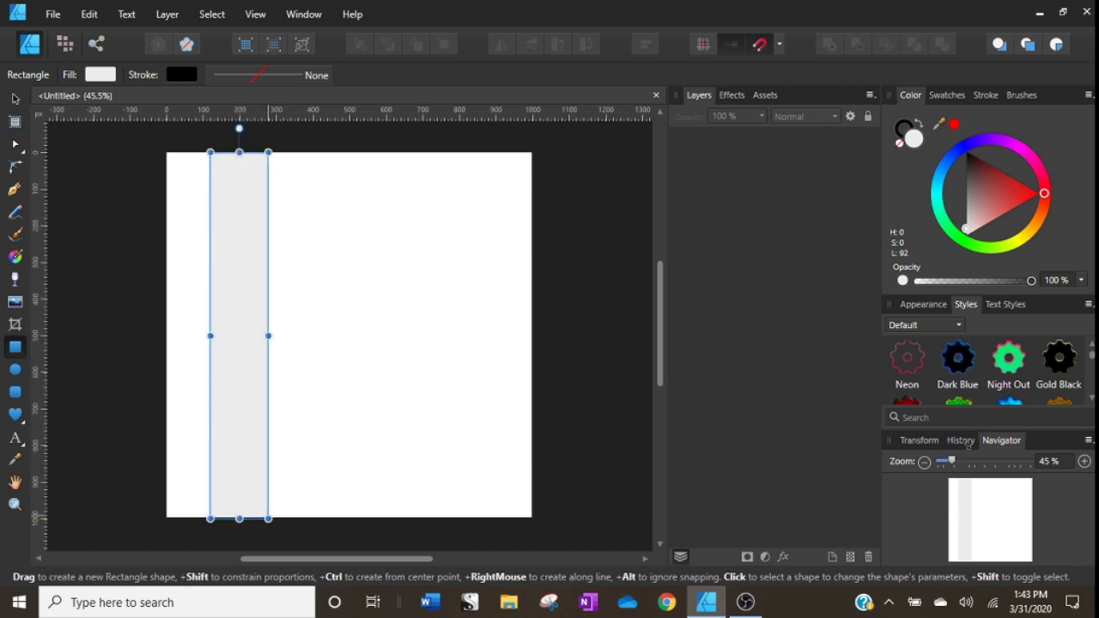
pyautogui.click(935, 443)
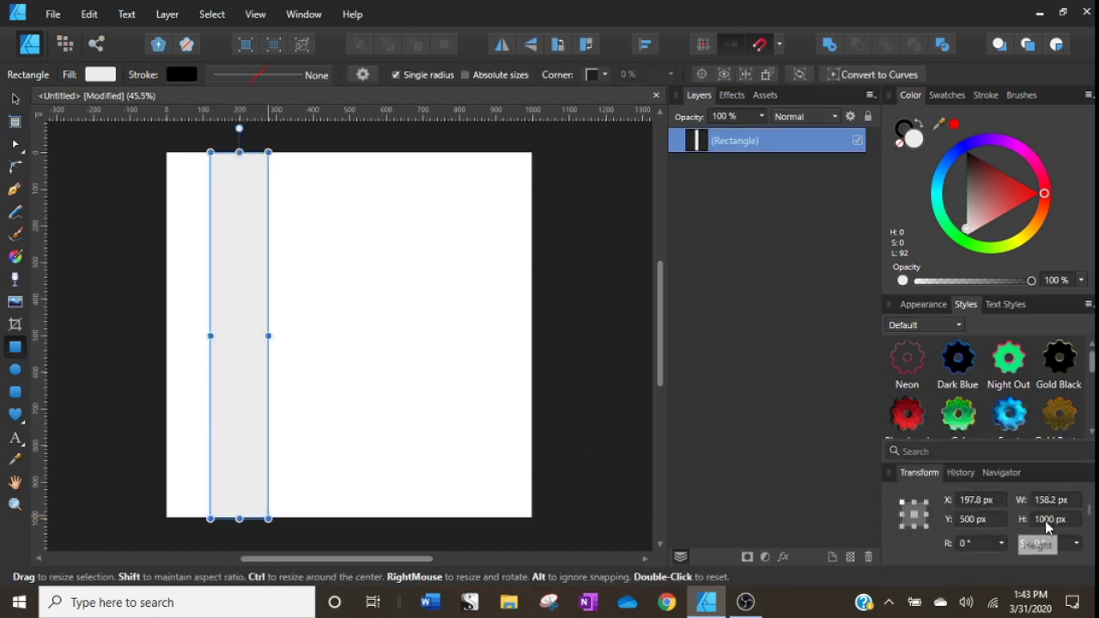
pyautogui.click(1055, 522)
pyautogui.click(1052, 501)
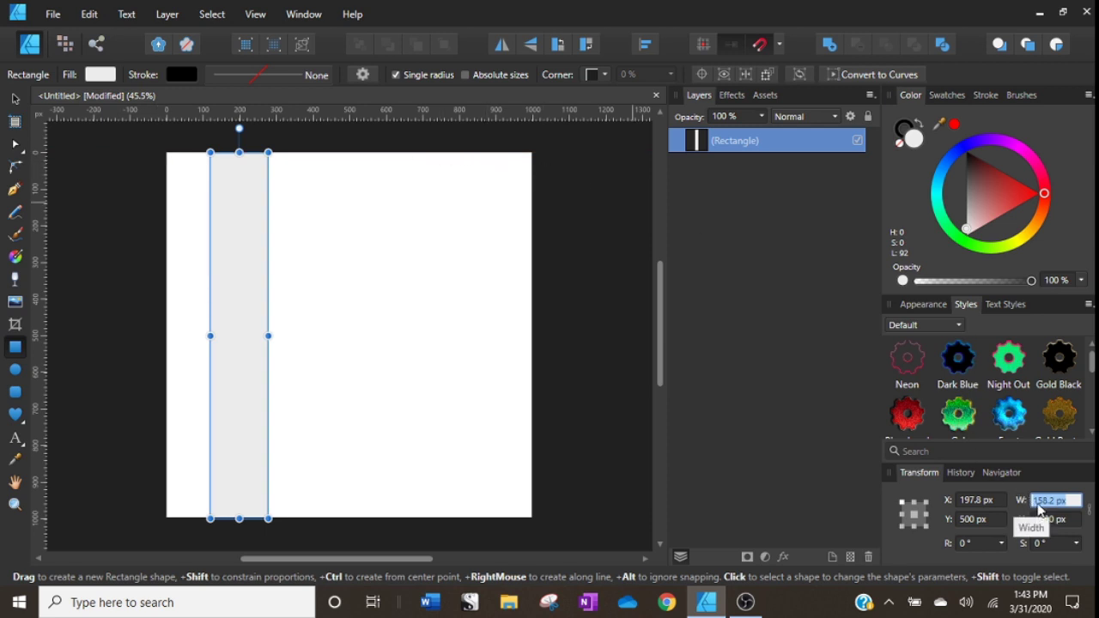
pyautogui.write('125')
pyautogui.press('Return')
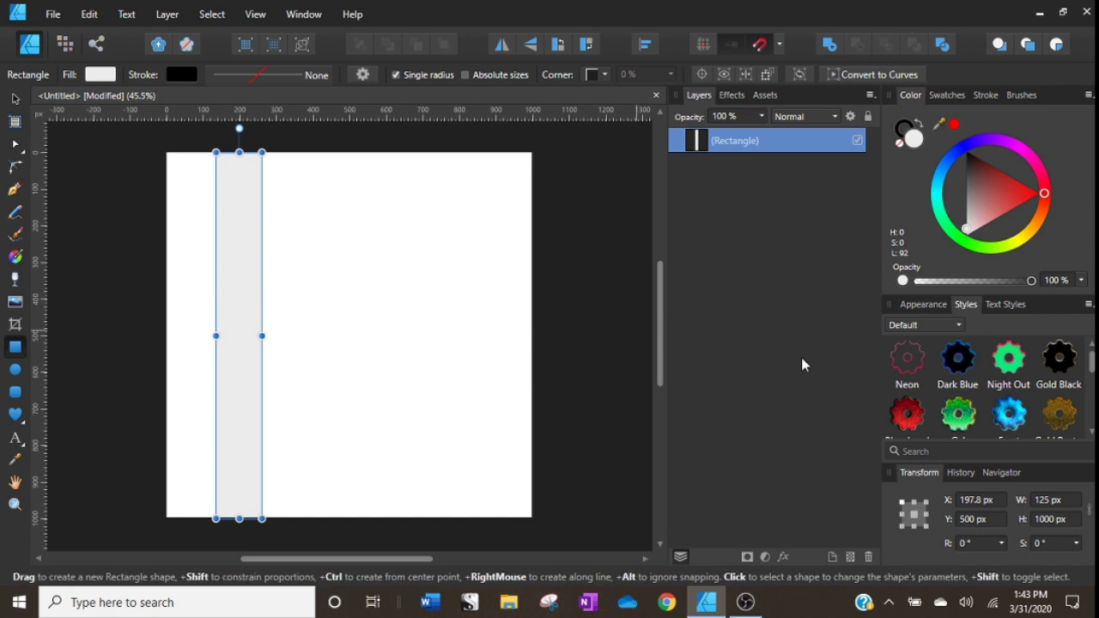
pyautogui.click(1042, 507)
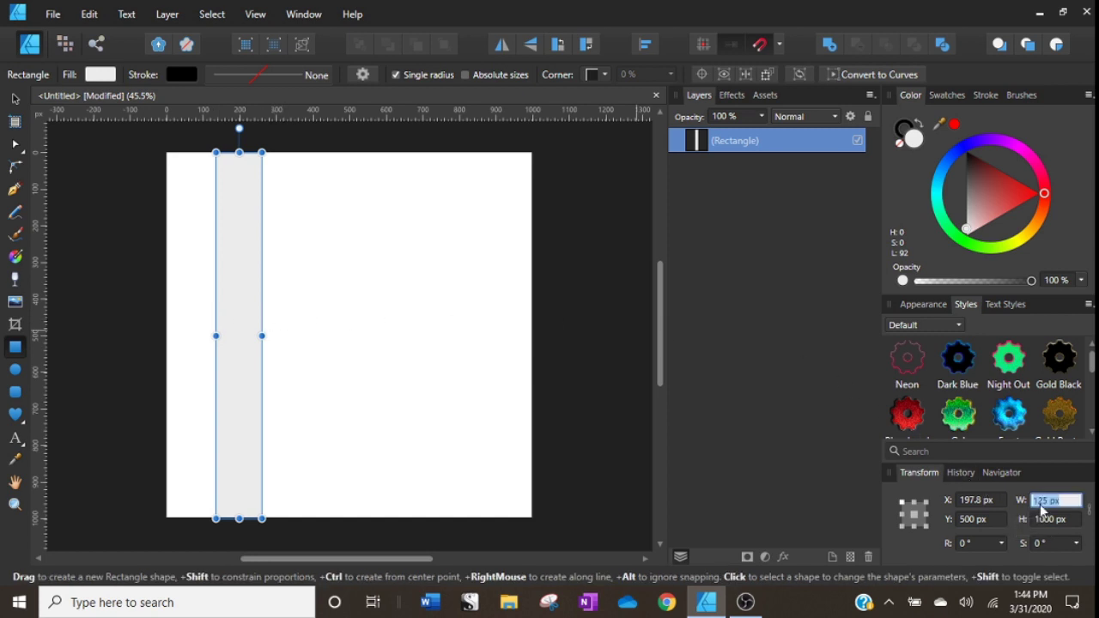
# Fill the rectangle with light yellow (H 57, S 93, L 71) and center it on the page's left edge at X 0 px.
pyautogui.click(14, 99)
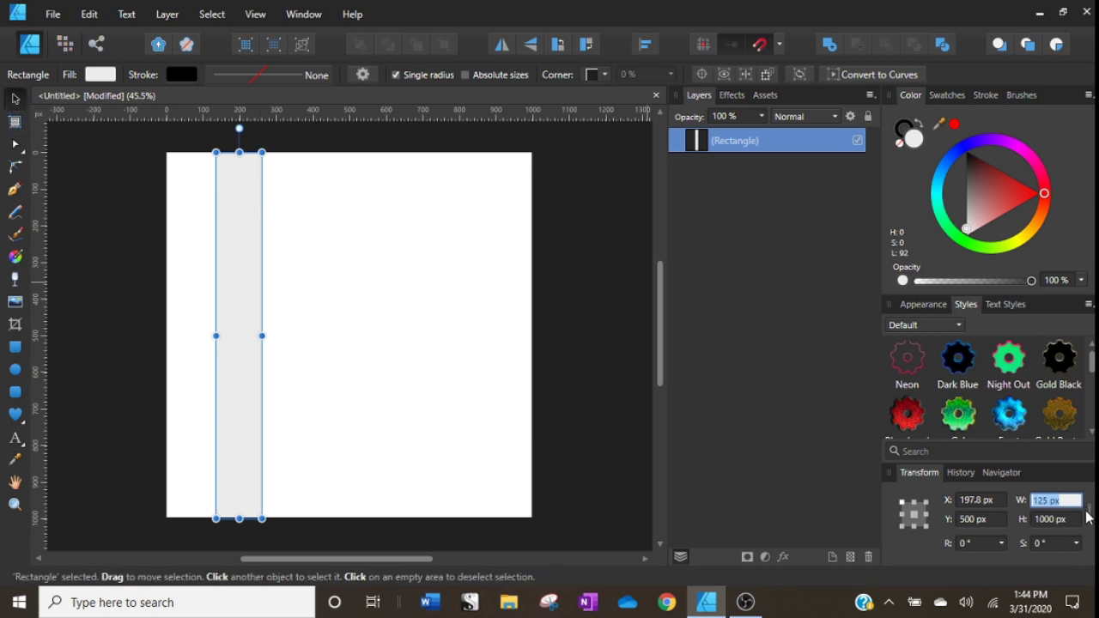
pyautogui.click(1021, 241)
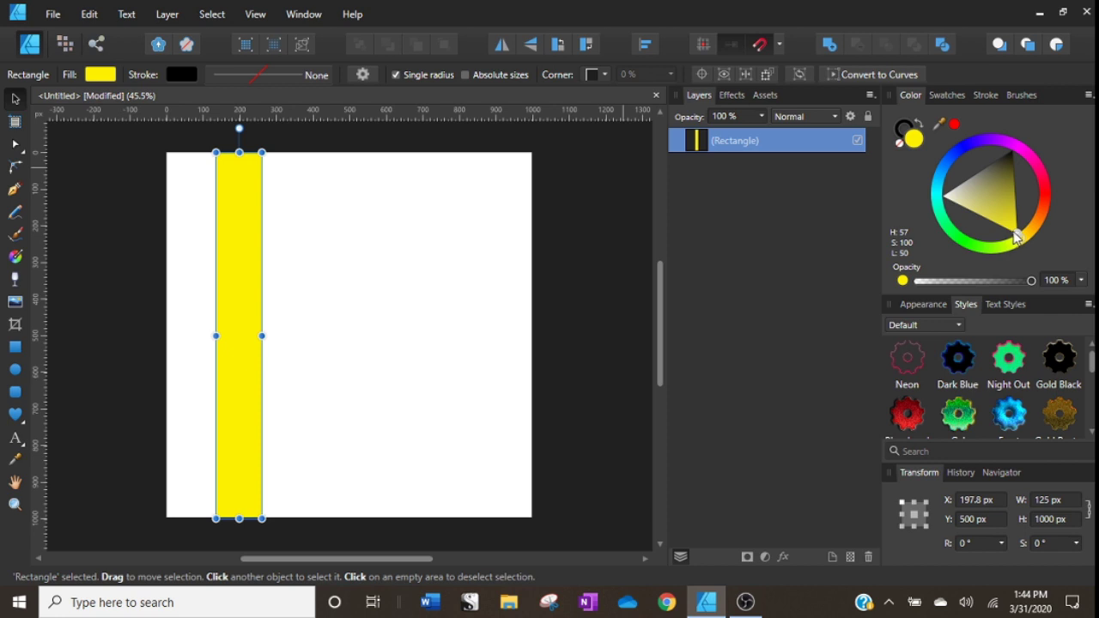
pyautogui.moveTo(1013, 231); pyautogui.dragTo(983, 214)
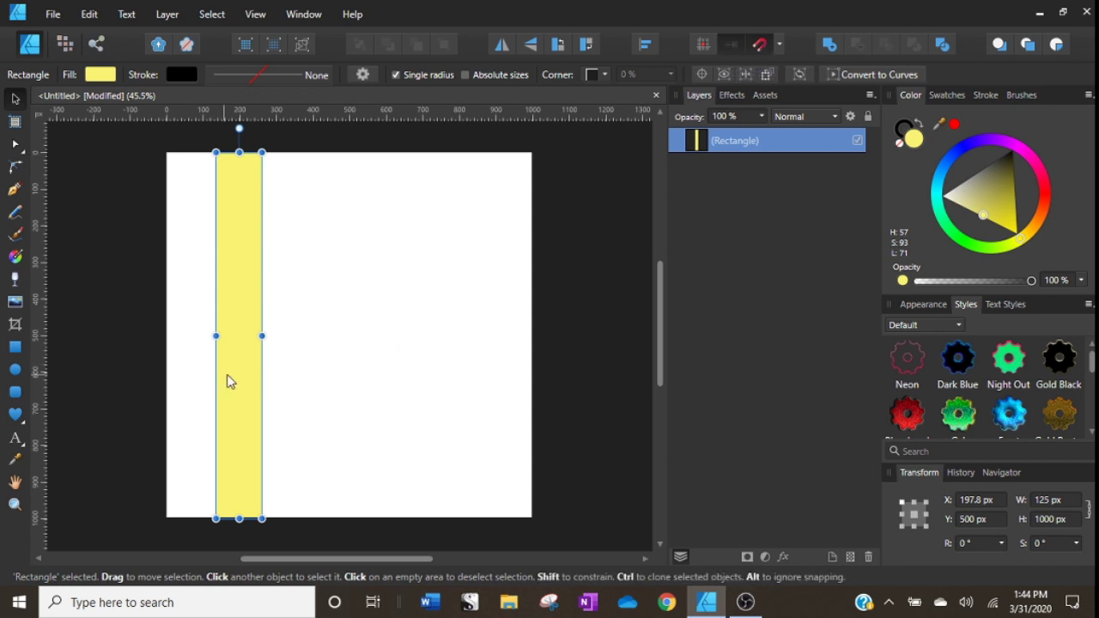
pyautogui.moveTo(241, 380); pyautogui.dragTo(171, 378)
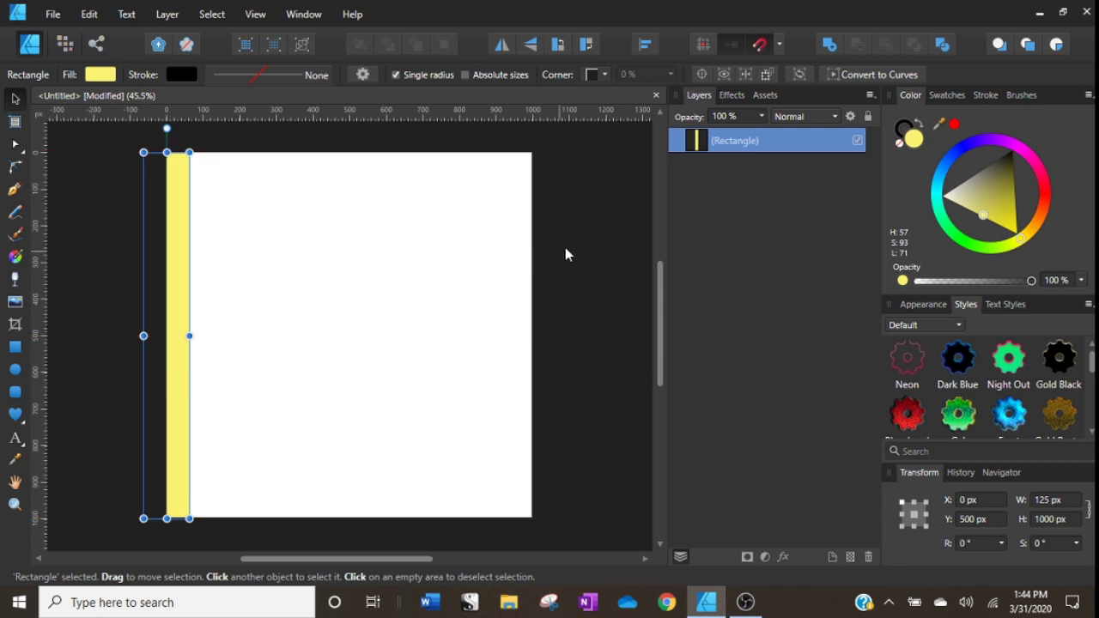
# Duplicate the yellow stripe and offset the copy horizontally by +250 px.
pyautogui.rightClick(725, 151)
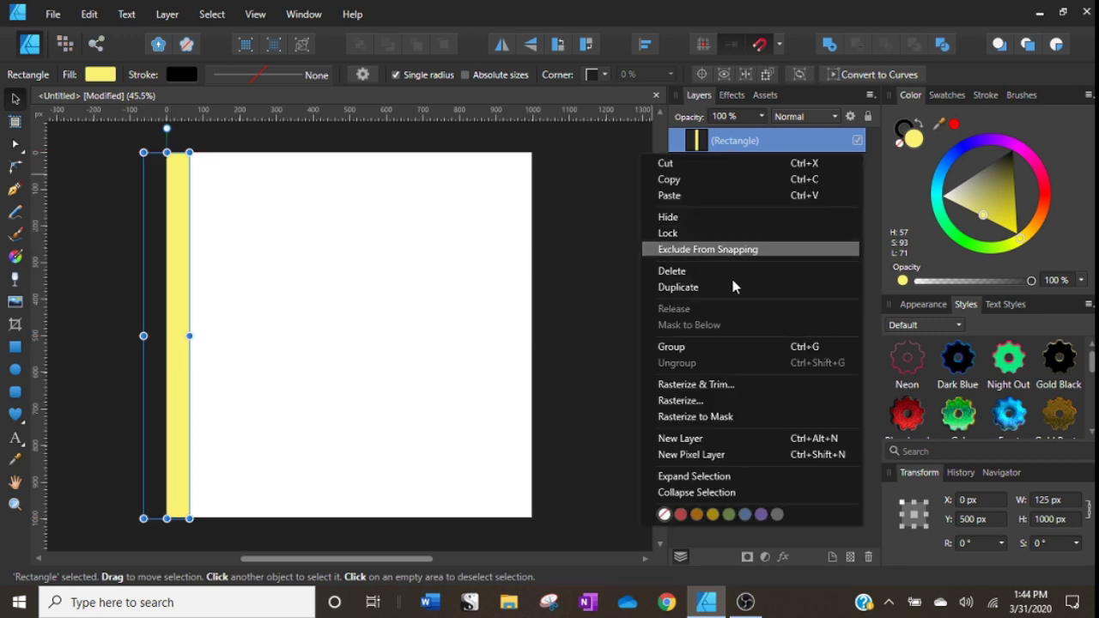
pyautogui.click(726, 288)
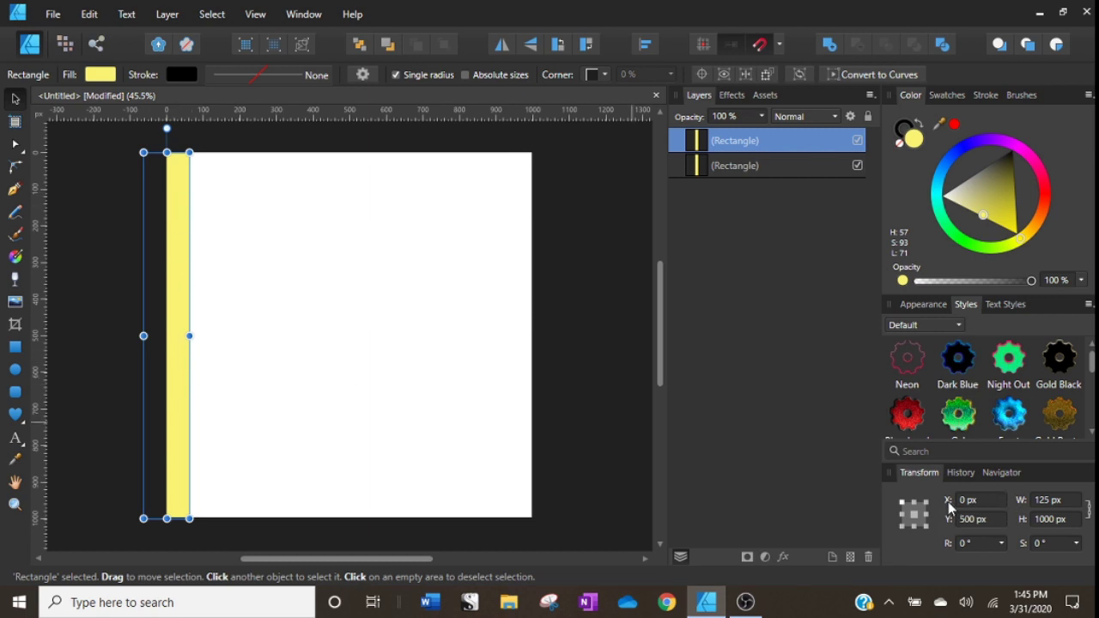
pyautogui.click(994, 499)
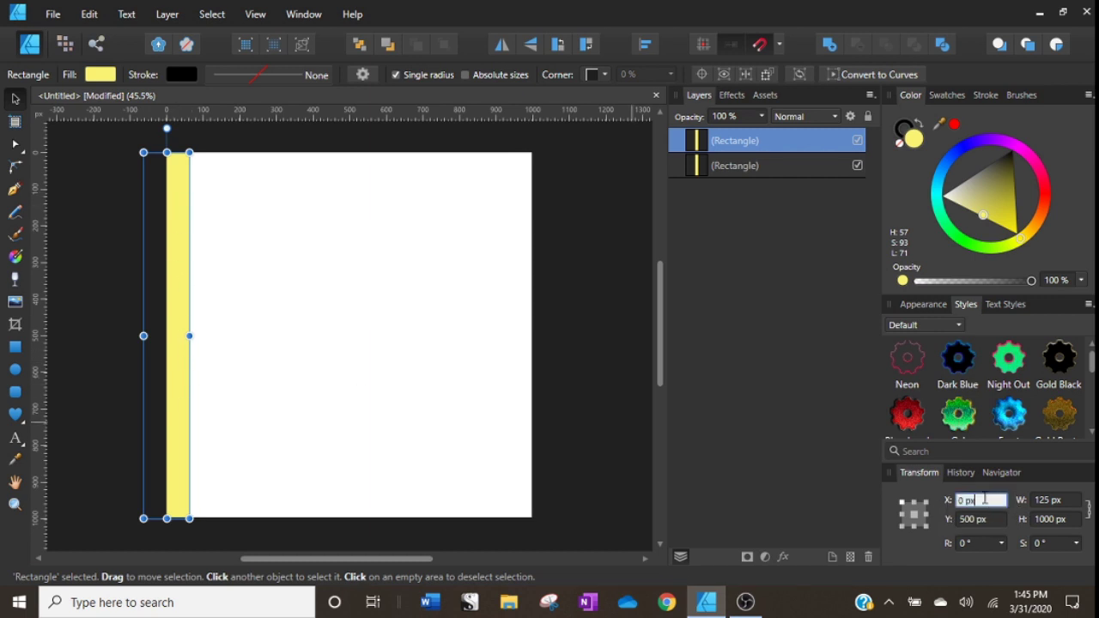
pyautogui.write('+250')
pyautogui.press('Return')
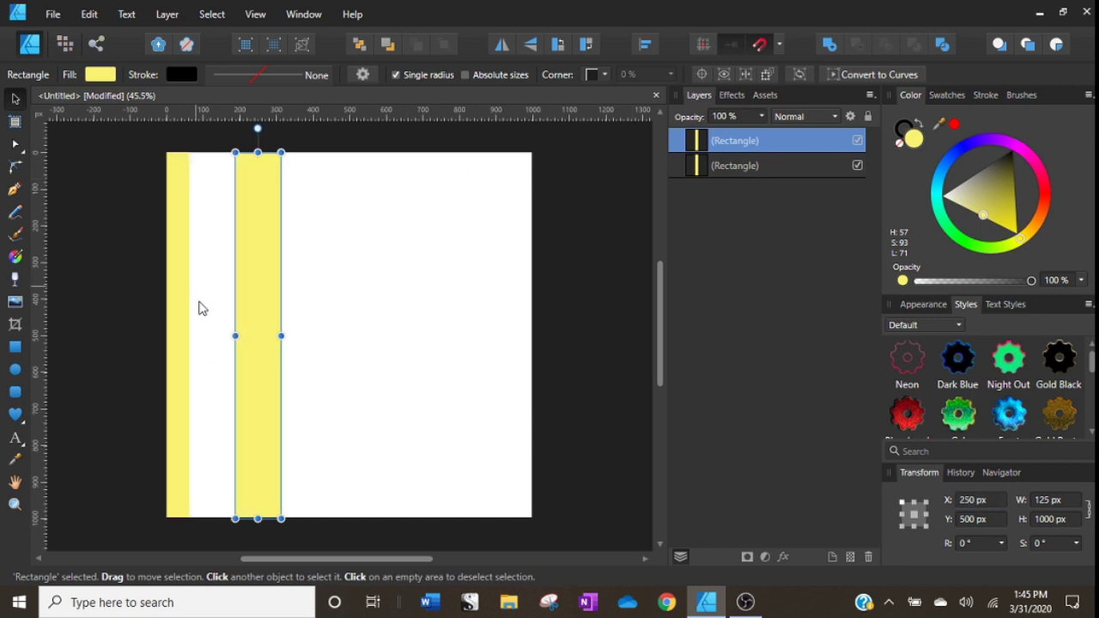
# Duplicate the stripe three more times at the same 250 px spacing, up to the page's right edge.
pyautogui.rightClick(786, 145)
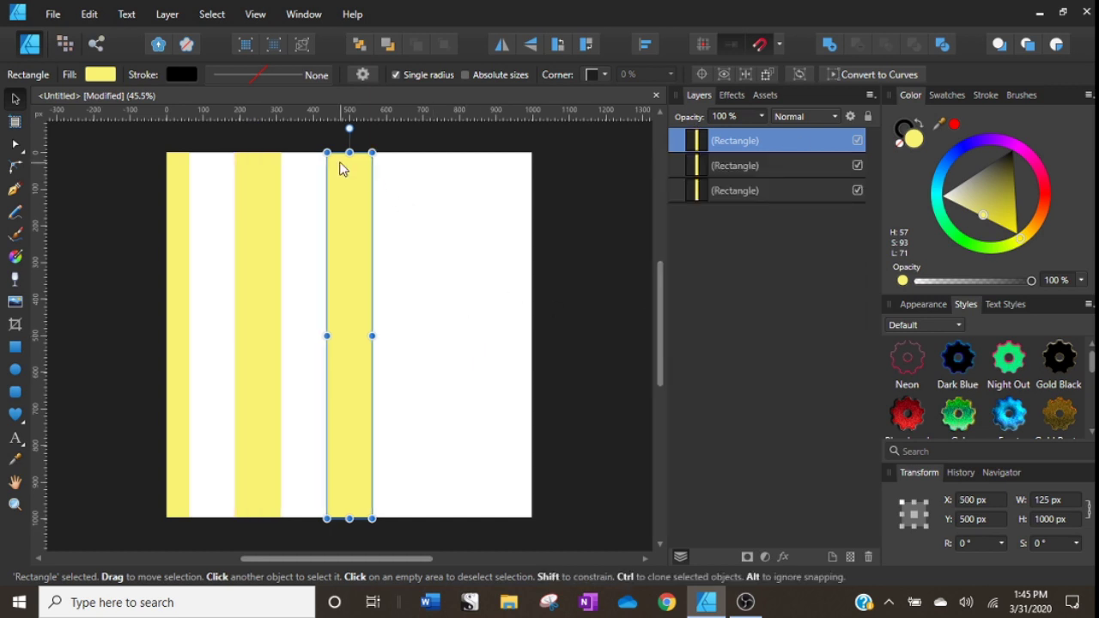
pyautogui.rightClick(695, 150)
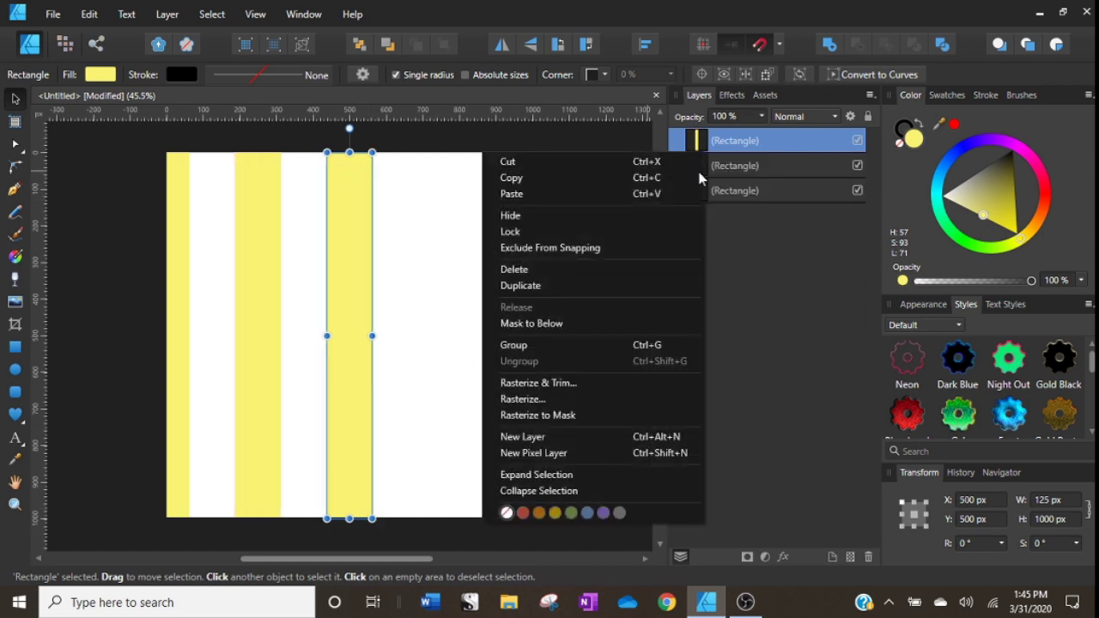
pyautogui.click(651, 286)
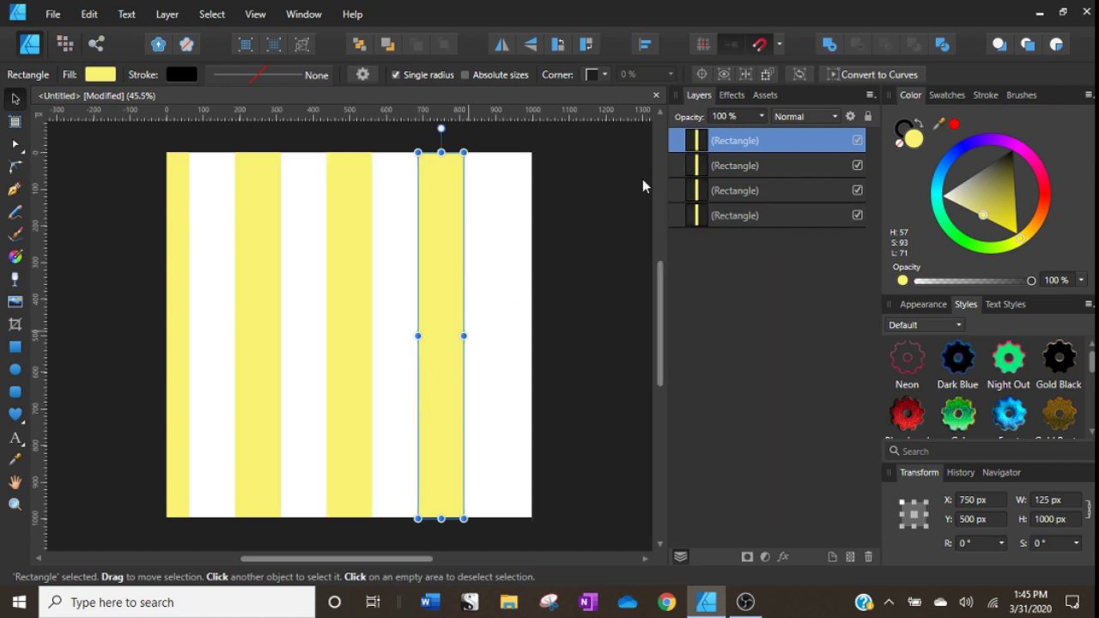
pyautogui.rightClick(695, 145)
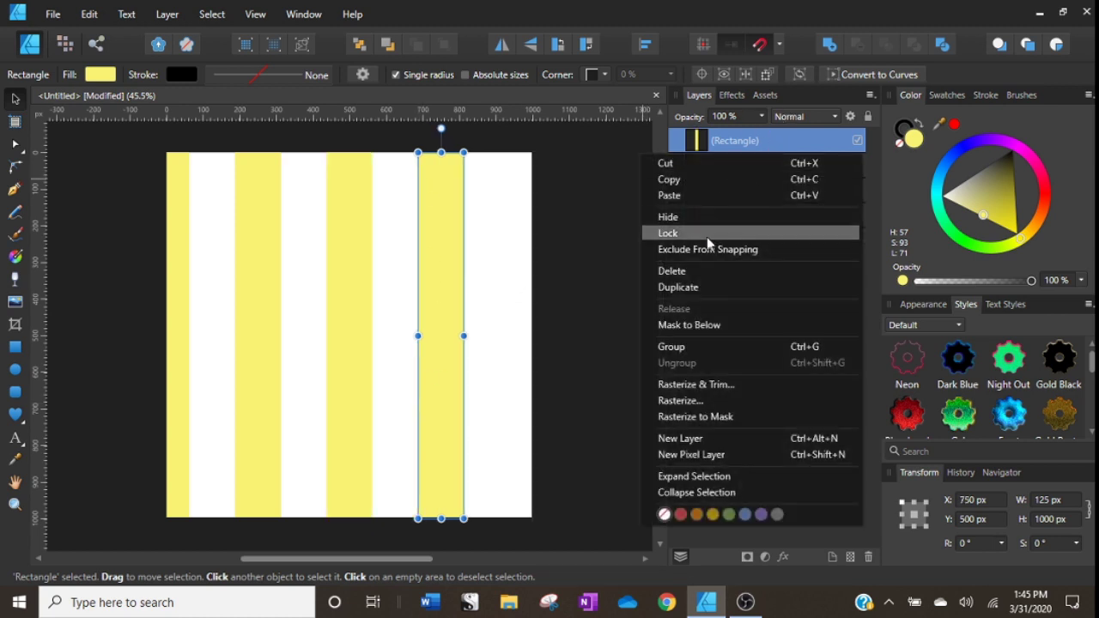
pyautogui.click(692, 290)
pyautogui.click(577, 292)
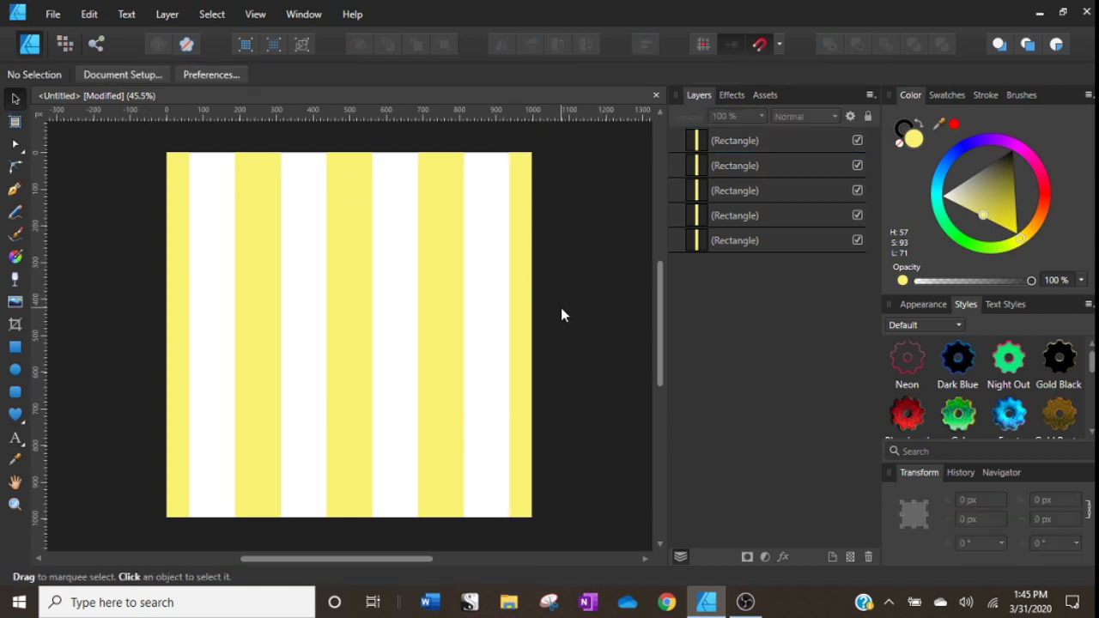
# Merge all five yellow stripes into one shape with the Add operation and duplicate the merged shape.
pyautogui.moveTo(95, 133); pyautogui.dragTo(613, 523)
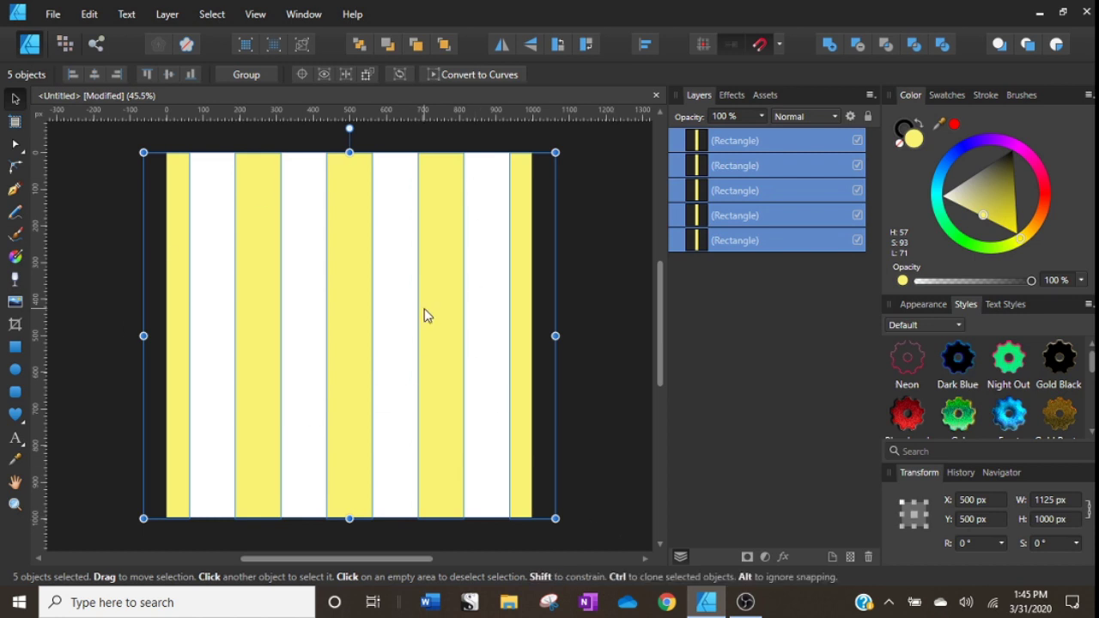
pyautogui.click(829, 45)
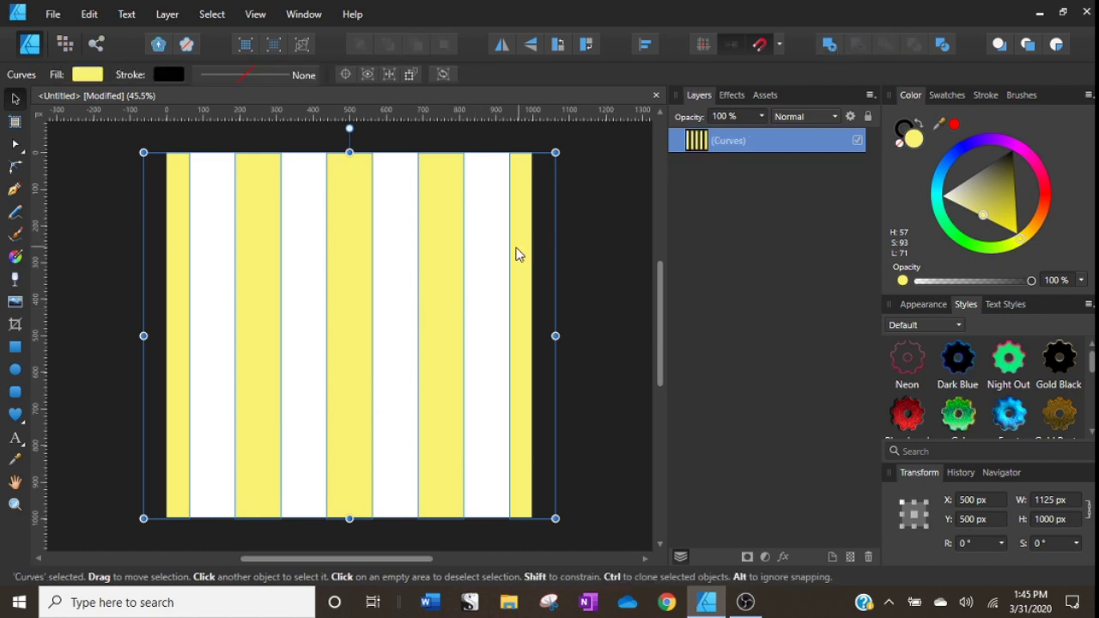
pyautogui.rightClick(766, 146)
pyautogui.click(673, 290)
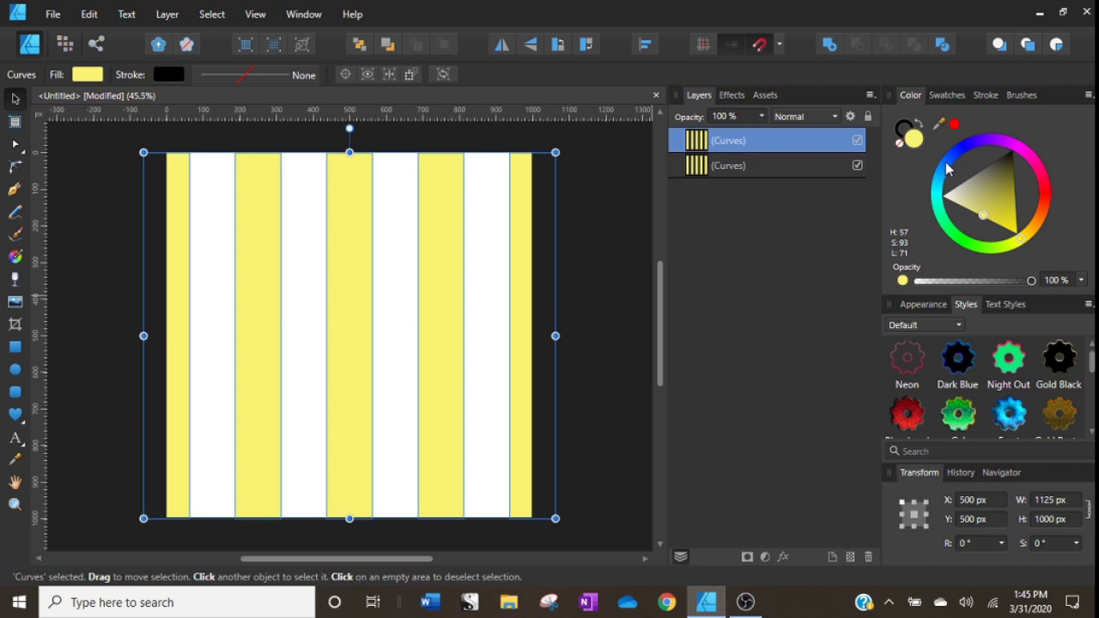
# Recolor the duplicated stripes mint green (H 158, S 93, L 71) and rotate them 90° clockwise into horizontal stripes.
pyautogui.moveTo(947, 182); pyautogui.dragTo(940, 220)
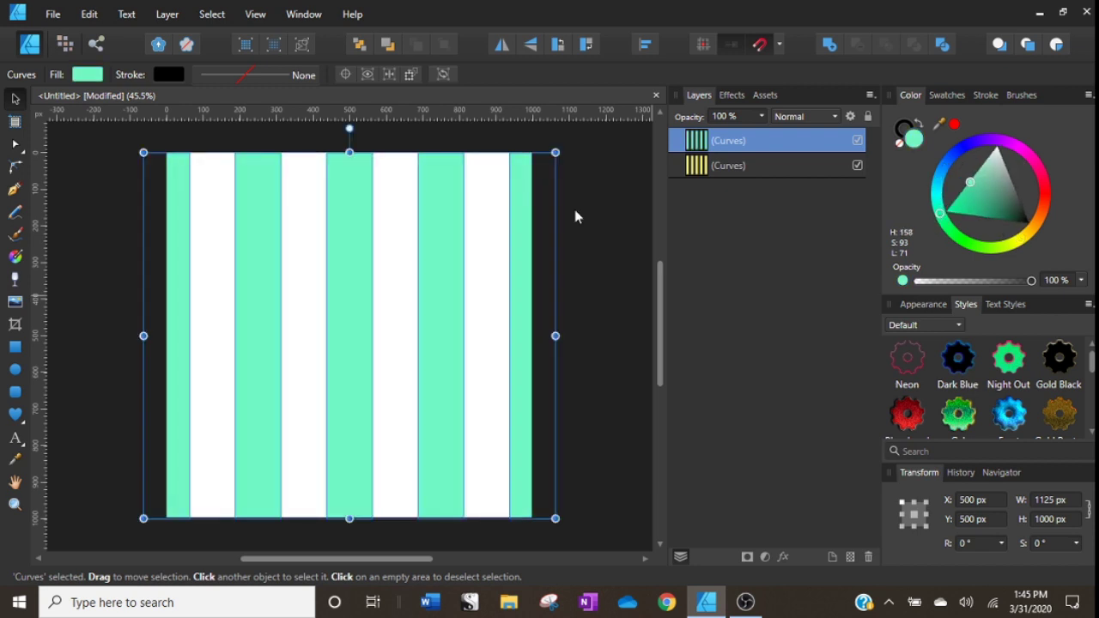
pyautogui.click(587, 48)
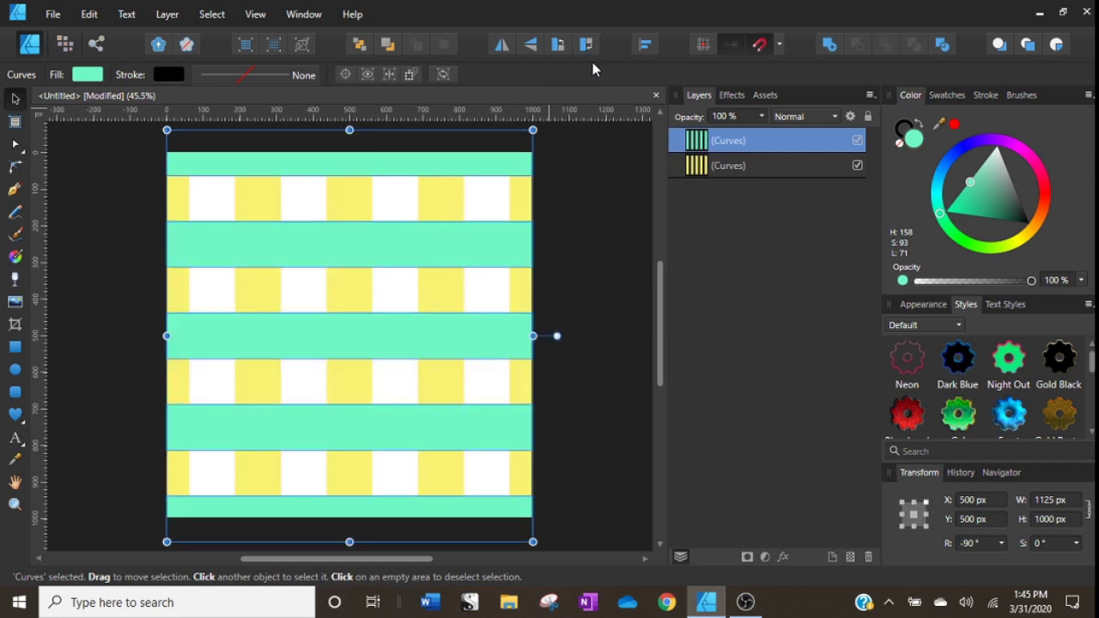
pyautogui.click(567, 279)
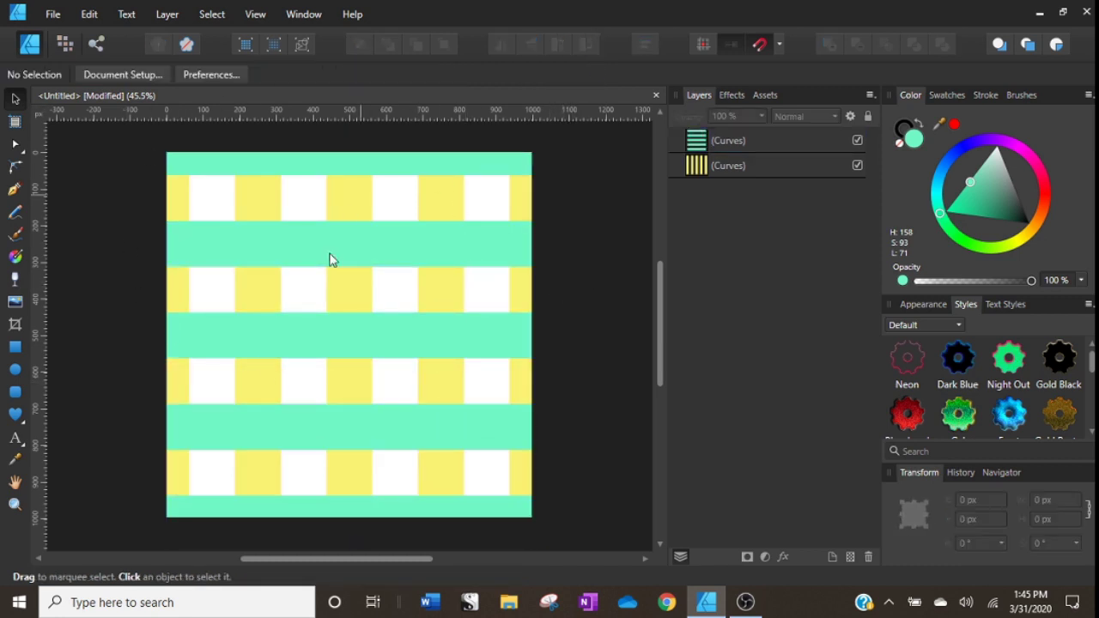
# Set the layer opacity of both the green and the yellow stripes to 75%.
pyautogui.click(748, 142)
pyautogui.click(595, 190)
pyautogui.click(705, 142)
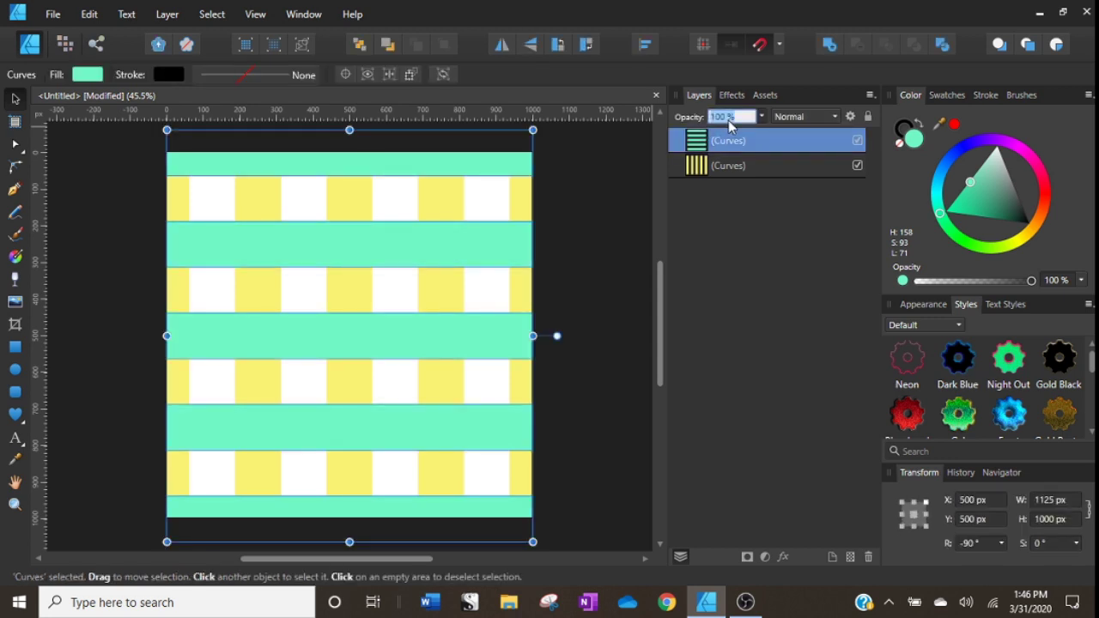
pyautogui.write('75')
pyautogui.press('Return')
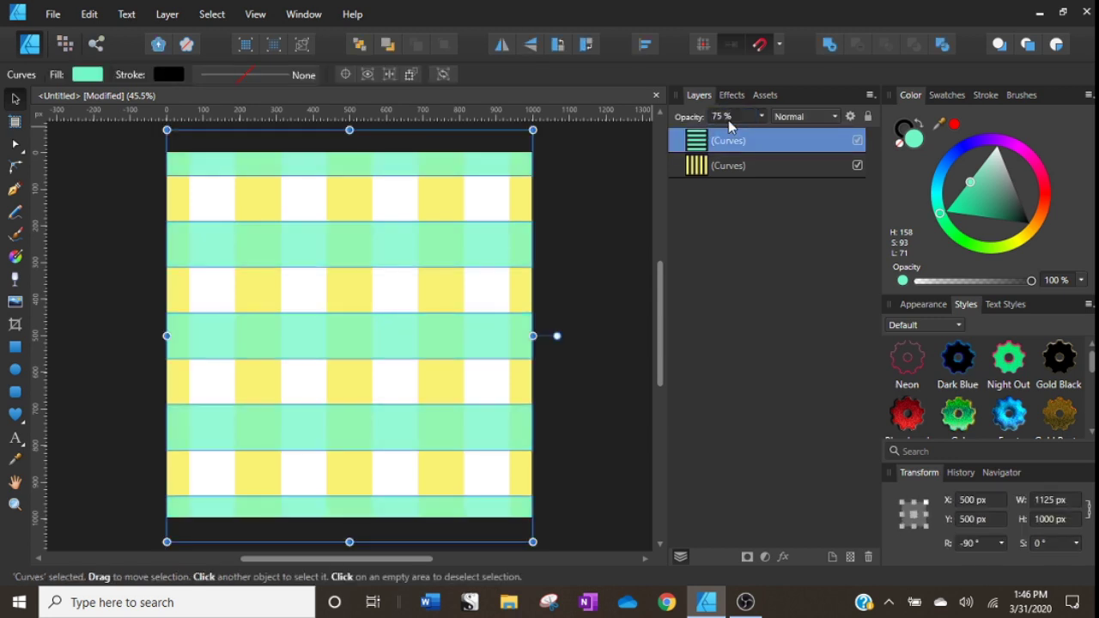
pyautogui.click(701, 164)
pyautogui.write('75')
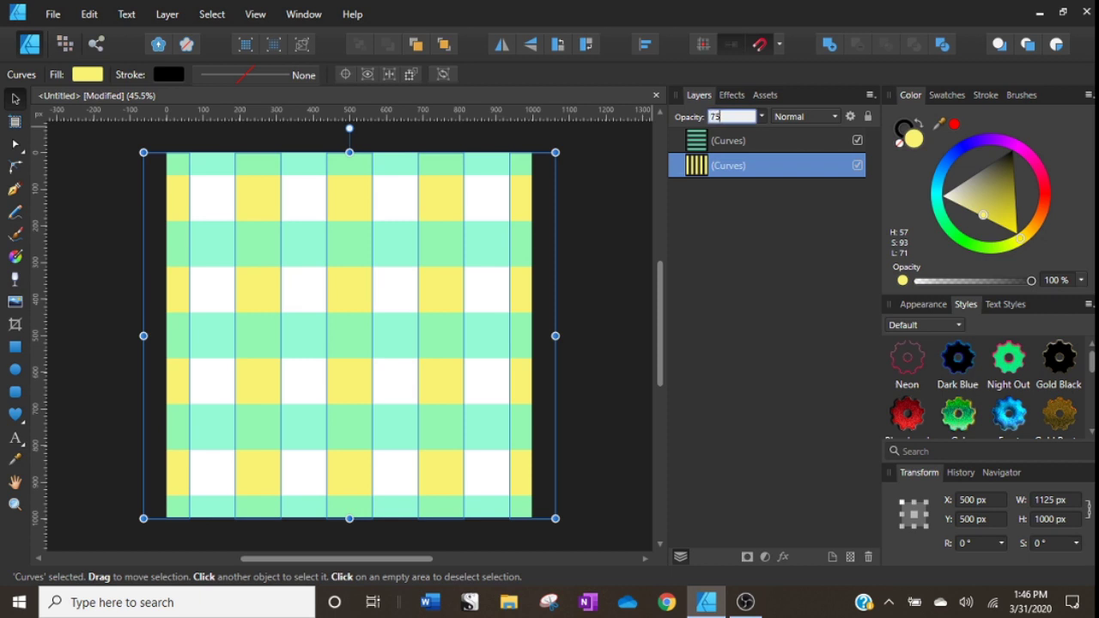
pyautogui.click(566, 216)
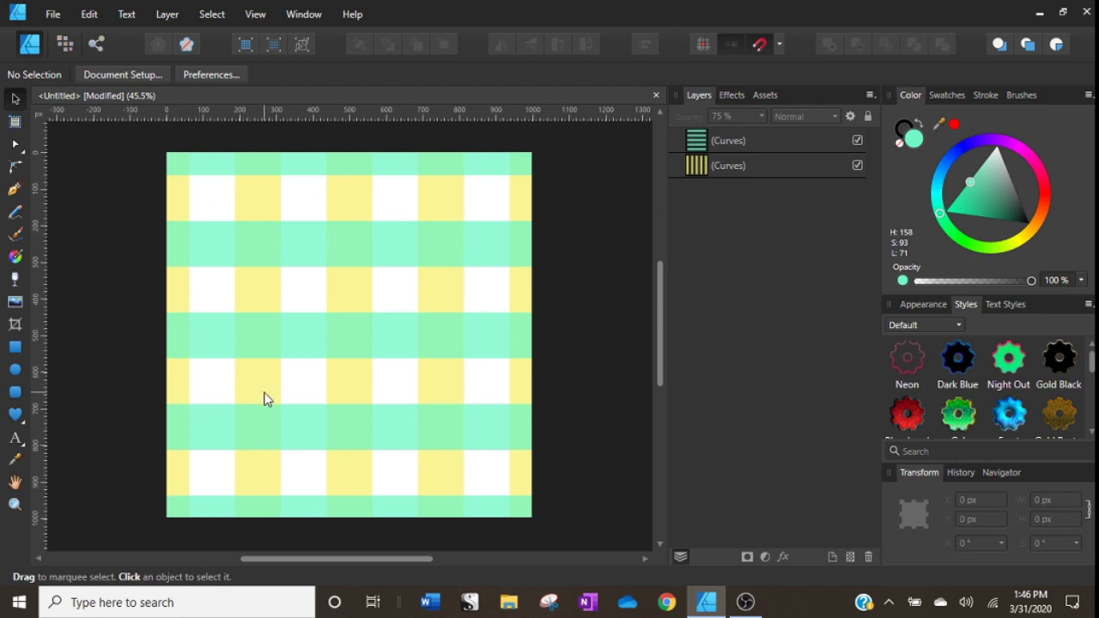
# Draw a thin horizontal rectangle across the page between the upper green stripes and set its size to 1000 × 25 px.
pyautogui.click(14, 347)
pyautogui.moveTo(167, 203); pyautogui.dragTo(533, 211)
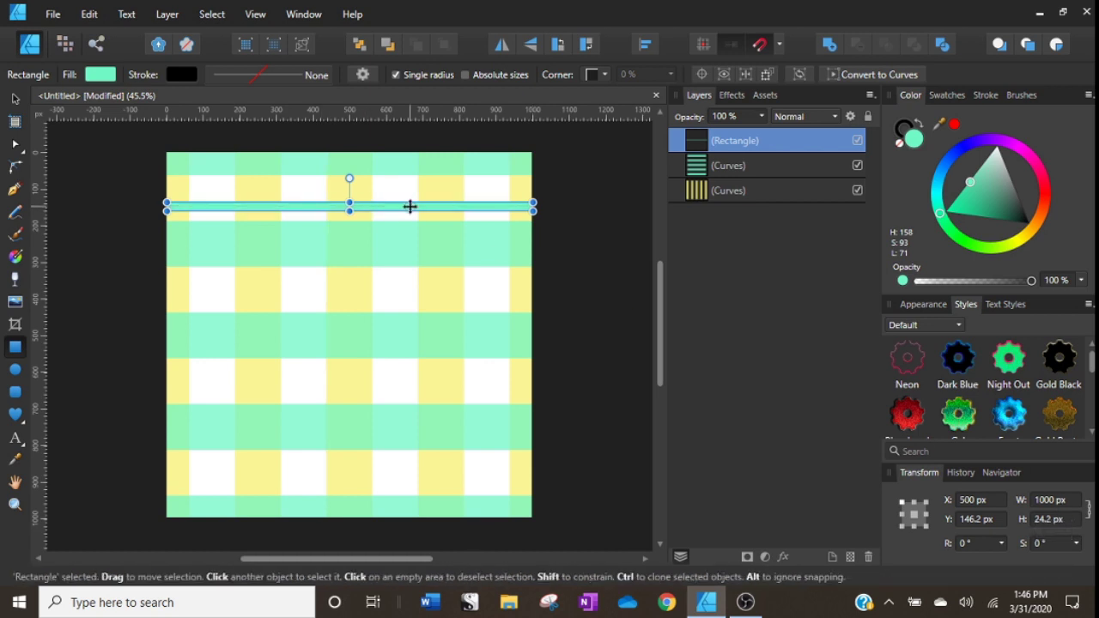
pyautogui.click(1037, 521)
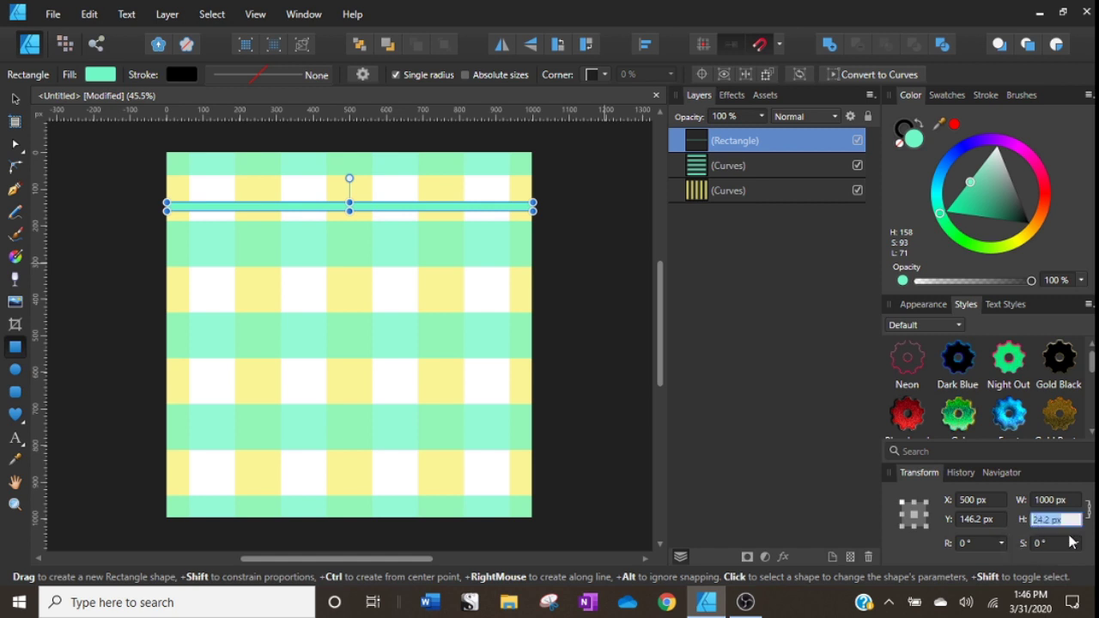
pyautogui.write('3')
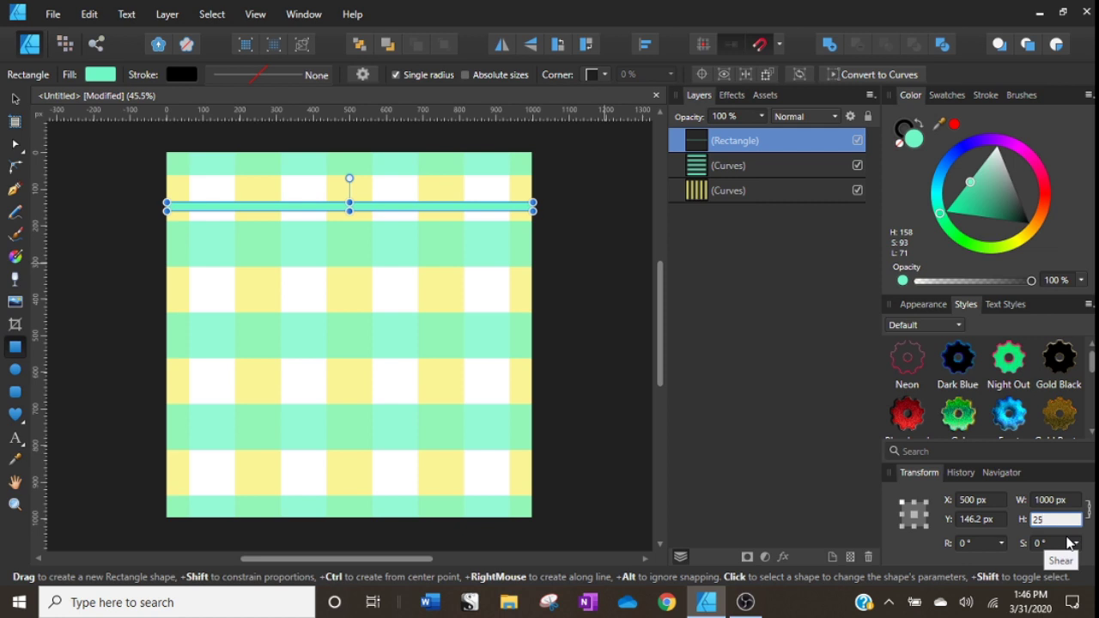
pyautogui.press('Return')
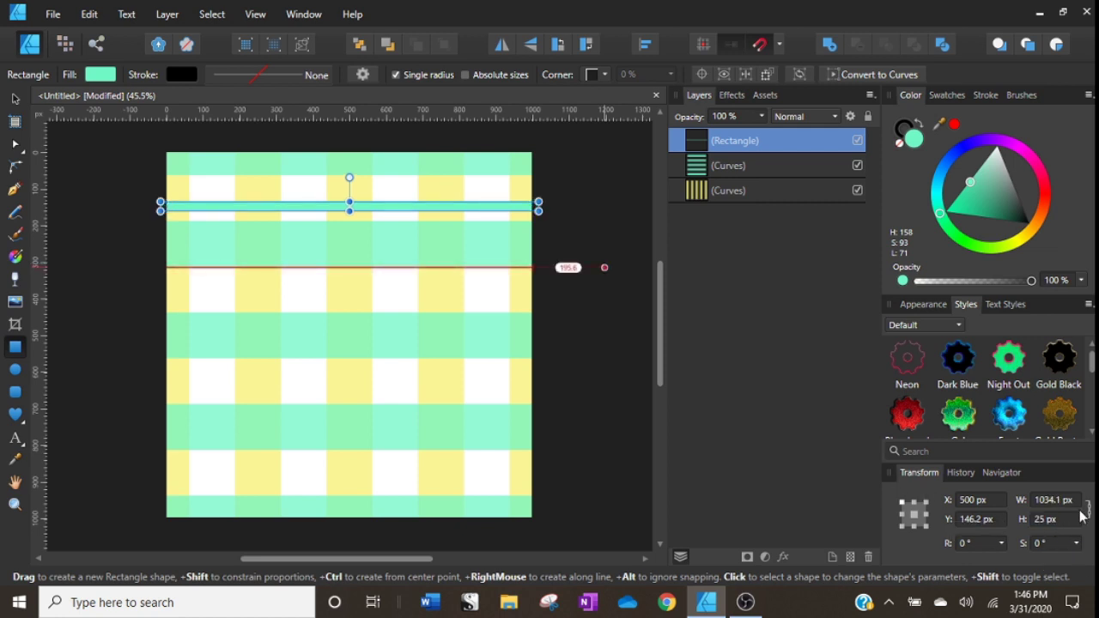
pyautogui.click(1056, 500)
pyautogui.write('1000')
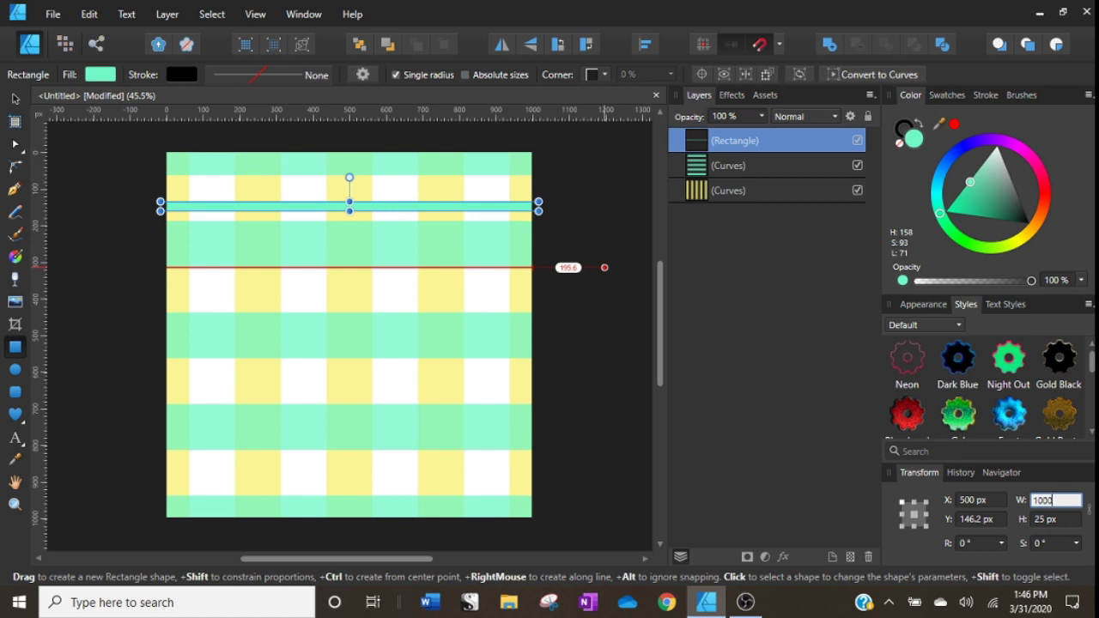
pyautogui.press('Return')
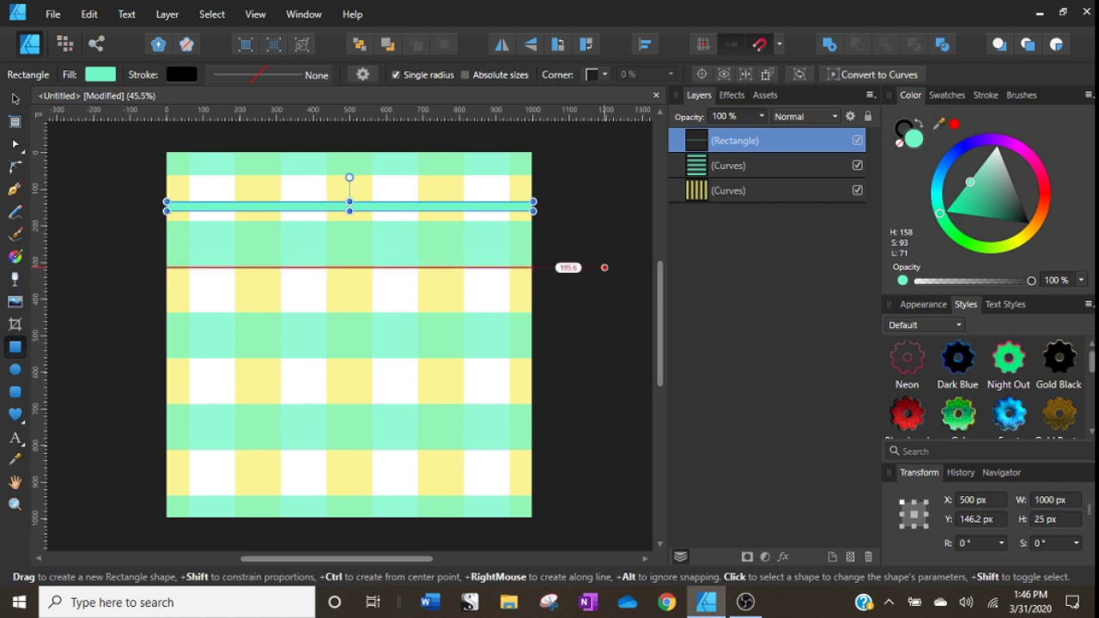
# Recolor the thin stripe bright purple (H 290, S 100, L 67).
pyautogui.click(14, 99)
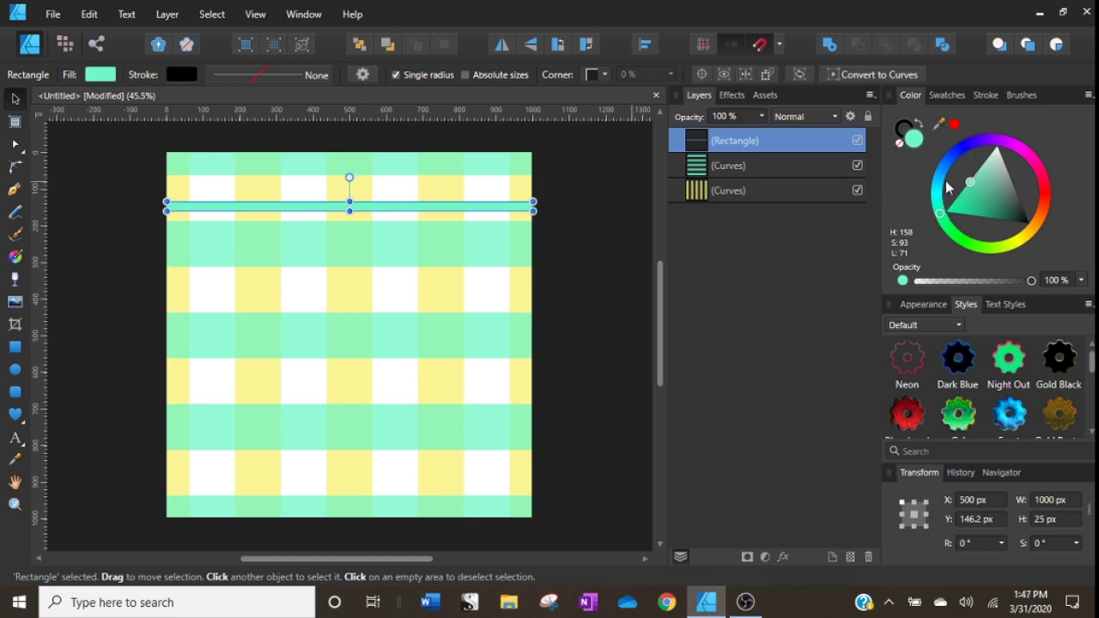
pyautogui.click(1009, 146)
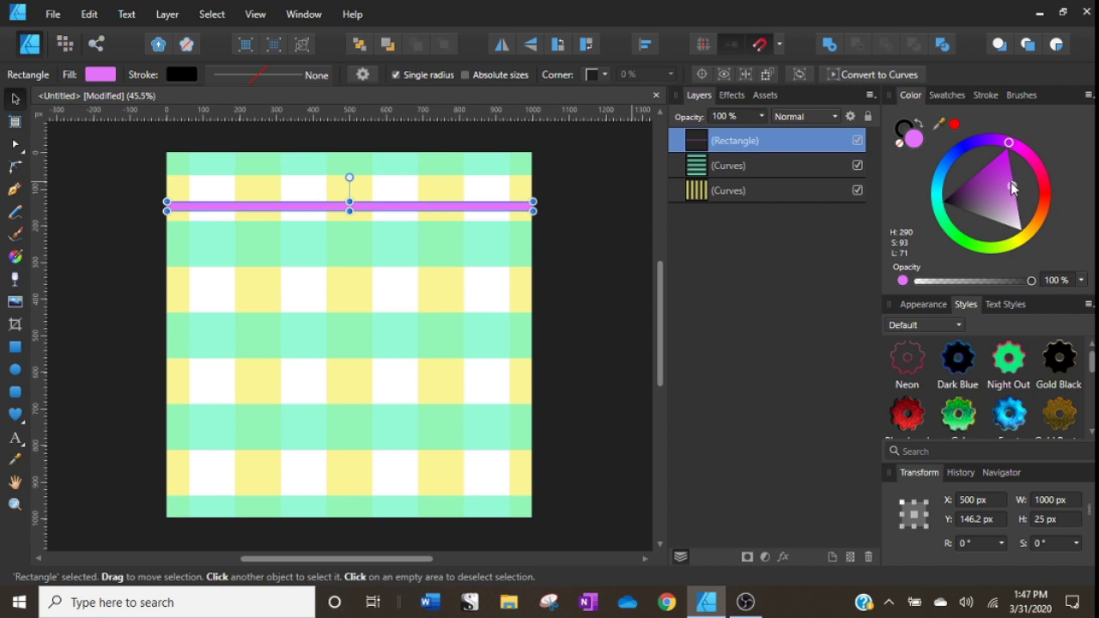
pyautogui.moveTo(1013, 188); pyautogui.dragTo(1015, 178)
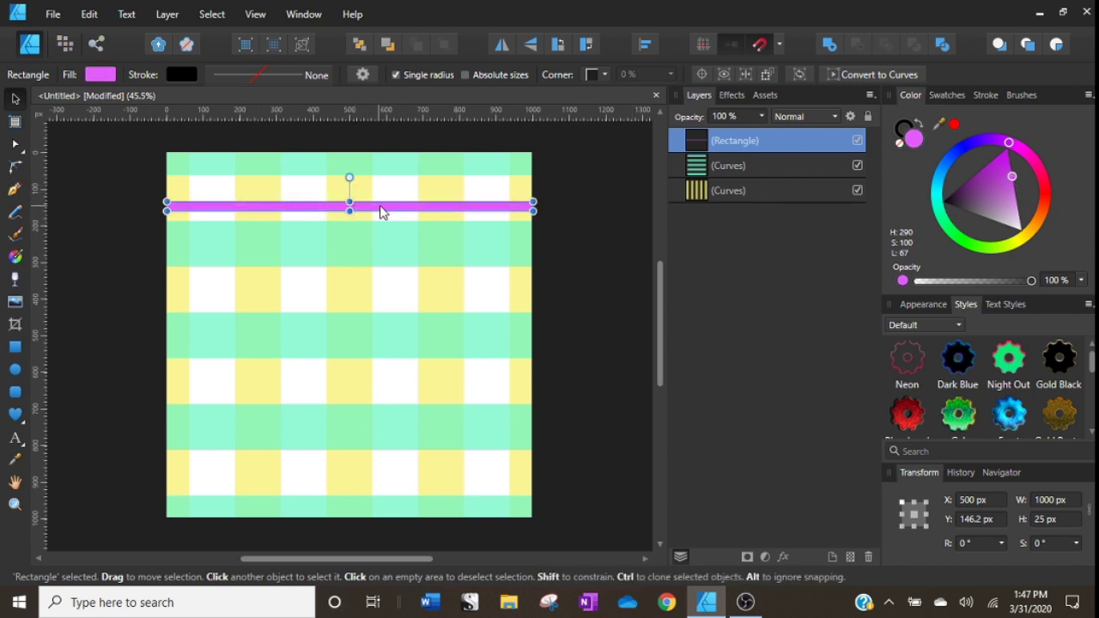
# Center the purple stripe on the page's top edge (Y 0 px) and duplicate it in place.
pyautogui.moveTo(380, 211); pyautogui.dragTo(383, 161)
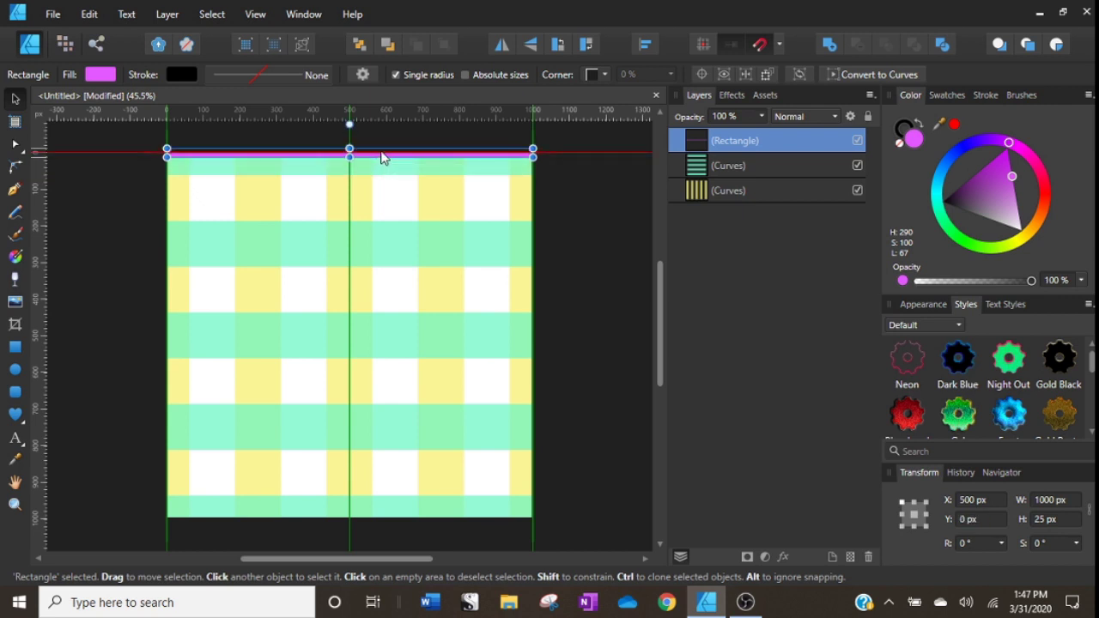
pyautogui.moveTo(382, 157); pyautogui.dragTo(383, 157)
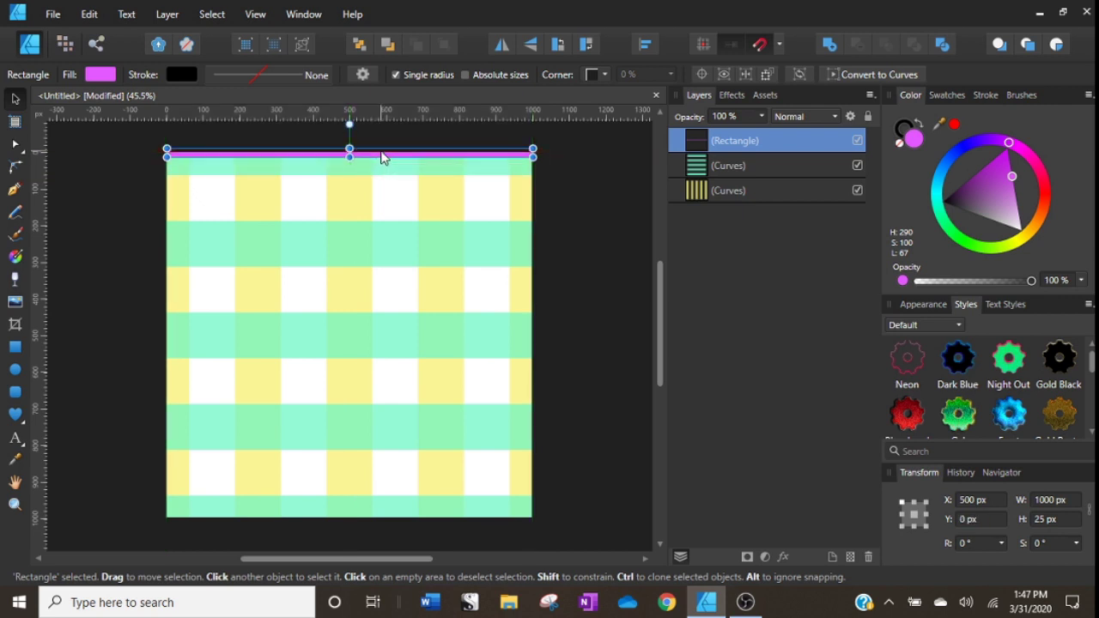
pyautogui.rightClick(740, 152)
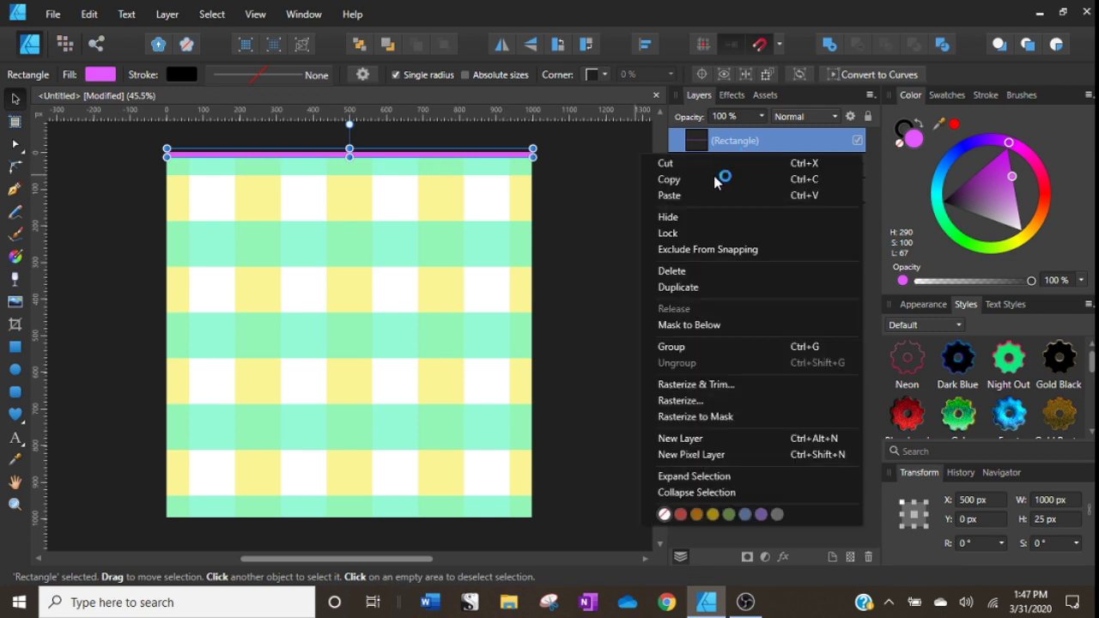
pyautogui.click(701, 288)
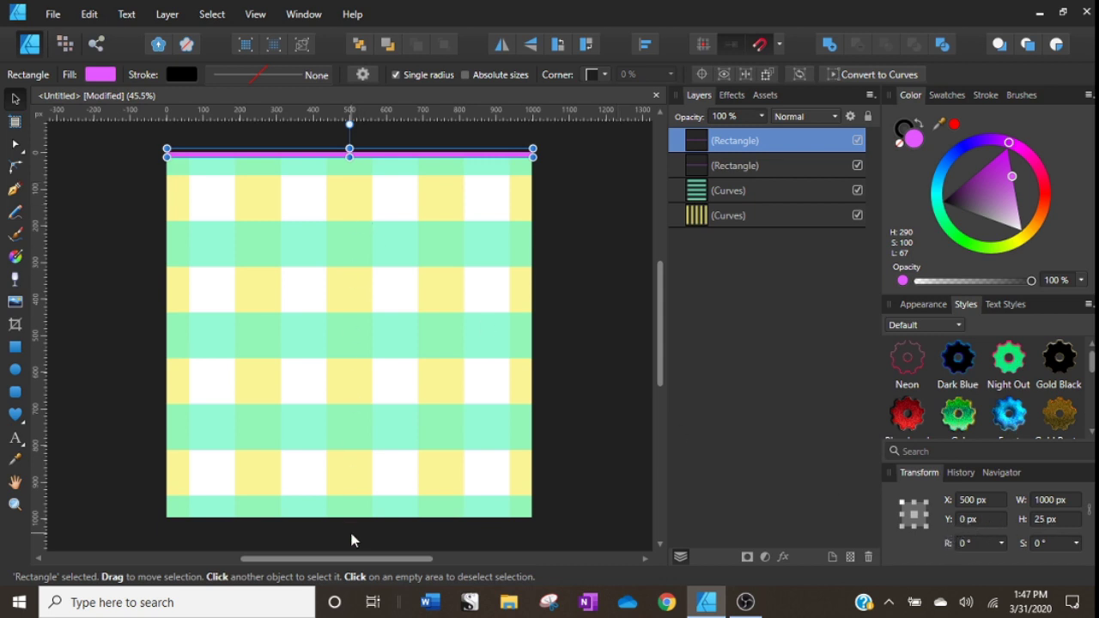
# Try offsetting the duplicated purple stripe 250 px downward, and undo that move.
pyautogui.click(983, 519)
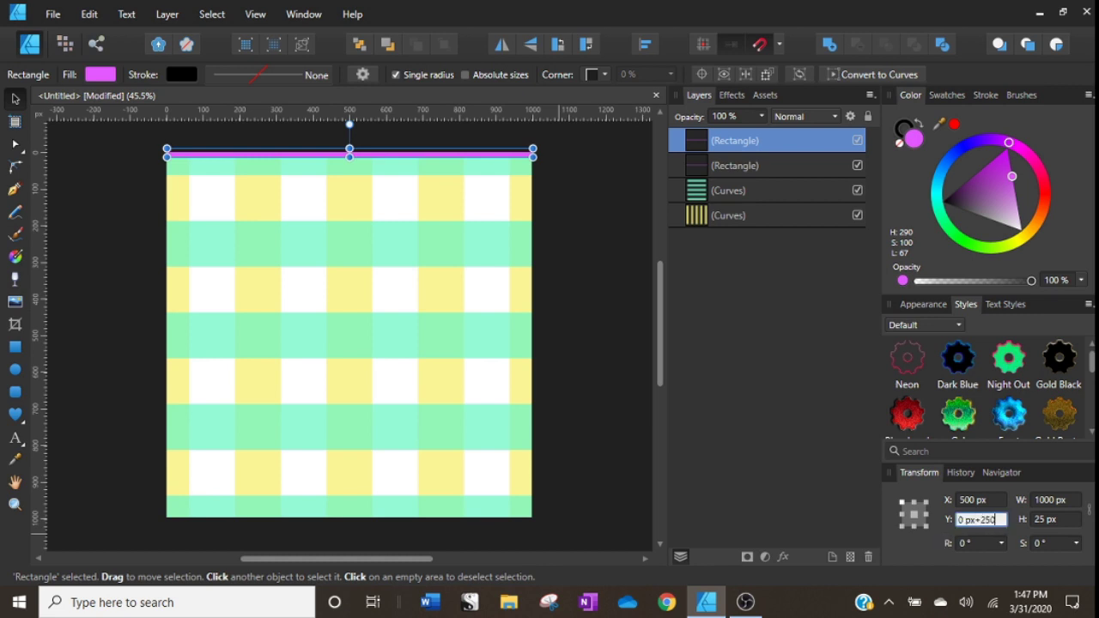
pyautogui.write('+250')
pyautogui.press('Return')
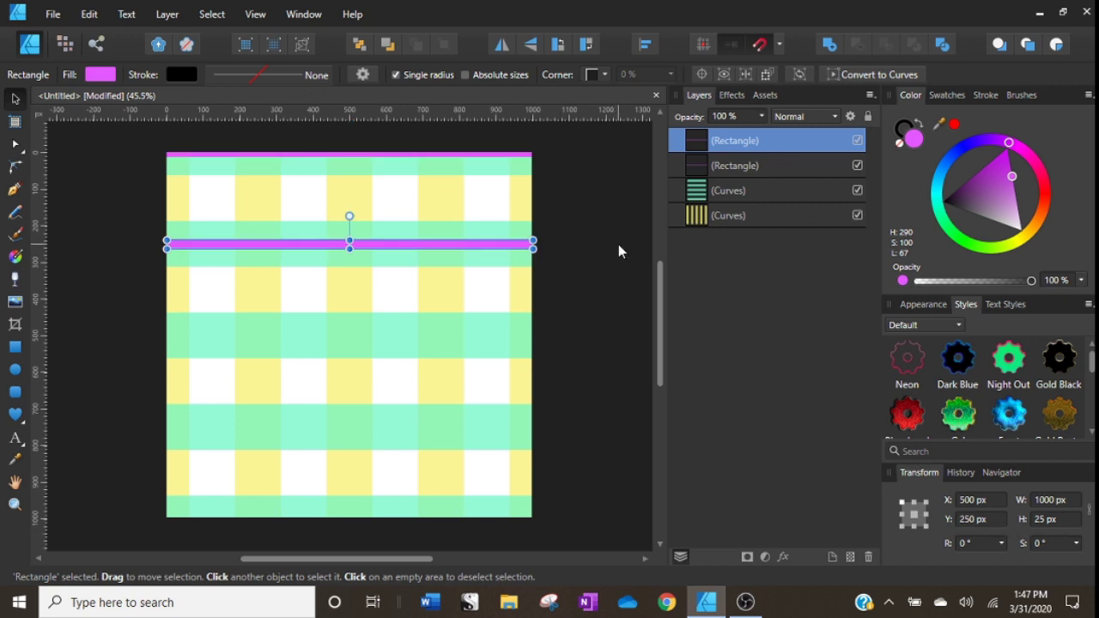
pyautogui.click(89, 14)
pyautogui.click(82, 31)
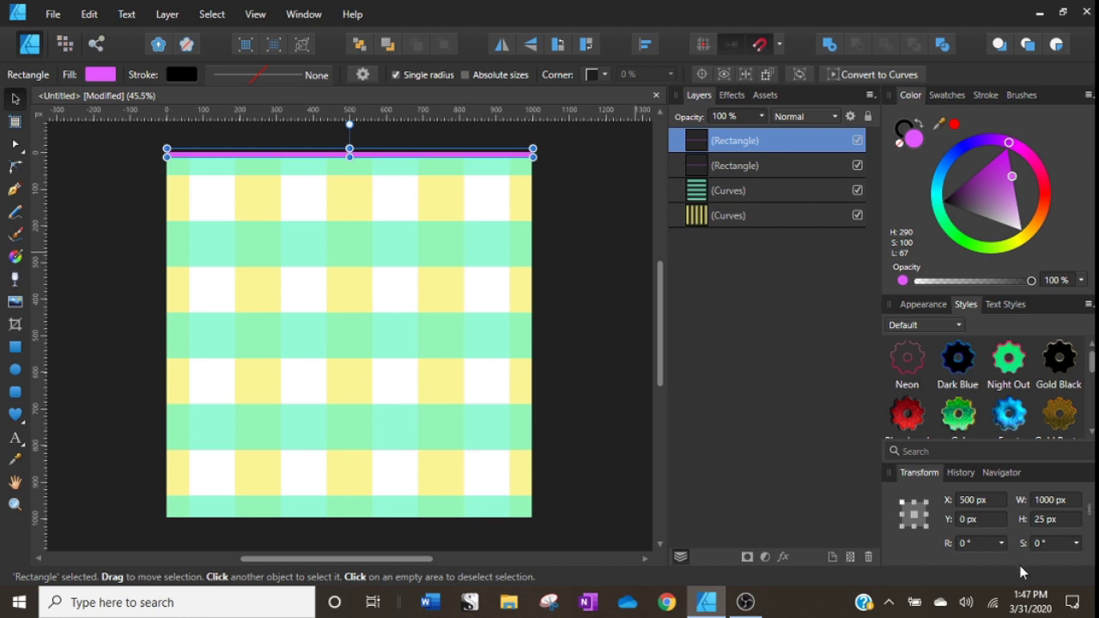
# Move the duplicated purple stripe down by 125 px from the page's top edge.
pyautogui.click(984, 520)
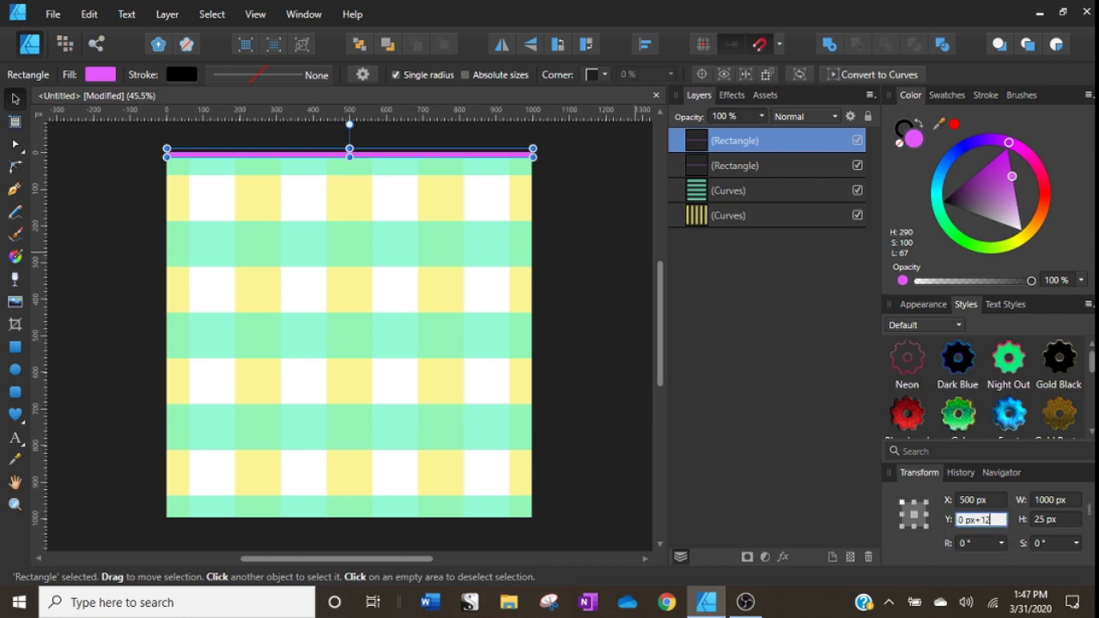
pyautogui.write('+125')
pyautogui.press('Return')
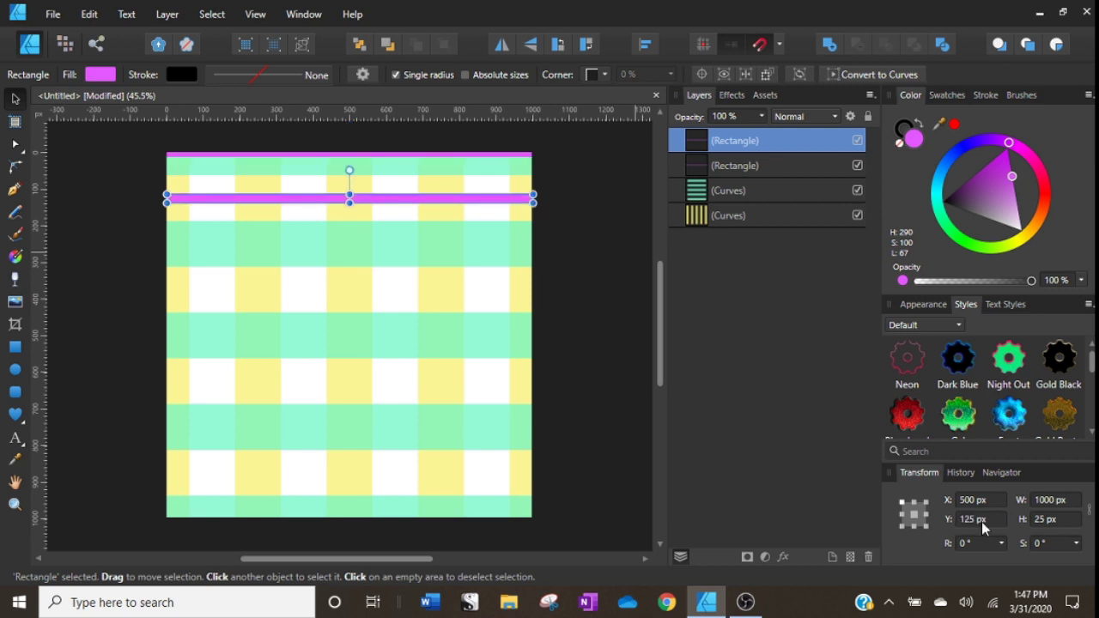
# Duplicate the purple stripe seven more times at the same 125 px spacing, down to the page's bottom edge, and clear the selection.
pyautogui.rightClick(738, 146)
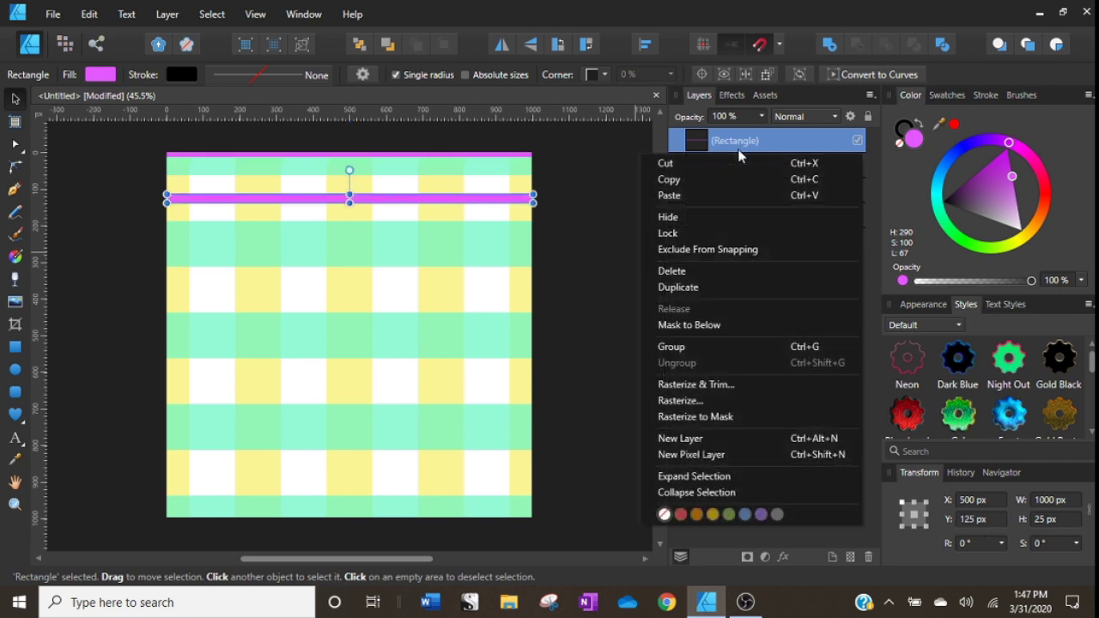
pyautogui.click(678, 286)
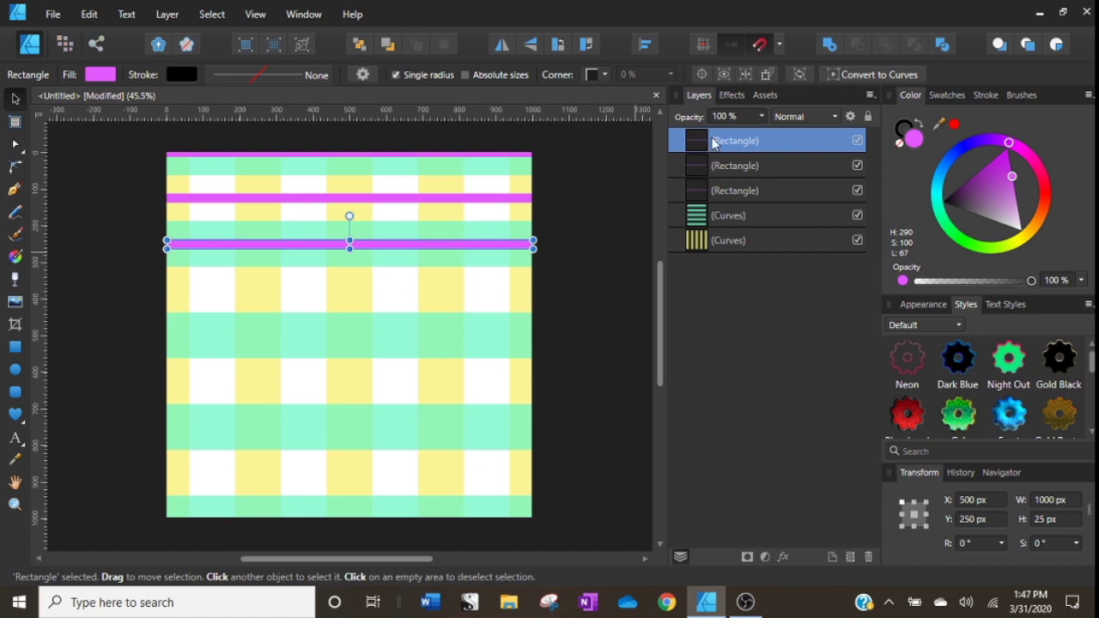
pyautogui.rightClick(714, 144)
pyautogui.click(718, 289)
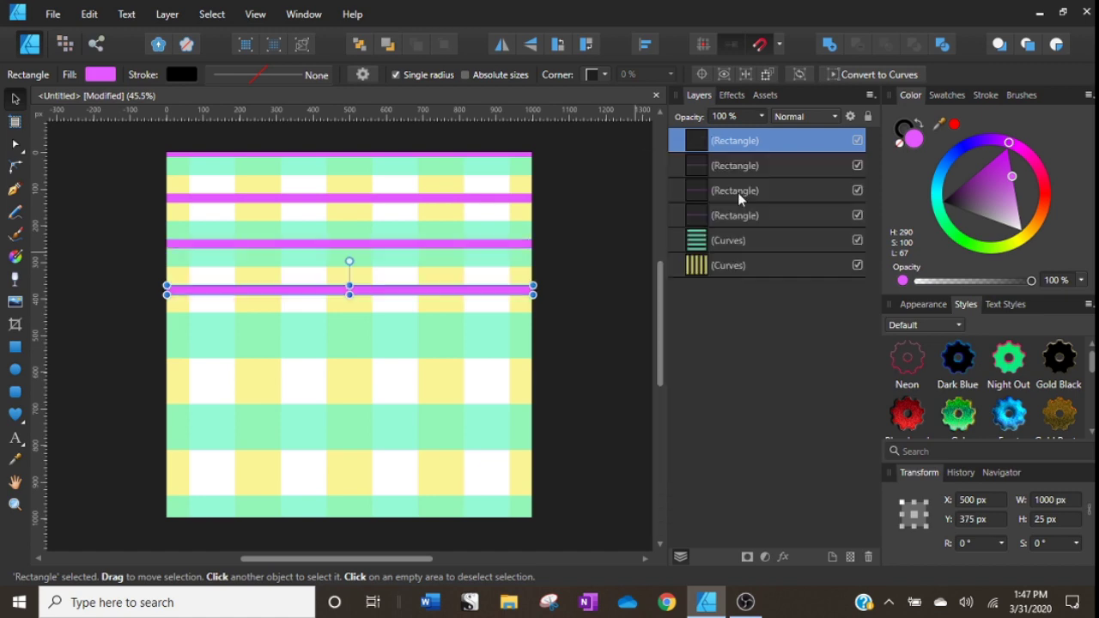
pyautogui.rightClick(740, 148)
pyautogui.click(729, 289)
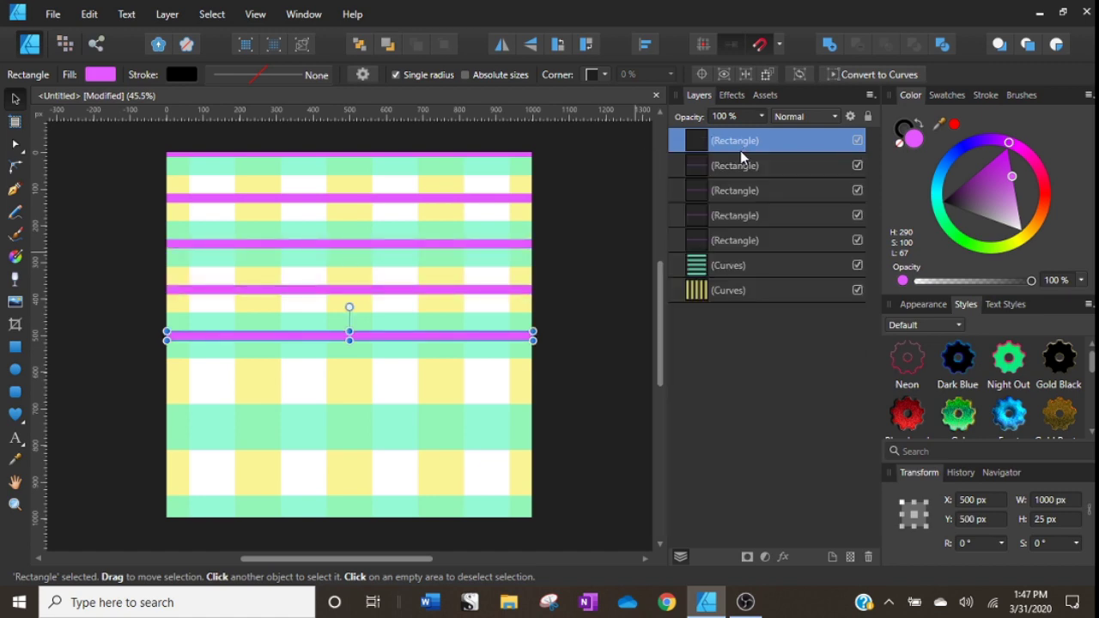
pyautogui.rightClick(740, 150)
pyautogui.click(705, 287)
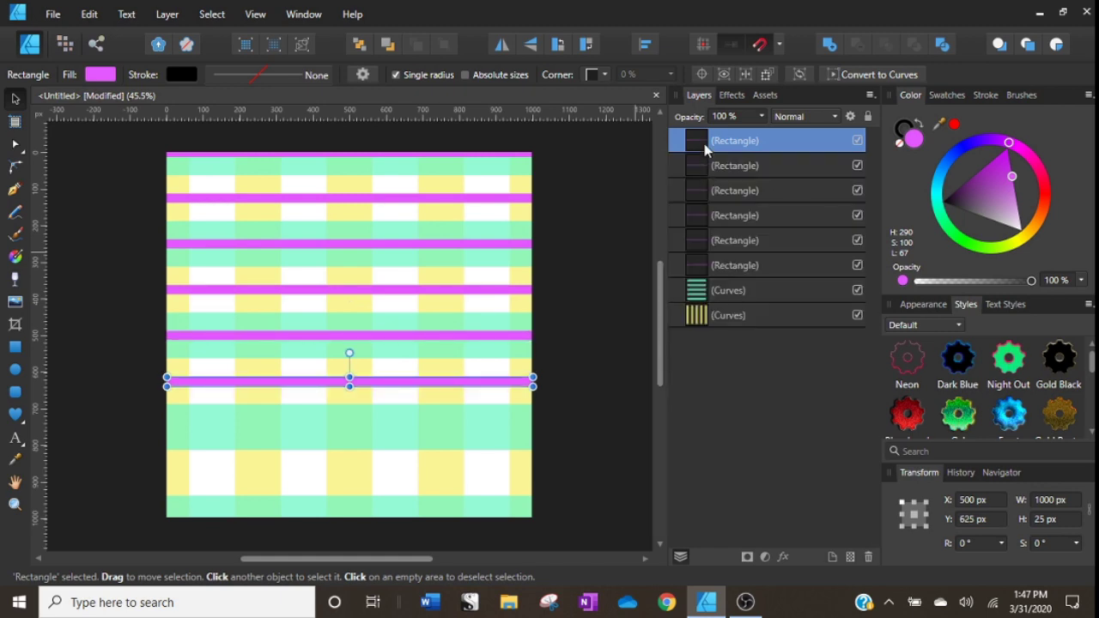
pyautogui.rightClick(705, 144)
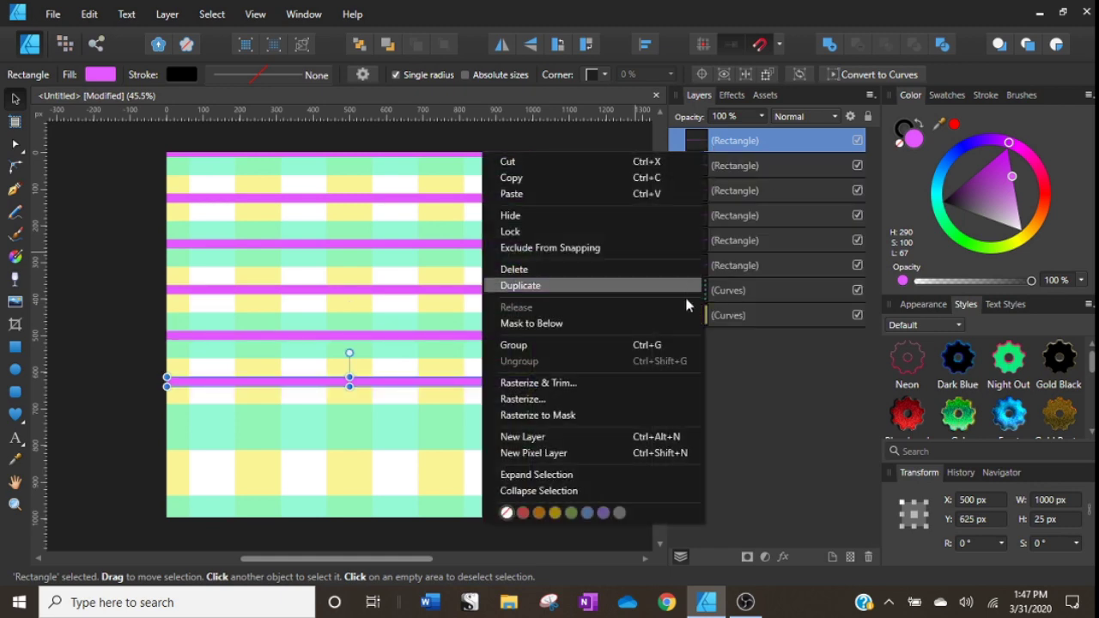
pyautogui.click(629, 289)
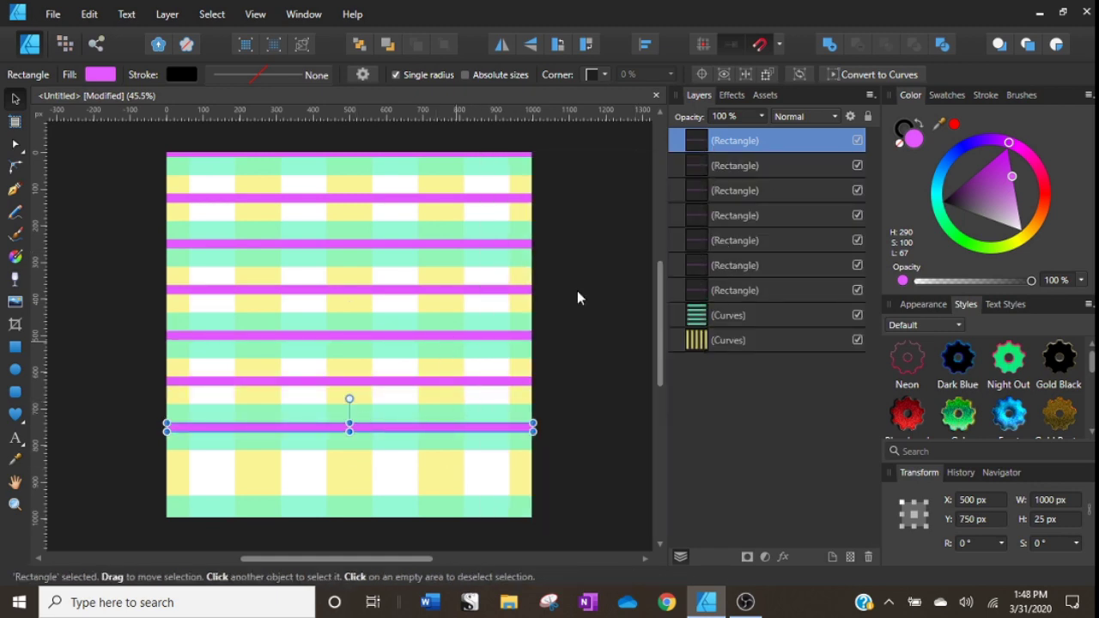
pyautogui.rightClick(703, 143)
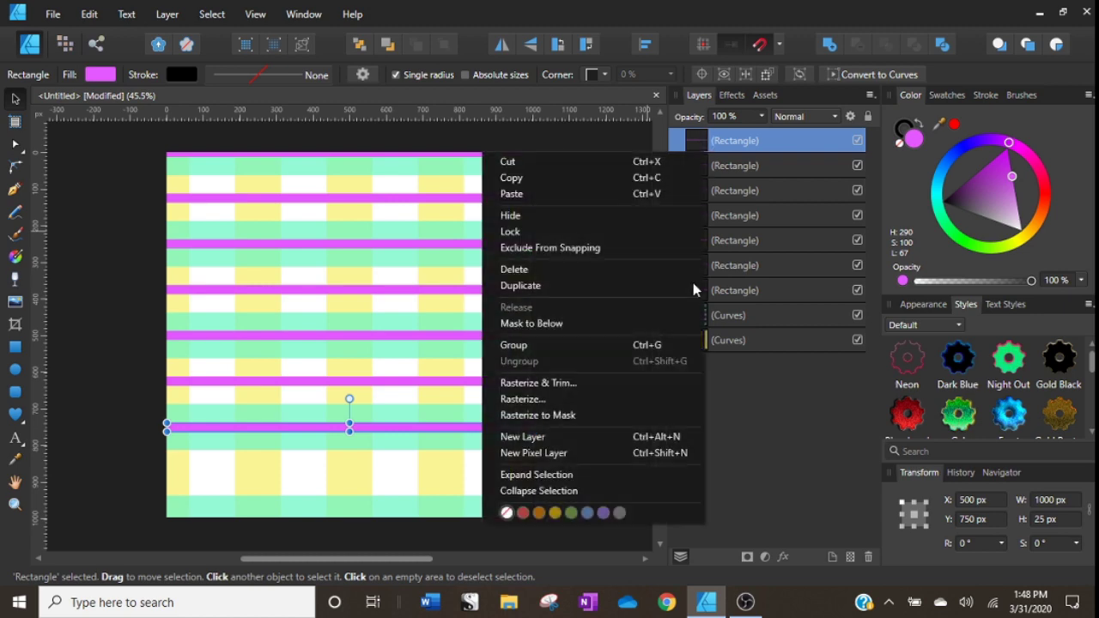
pyautogui.click(630, 288)
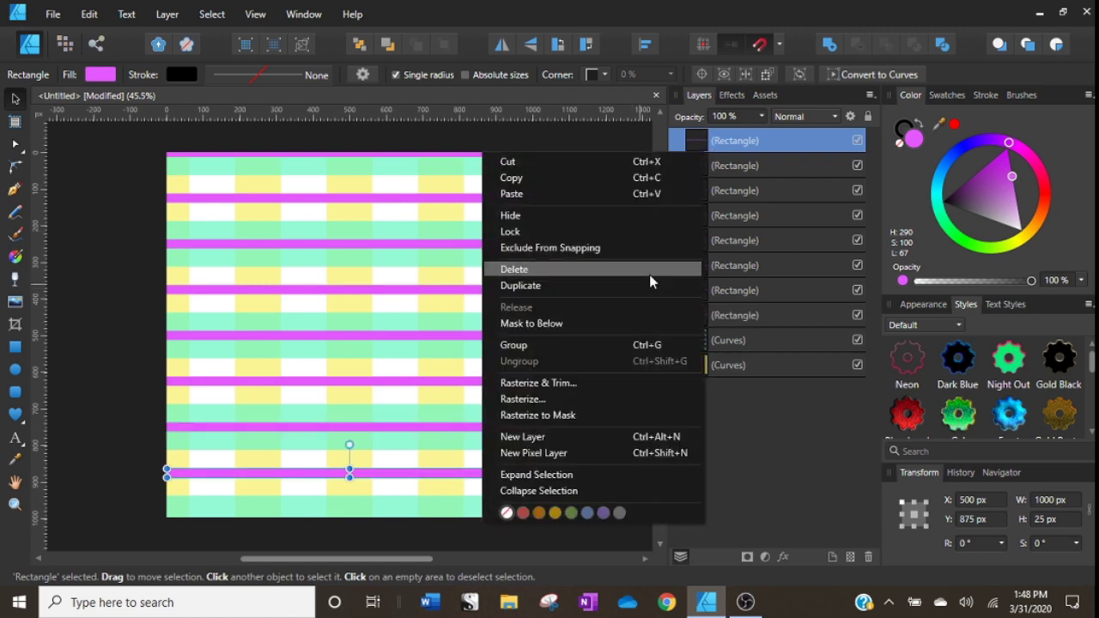
pyautogui.click(645, 287)
pyautogui.click(578, 459)
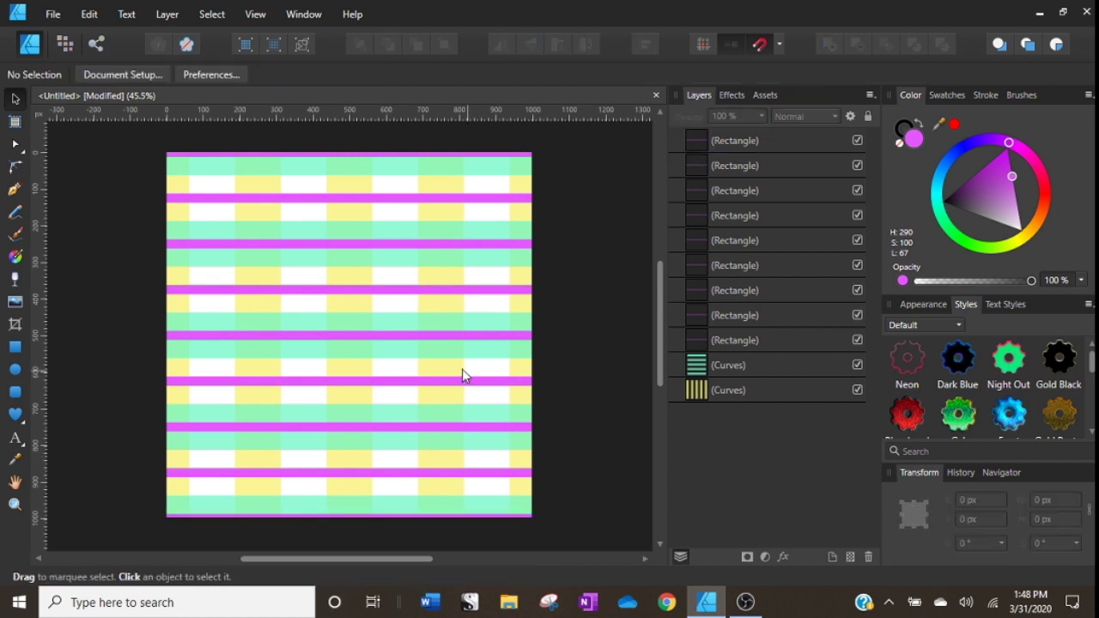
# Select all nine purple stripes and merge them into one shape with the Add operation.
pyautogui.click(446, 519)
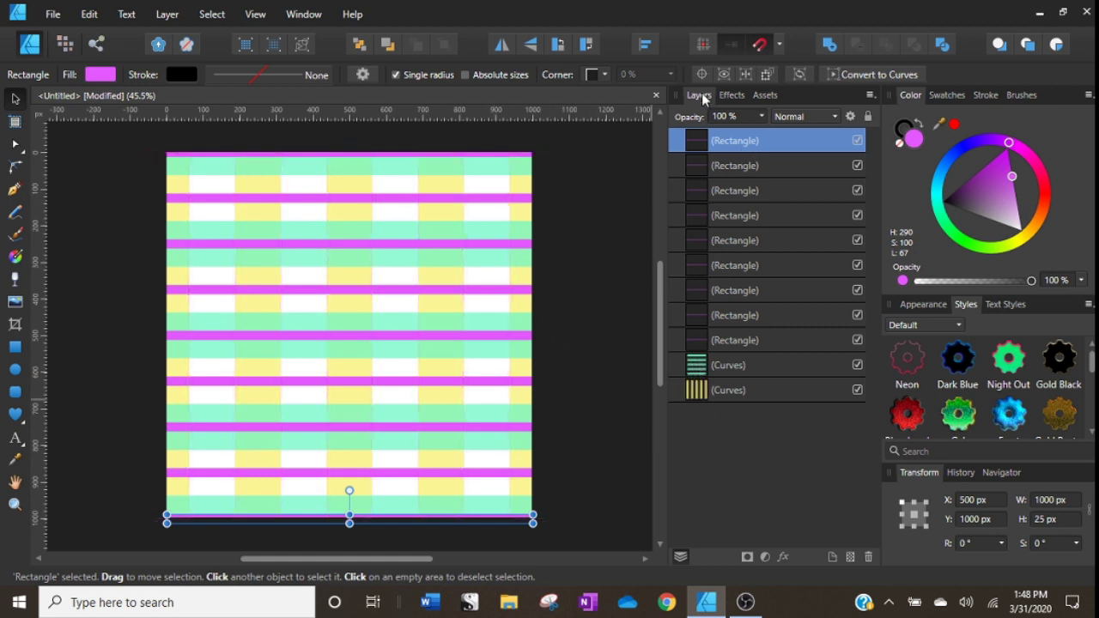
pyautogui.keyDown('shift'); pyautogui.click(706, 340); pyautogui.keyUp('shift')
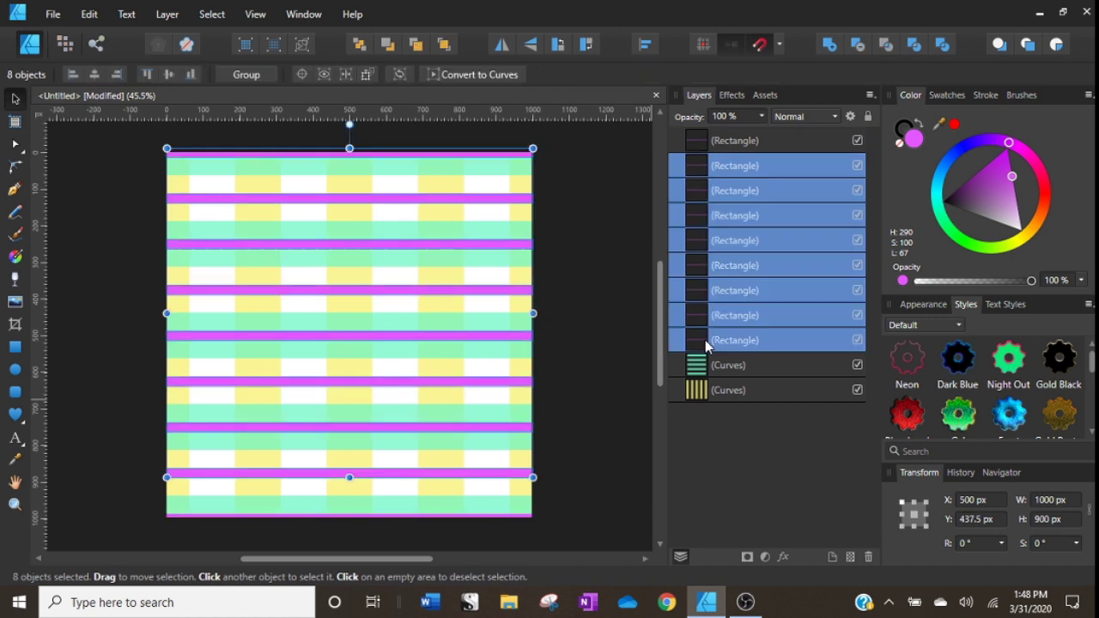
pyautogui.keyDown('shift'); pyautogui.click(715, 143); pyautogui.keyUp('shift')
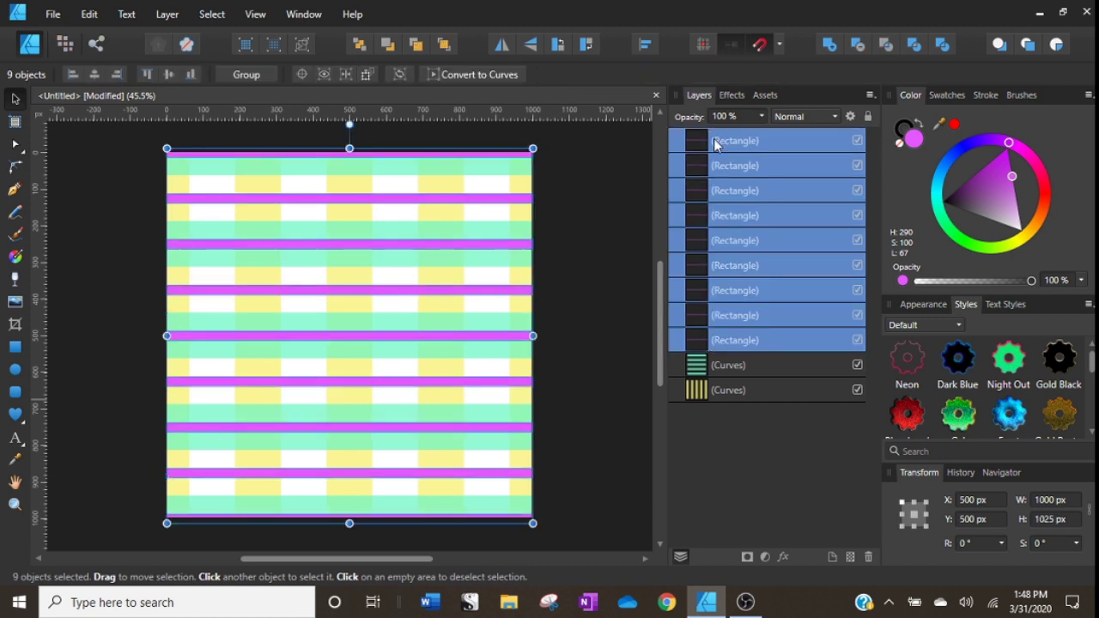
pyautogui.click(829, 45)
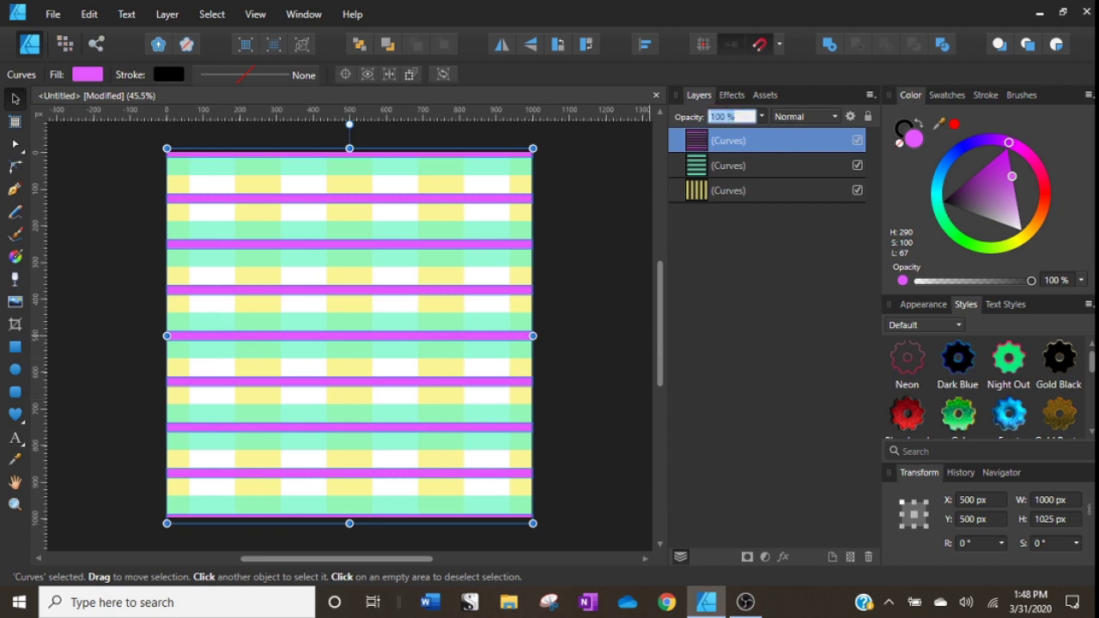
# Set the merged purple stripes' layer opacity to 75% and duplicate the shape.
pyautogui.write('75')
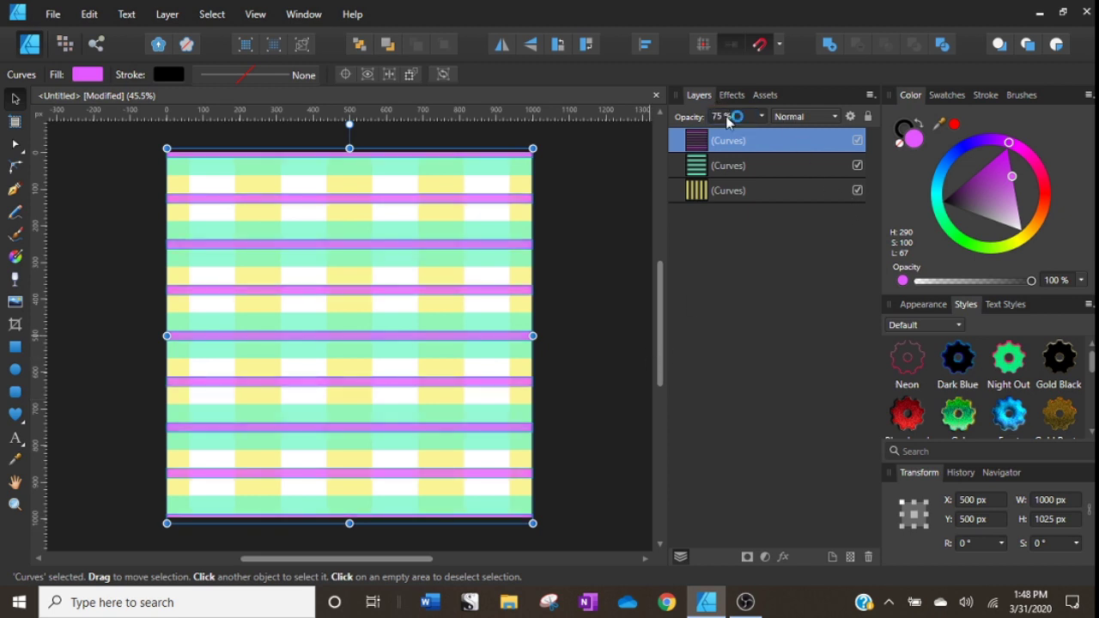
pyautogui.rightClick(730, 149)
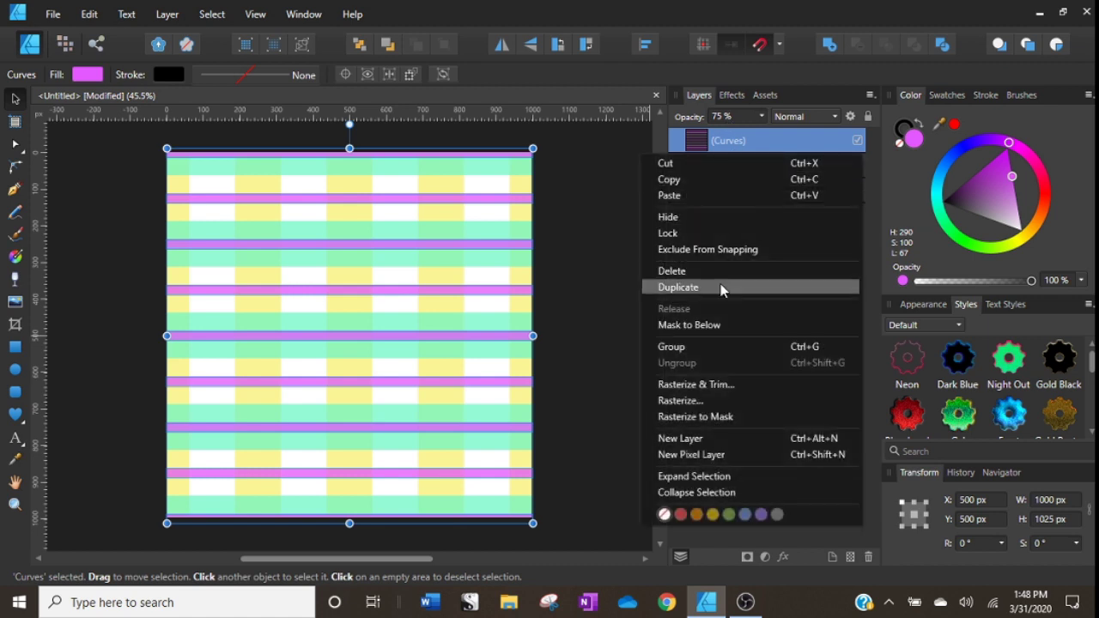
pyautogui.click(721, 287)
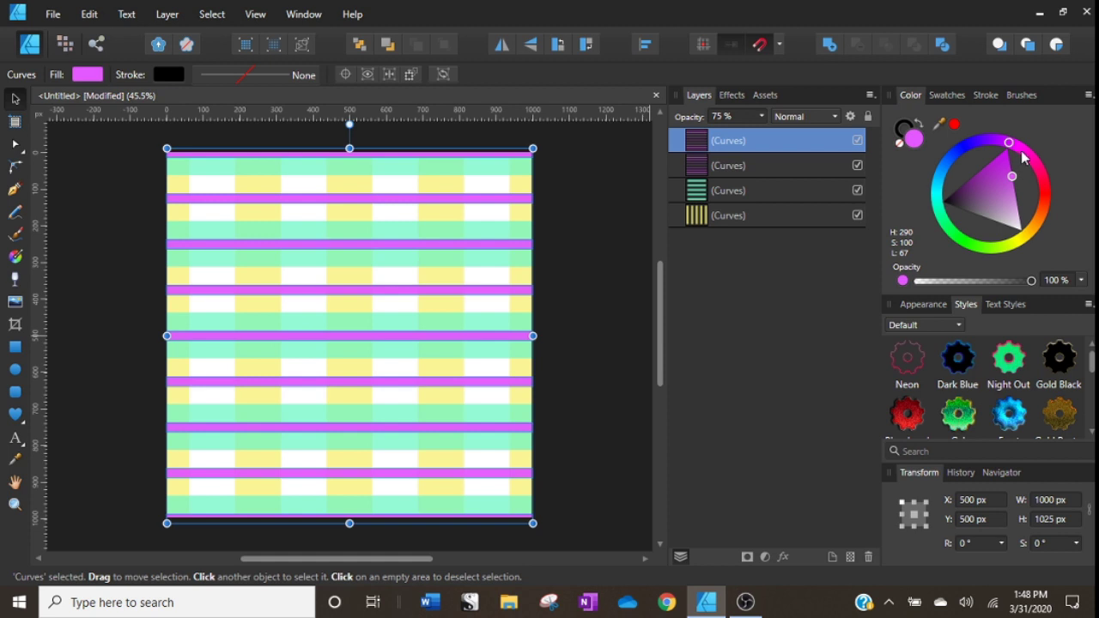
# Recolour the duplicated stripes to blue-violet (H 245, S 100, L 67), rotate them 90° to run vertically, and clear the selection.
pyautogui.moveTo(1023, 157); pyautogui.dragTo(968, 145)
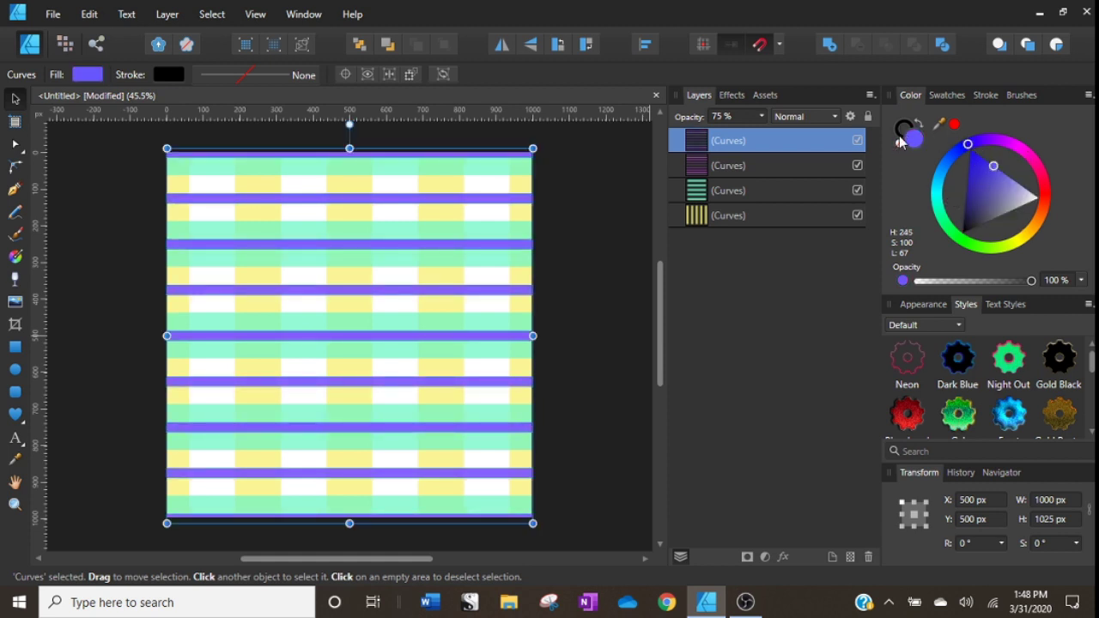
pyautogui.click(588, 47)
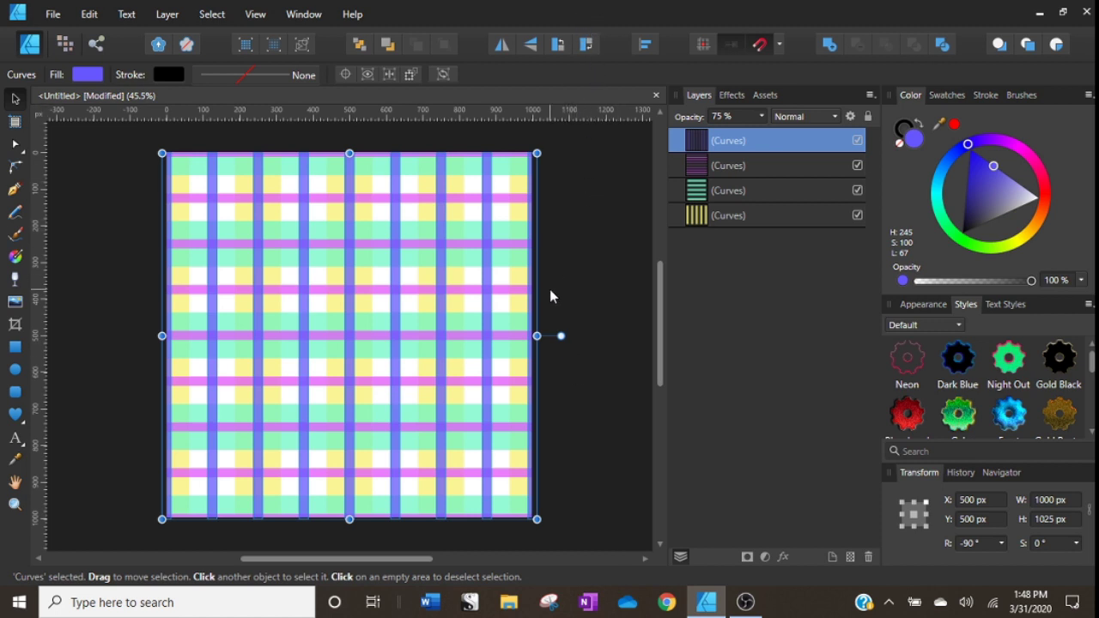
pyautogui.click(578, 230)
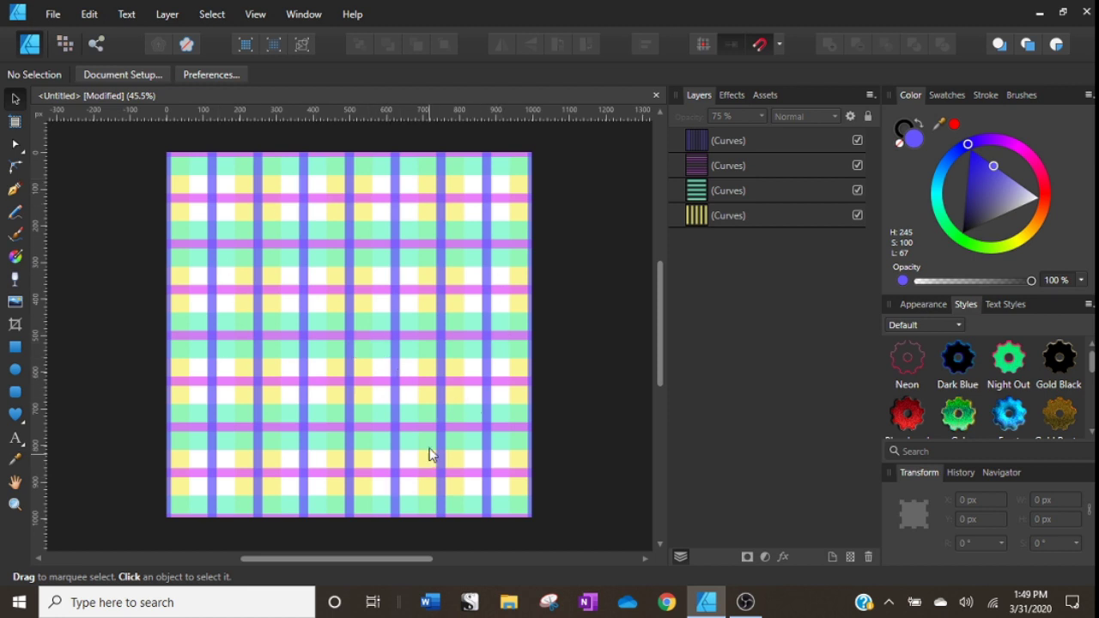
# Save the document as DIGITAL PLAID PAPER SOURCE FILE in the OneDrive DIGITAL GRAPHICS folder.
pyautogui.click(53, 14)
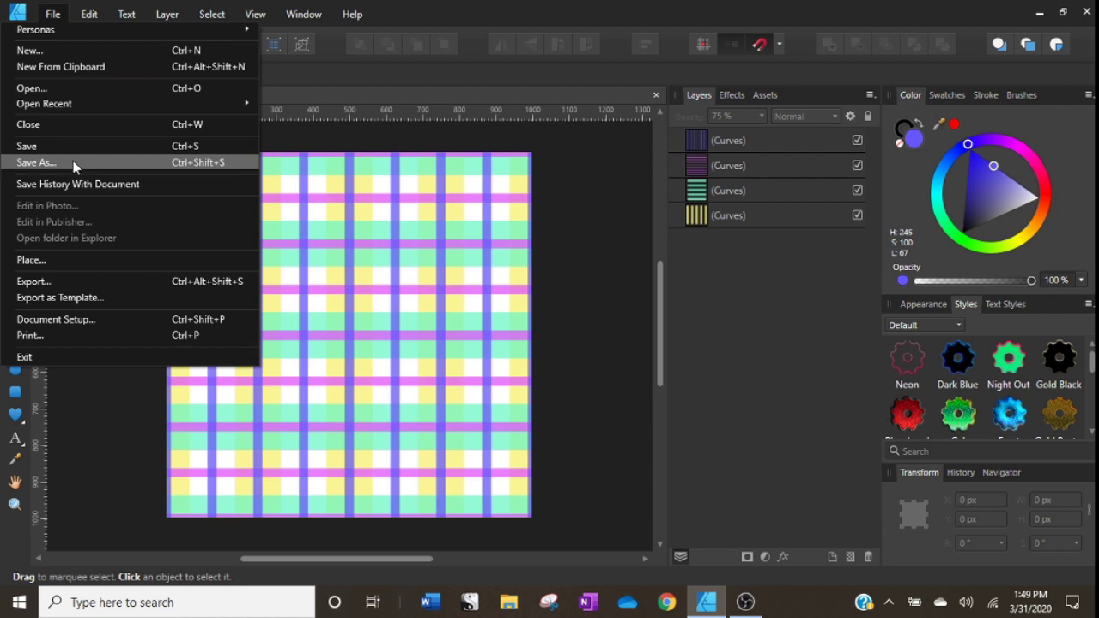
pyautogui.click(74, 163)
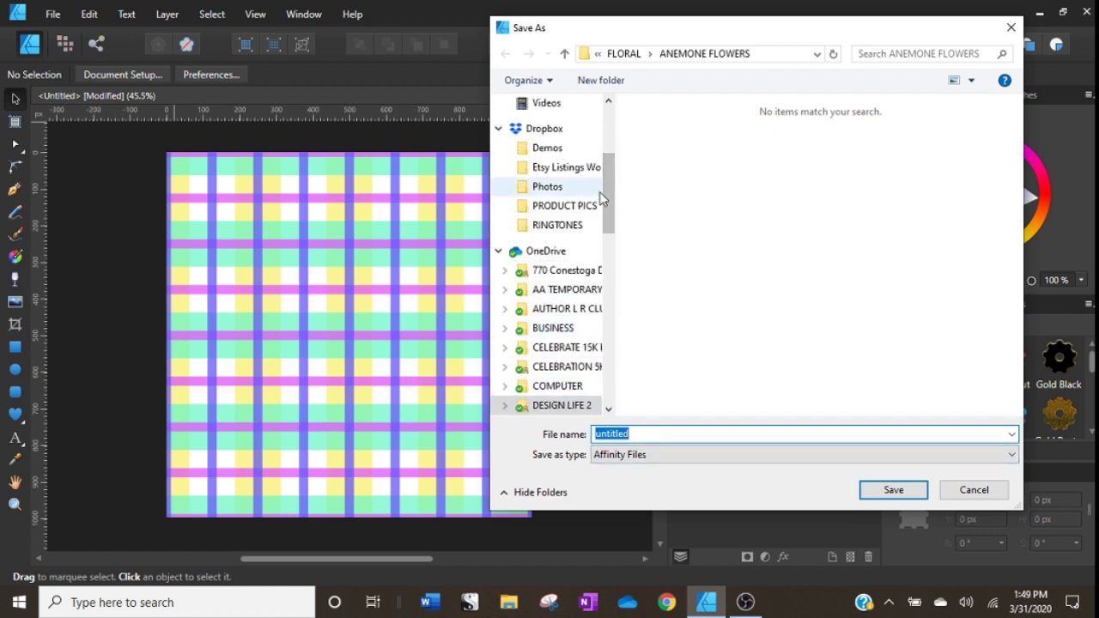
pyautogui.moveTo(601, 199); pyautogui.dragTo(613, 253)
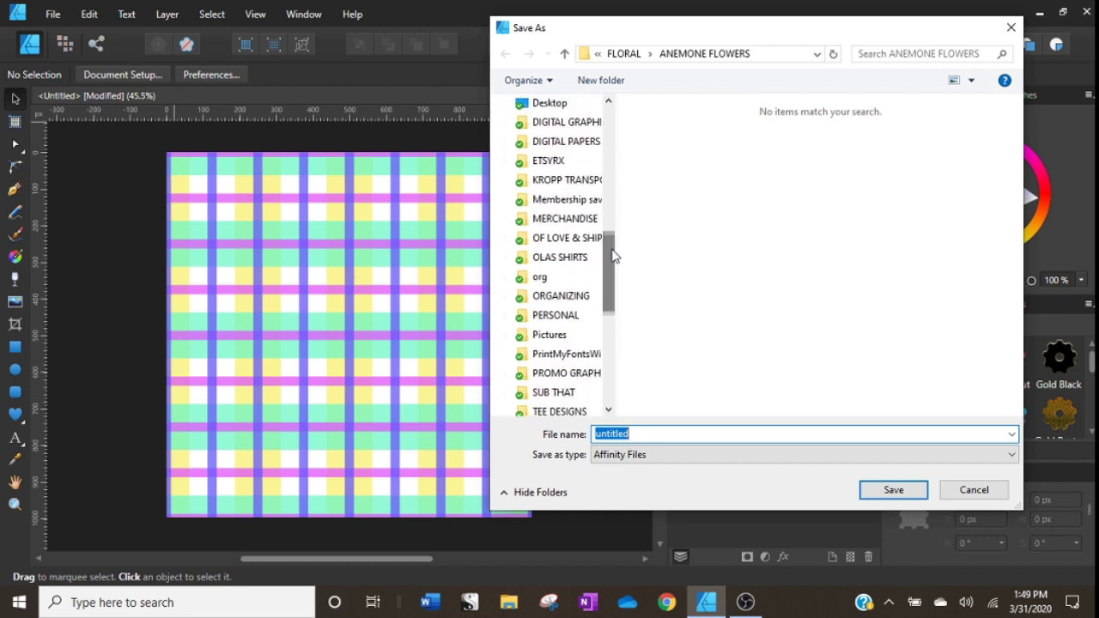
pyautogui.click(579, 126)
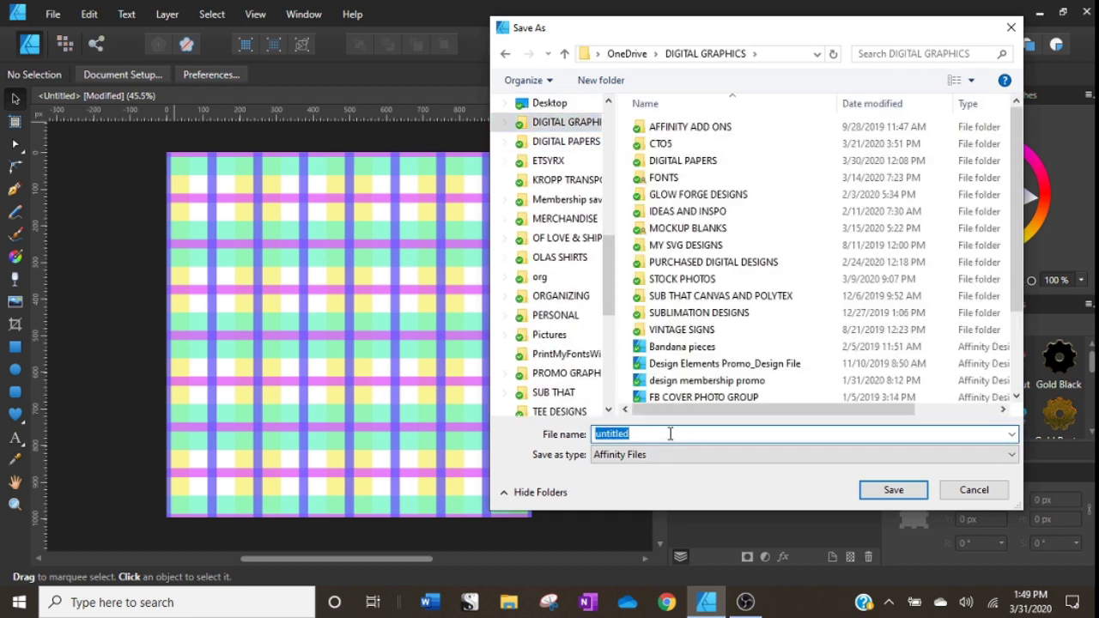
pyautogui.write('pl')
pyautogui.press('BackSpace')
pyautogui.press('BackSpace')
pyautogui.write('DI')
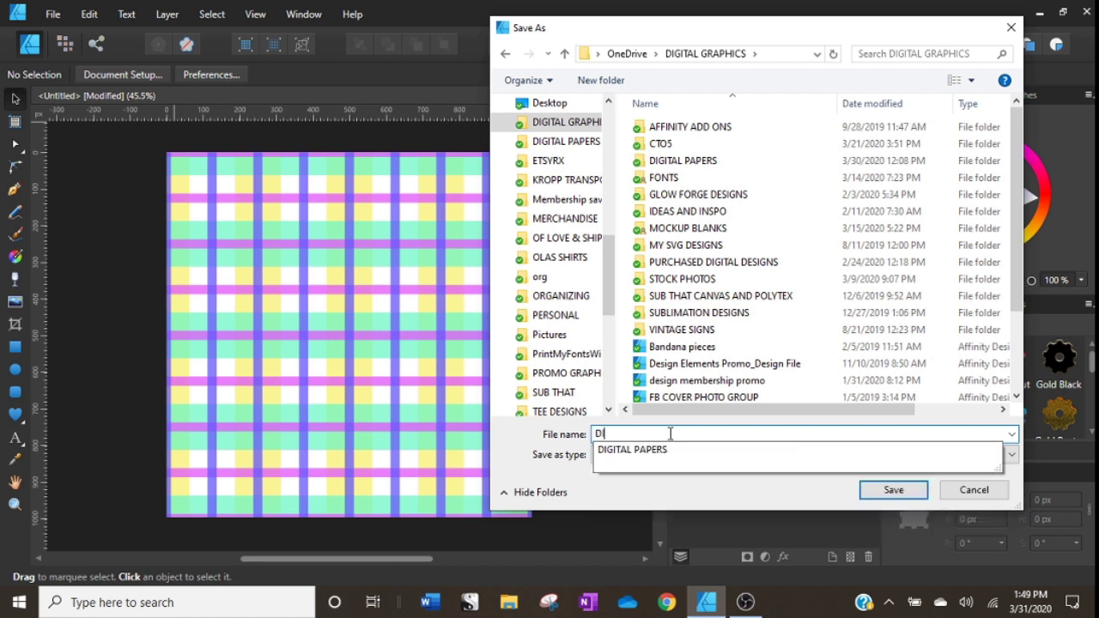
pyautogui.write('GITAL PLAID PAPER')
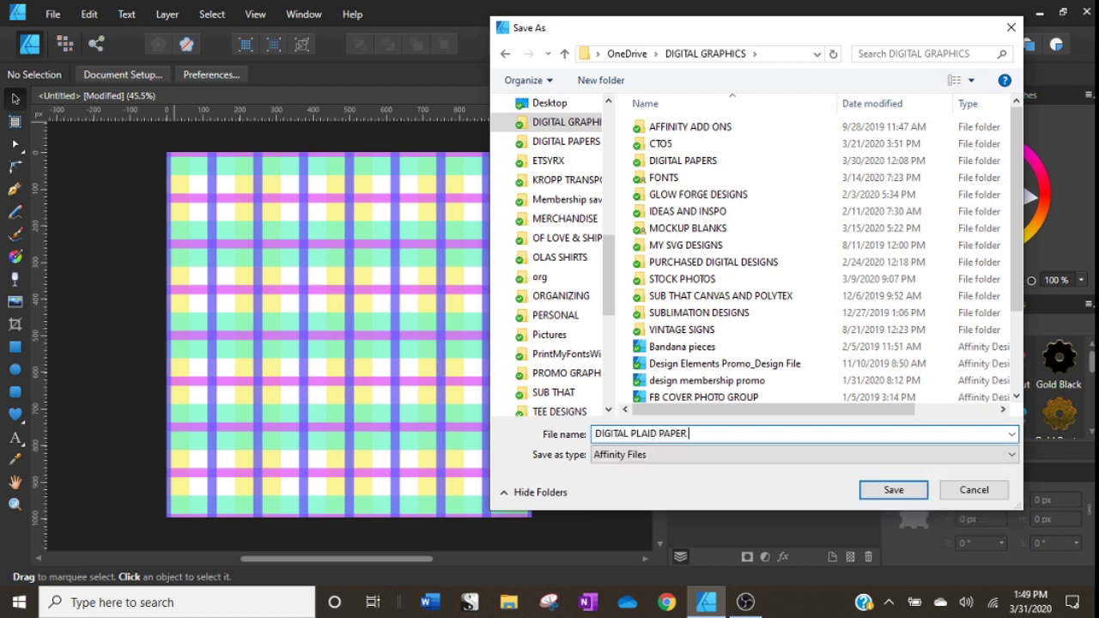
pyautogui.write(' SOURCE FILE')
pyautogui.press('Return')
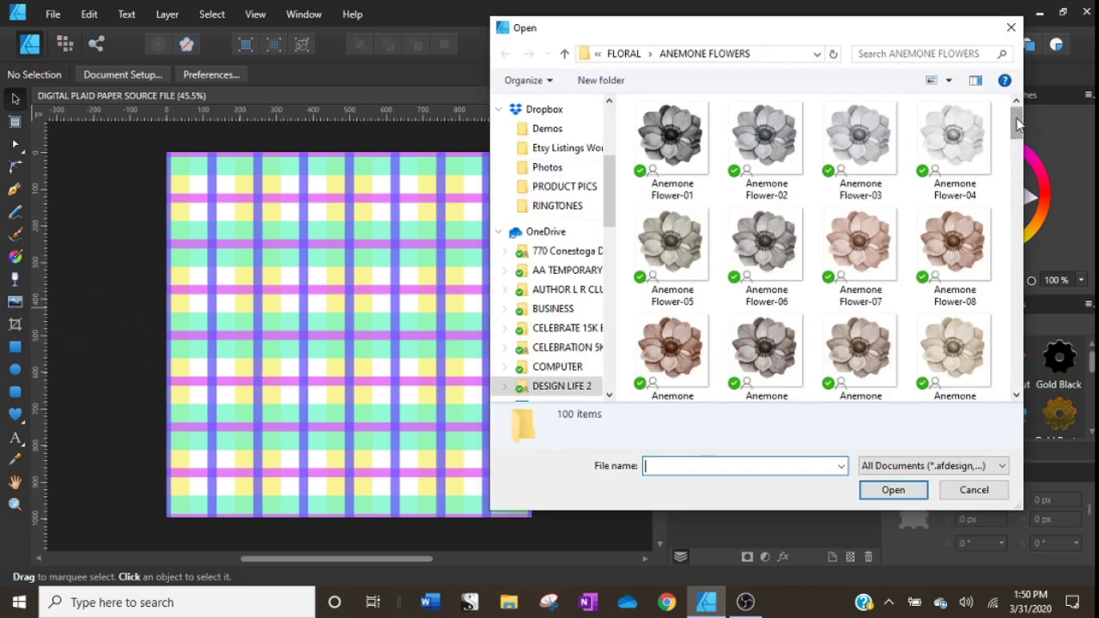
# Place the Anemone Flower-29 image on the plaid at a size of about 112.5 px.
pyautogui.moveTo(1018, 125); pyautogui.dragTo(999, 192)
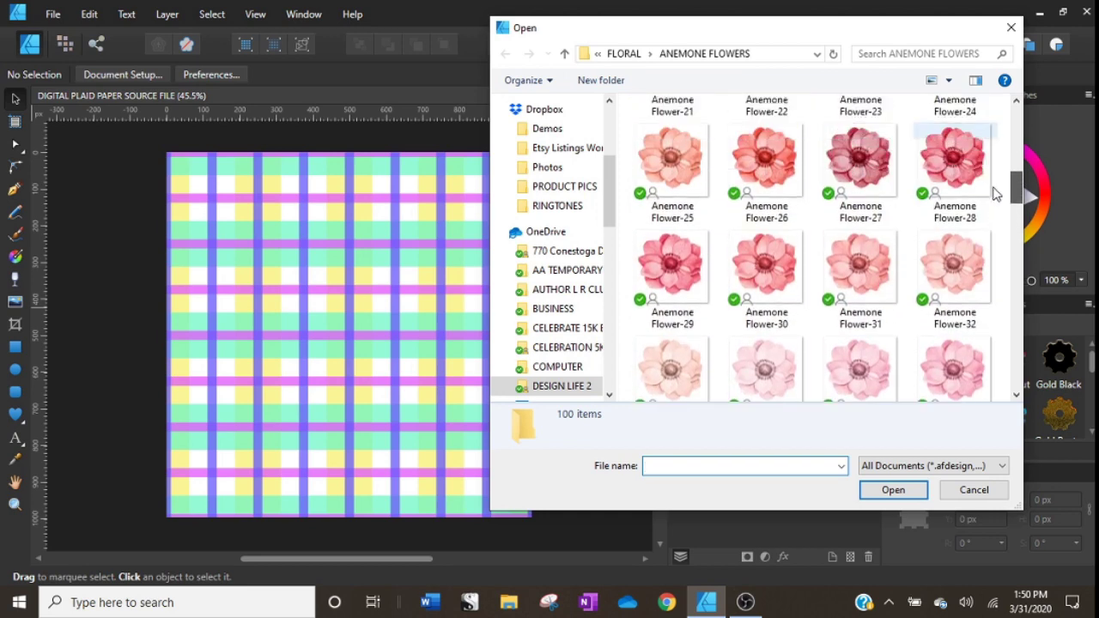
pyautogui.click(670, 268)
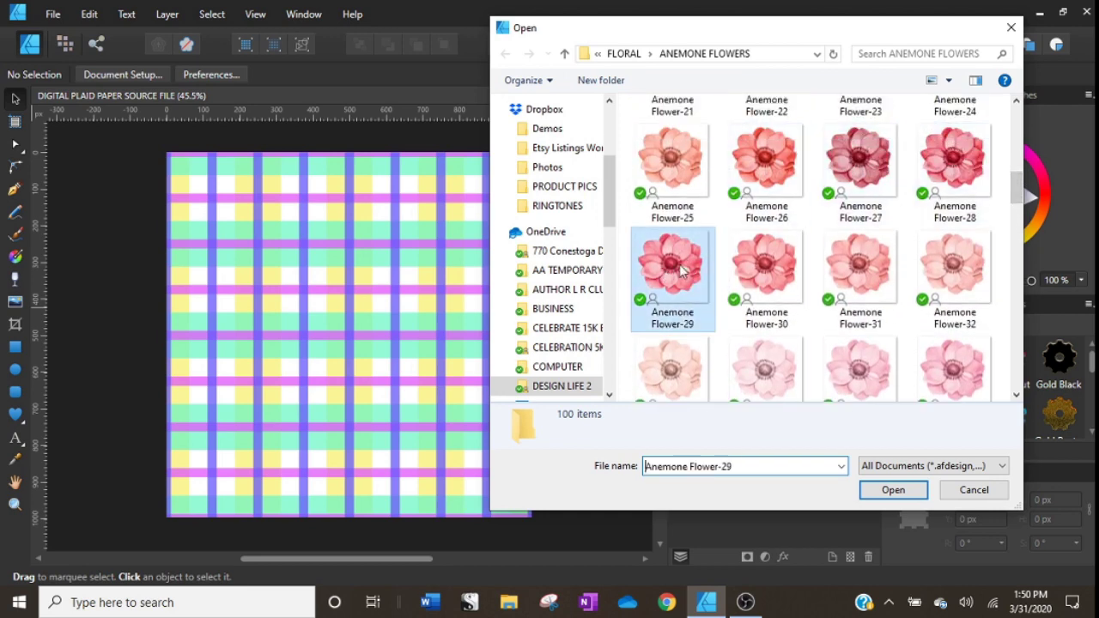
pyautogui.click(893, 490)
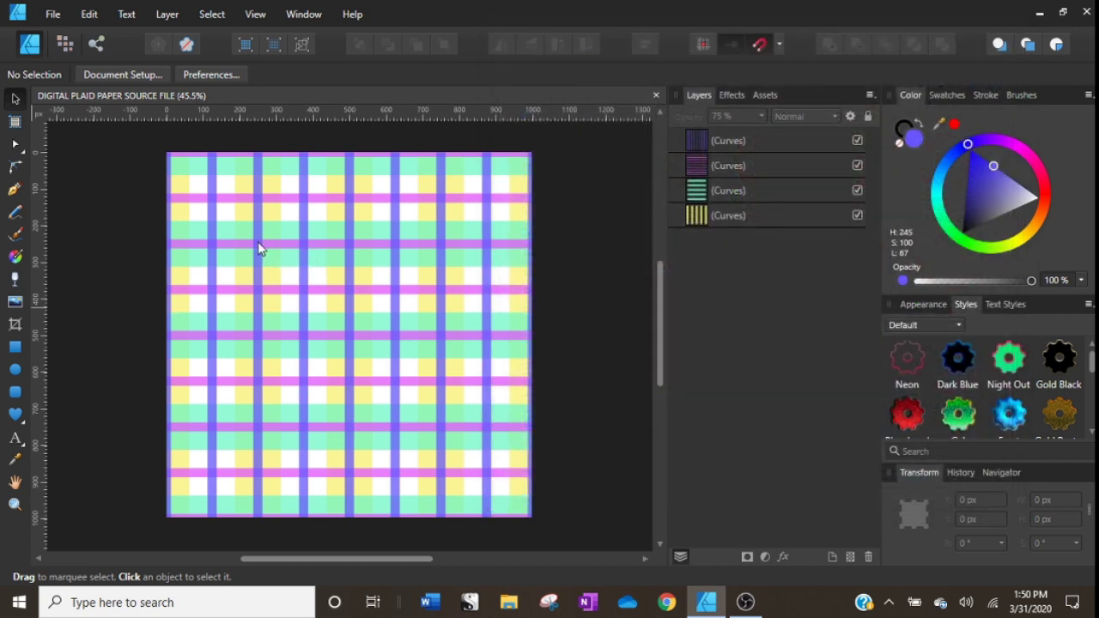
pyautogui.moveTo(258, 234); pyautogui.dragTo(290, 296)
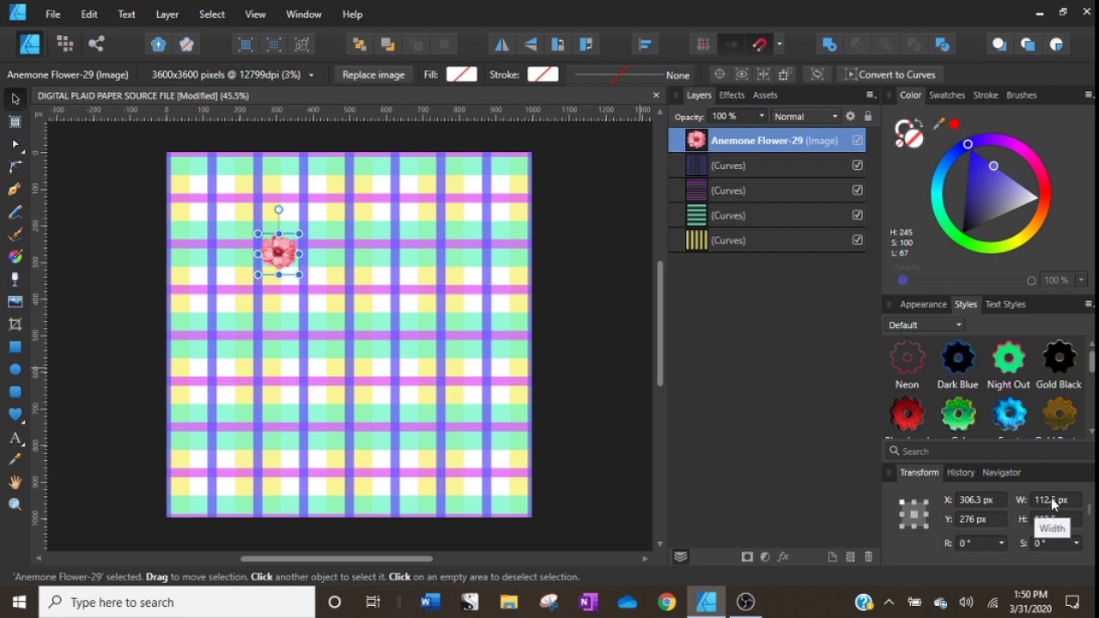
# Try the flower image at 250 px wide with its proportions kept, moving it to different spots on the plaid.
pyautogui.click(1067, 502)
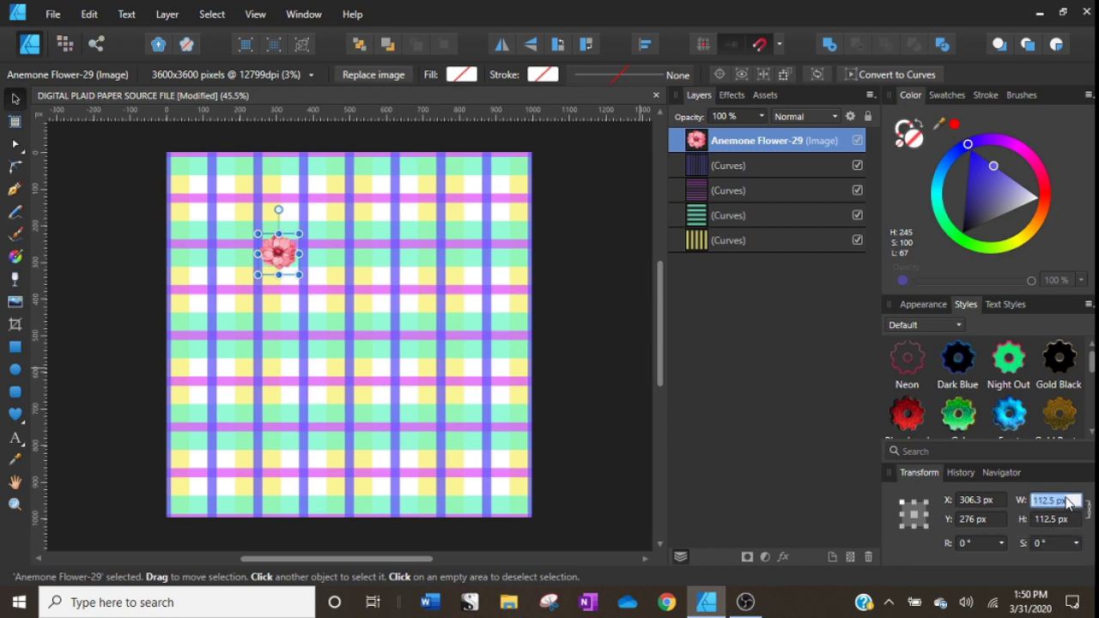
pyautogui.write('250')
pyautogui.press('Return')
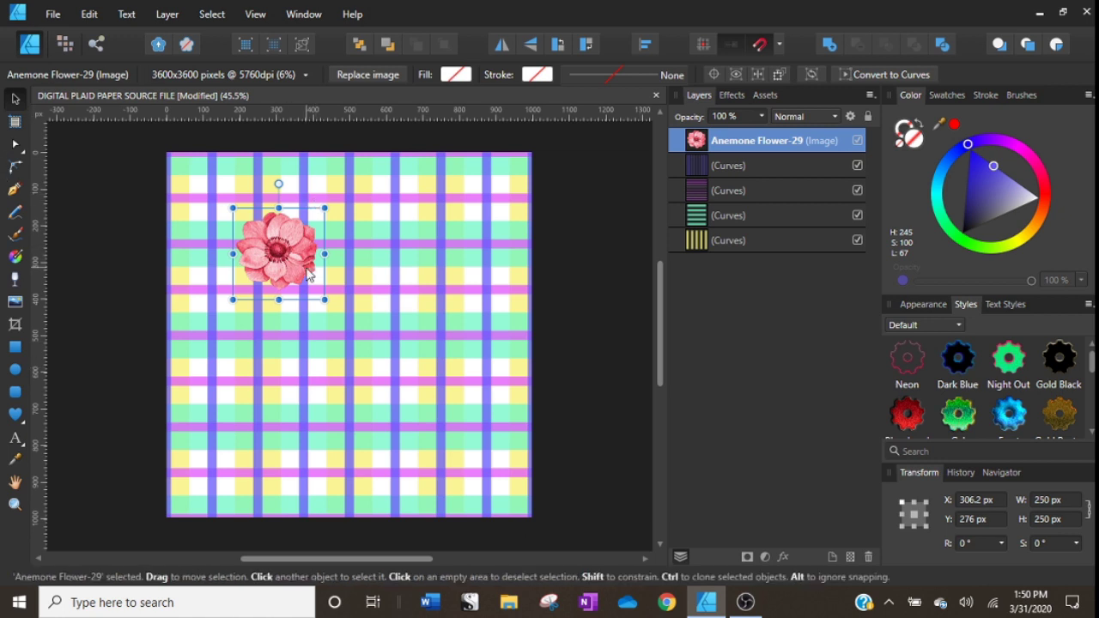
pyautogui.moveTo(300, 273); pyautogui.dragTo(304, 196)
pyautogui.moveTo(375, 204); pyautogui.dragTo(300, 334)
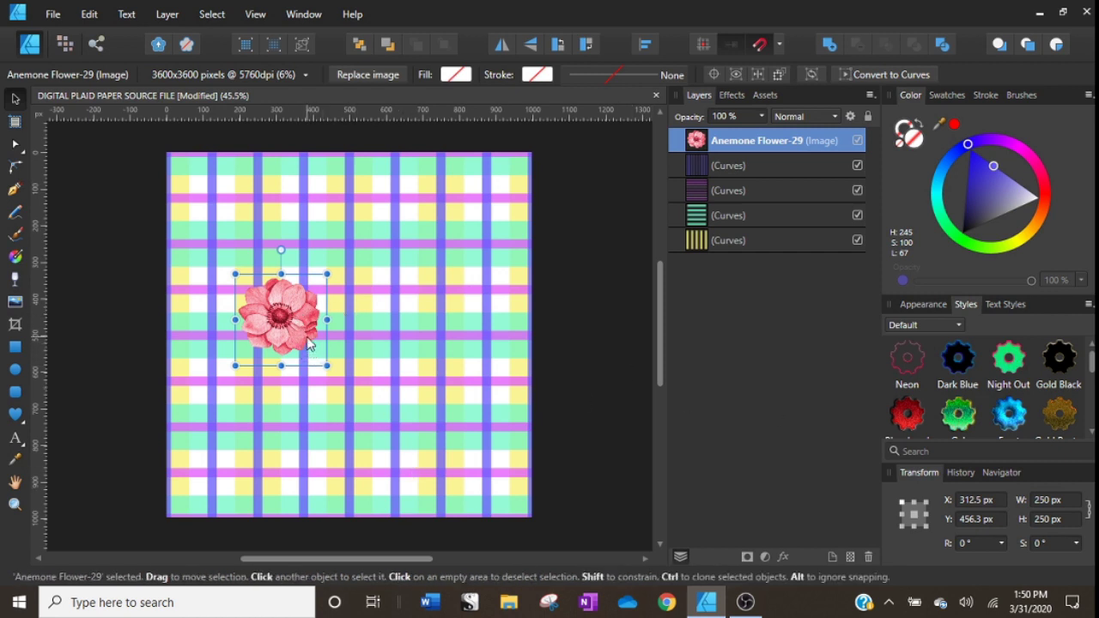
# Set the flower image's width to 125 px with its proportions kept.
pyautogui.click(1040, 504)
pyautogui.write('12')
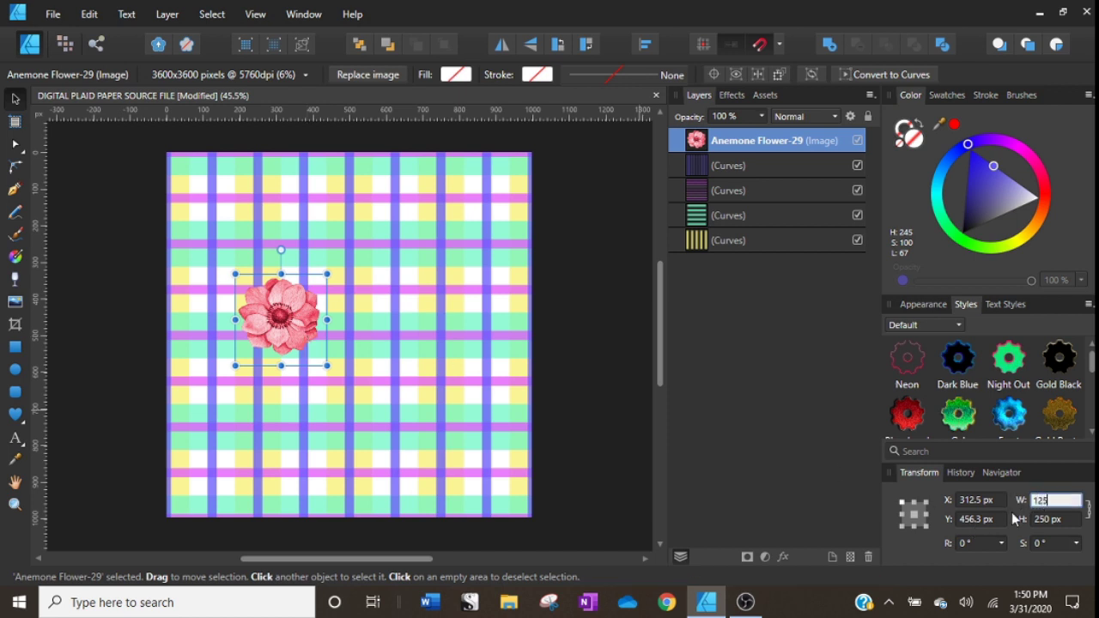
pyautogui.write('5')
pyautogui.press('Return')
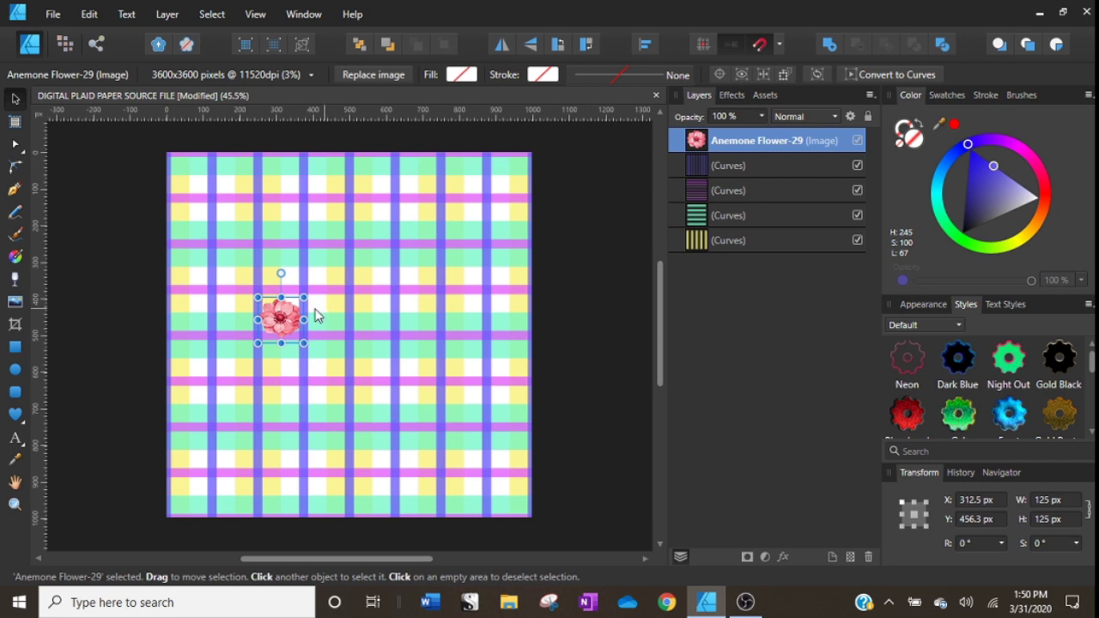
# Move the flower to the page's top-left corner so that its centre snaps exactly onto the corner point.
pyautogui.moveTo(292, 320); pyautogui.dragTo(207, 191)
pyautogui.click(1002, 472)
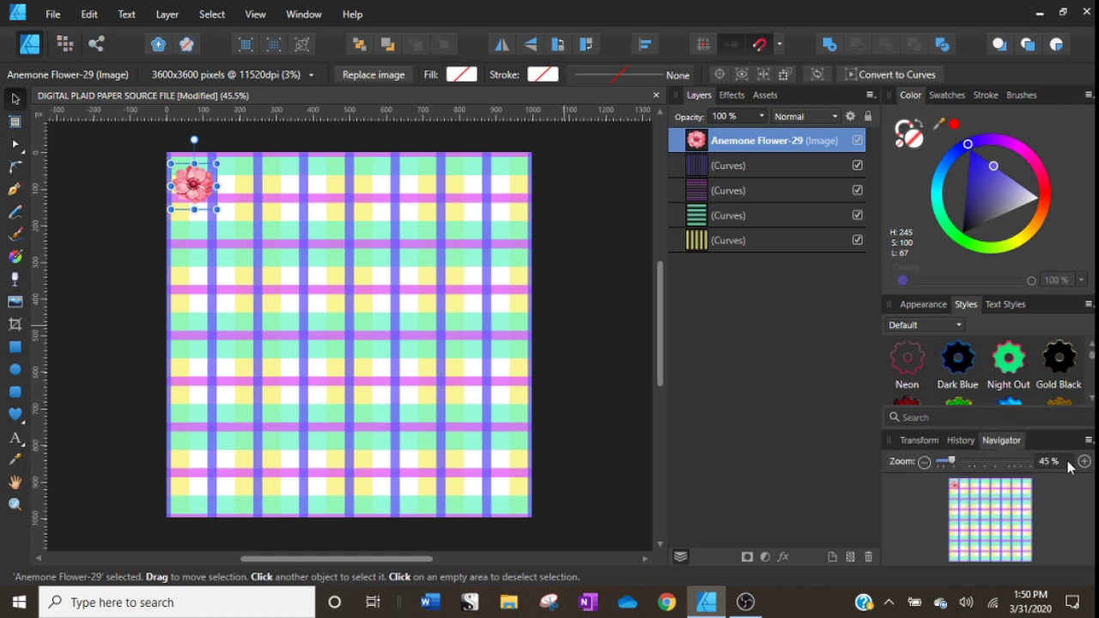
pyautogui.click(1083, 461)
pyautogui.click(1084, 461)
pyautogui.scroll(2, 280, 382)
pyautogui.scroll(3, 280, 382)
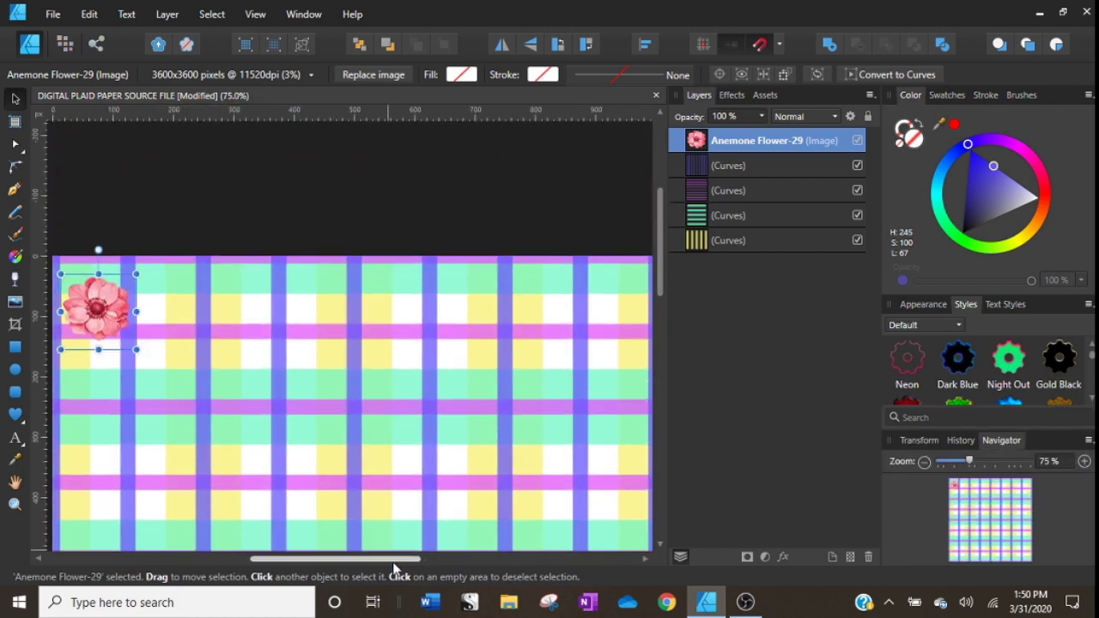
pyautogui.hscroll(-5, 301, 283)
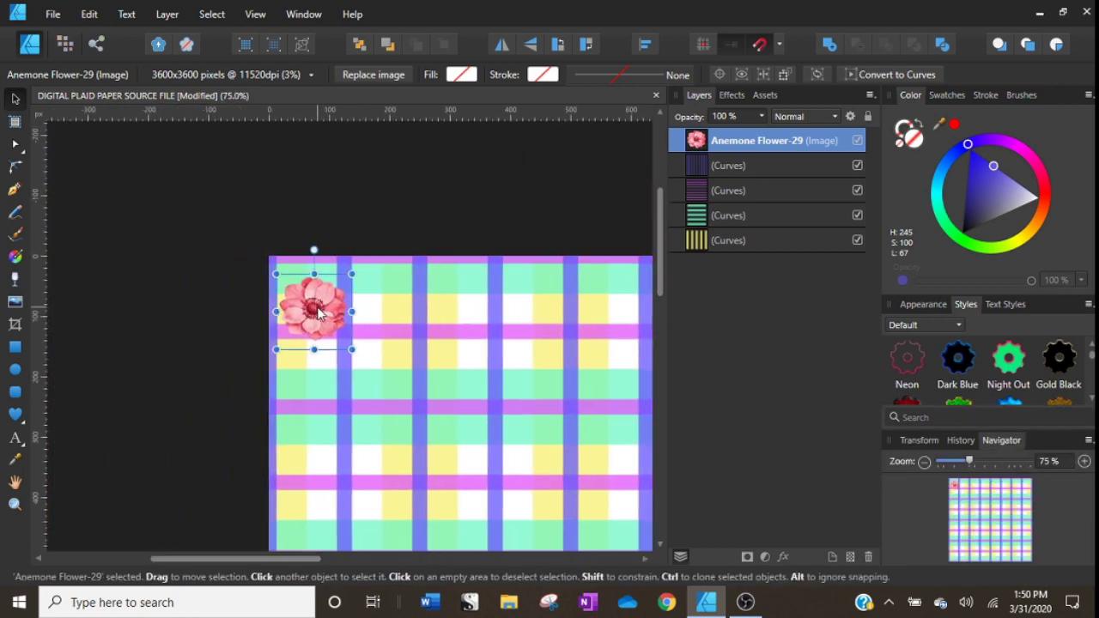
pyautogui.moveTo(318, 313); pyautogui.dragTo(281, 262)
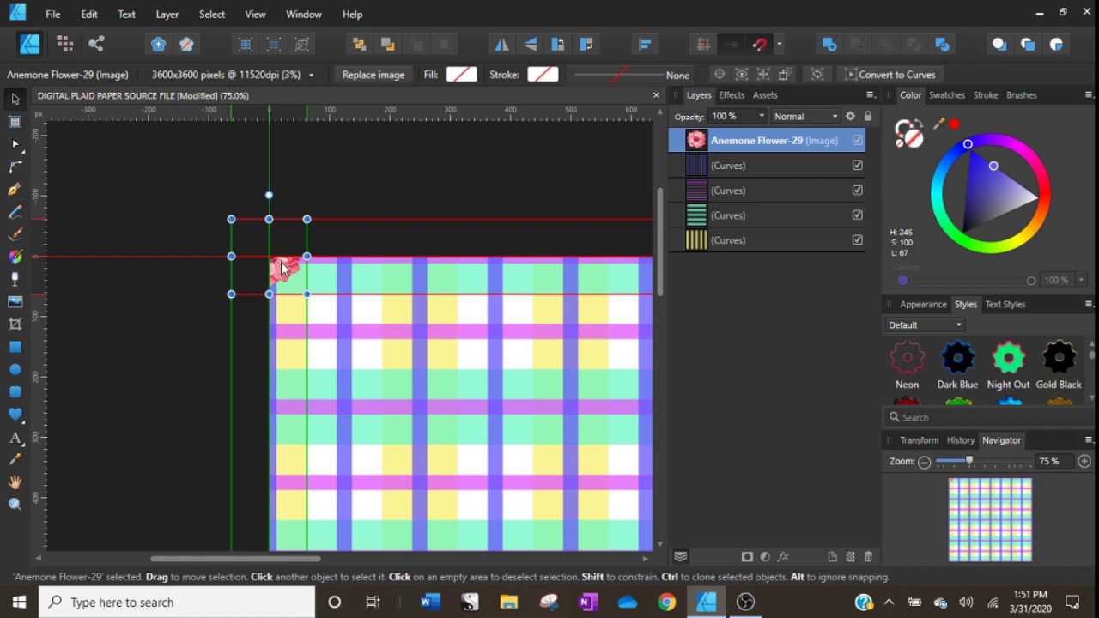
pyautogui.moveTo(284, 268); pyautogui.dragTo(286, 267)
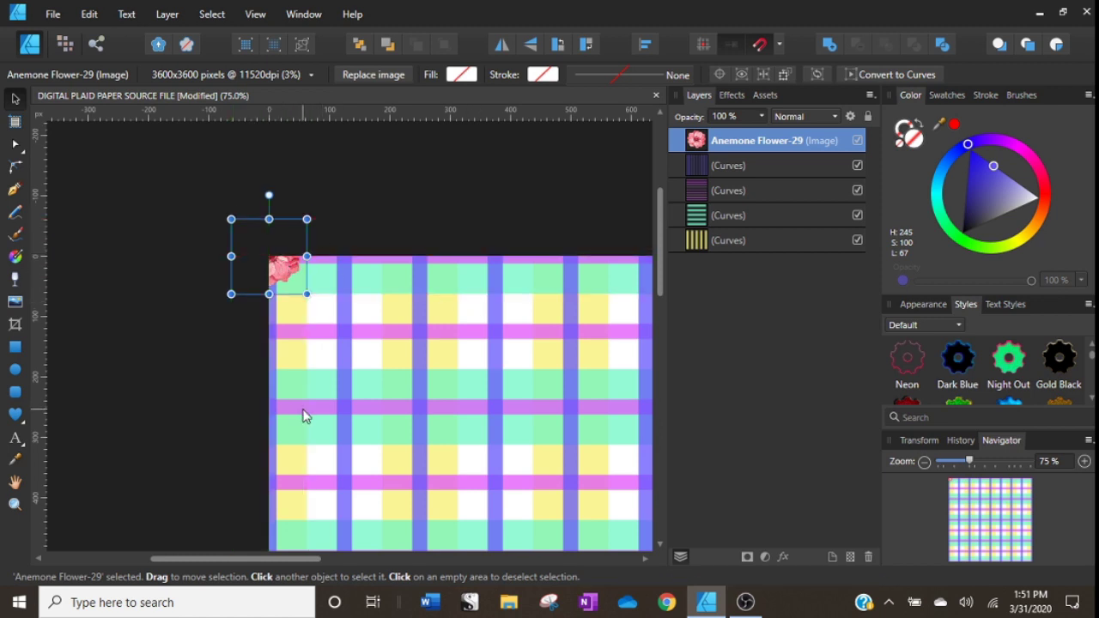
# Duplicate the corner flower and set the copy's X position to 250 px along the page's top edge.
pyautogui.click(926, 462)
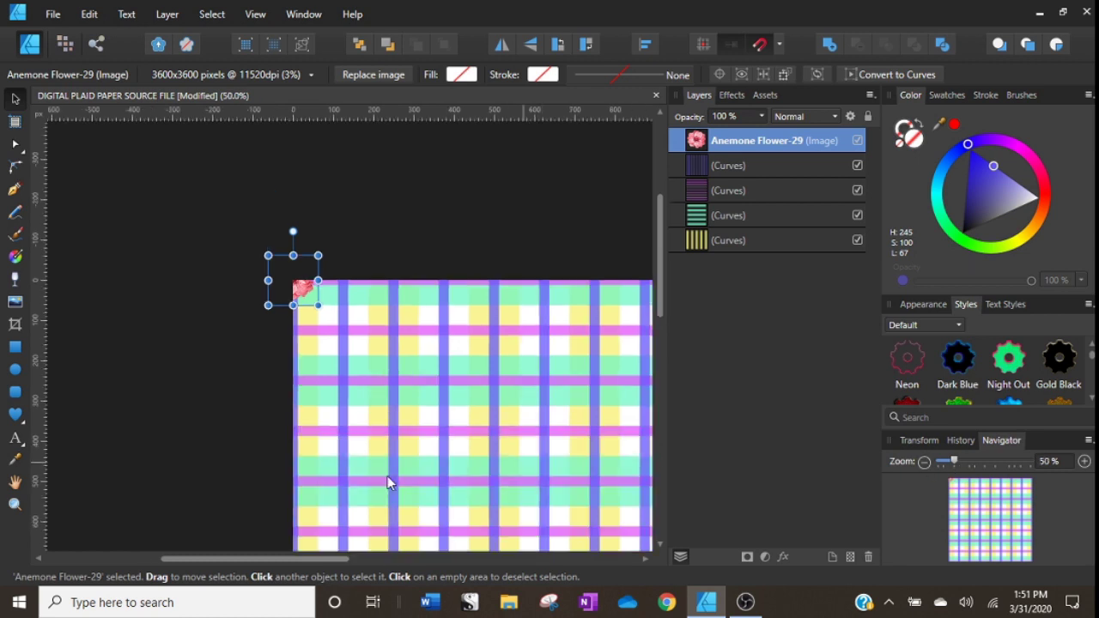
pyautogui.moveTo(285, 559); pyautogui.dragTo(364, 560)
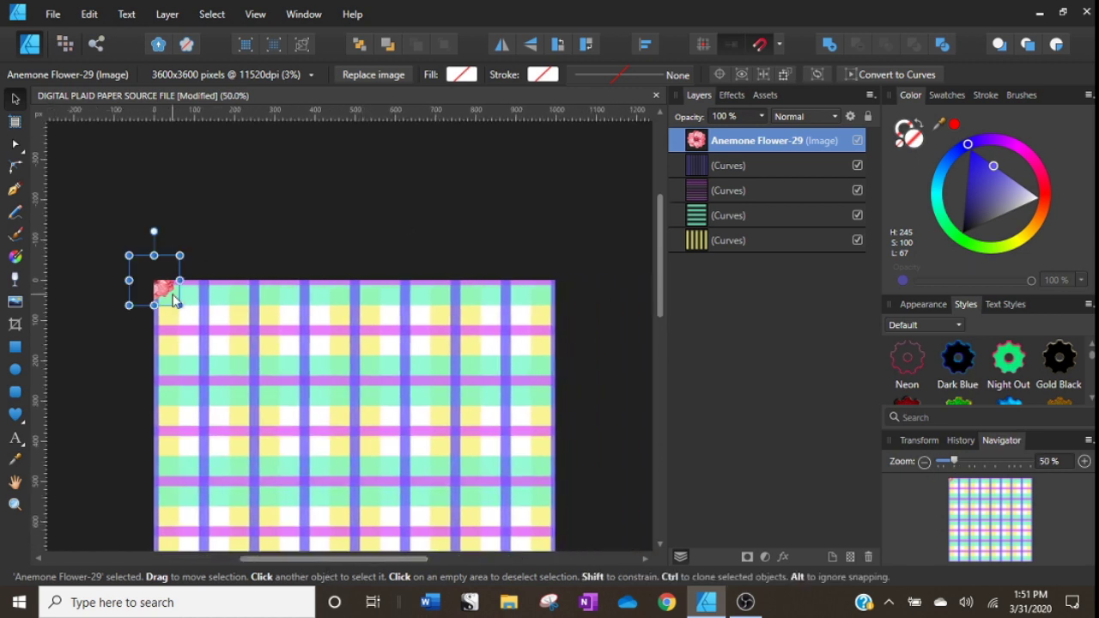
pyautogui.rightClick(743, 141)
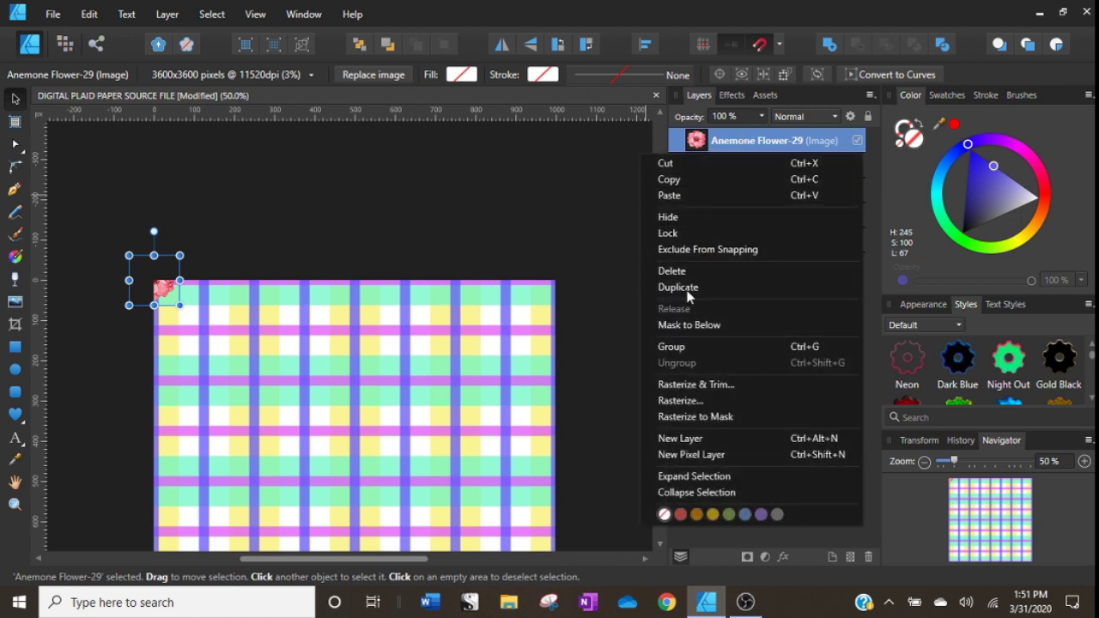
pyautogui.click(688, 288)
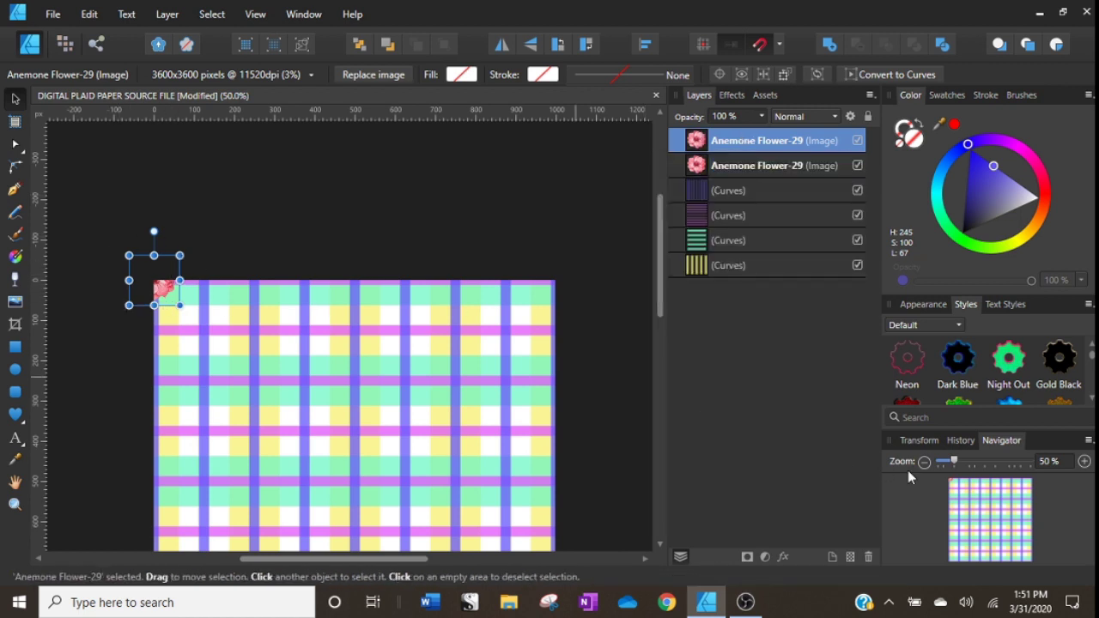
pyautogui.click(933, 439)
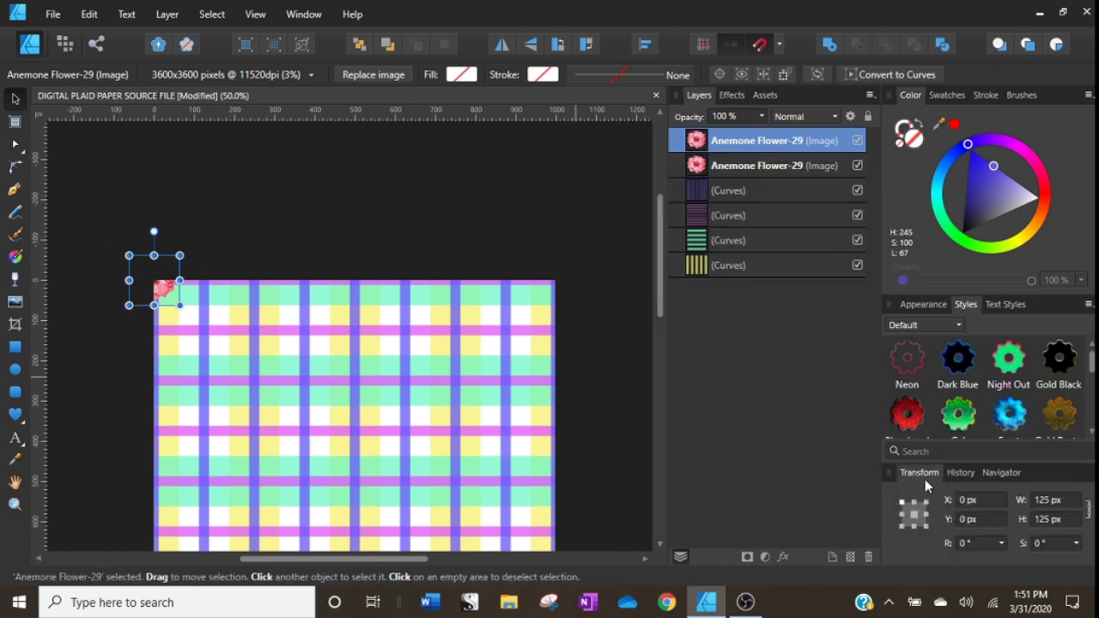
pyautogui.click(998, 499)
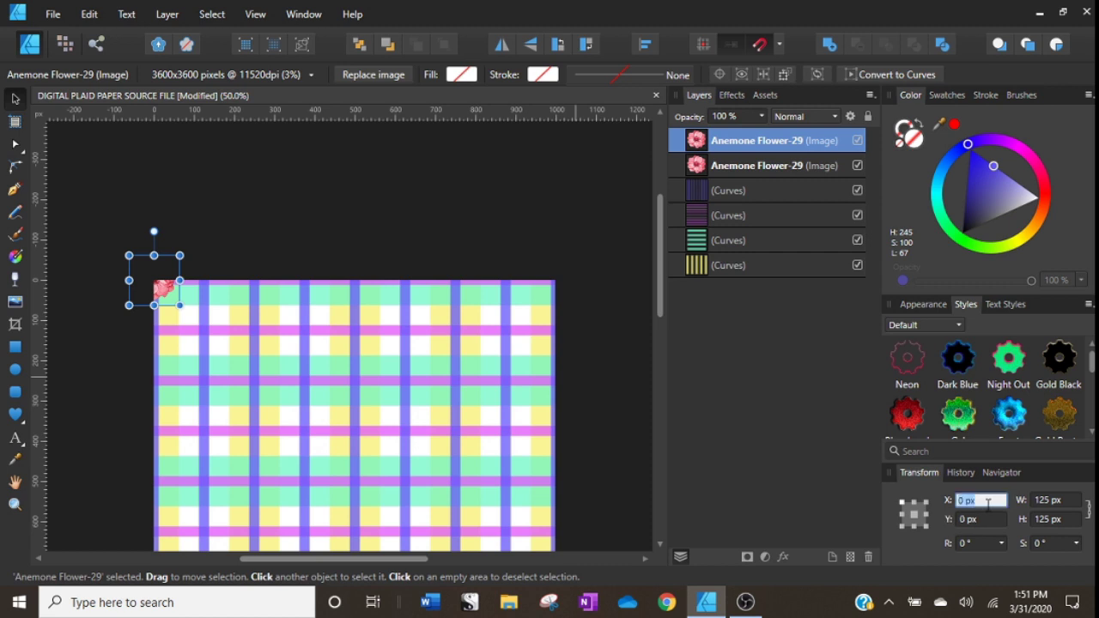
pyautogui.write('-')
pyautogui.write('250')
pyautogui.press('Return')
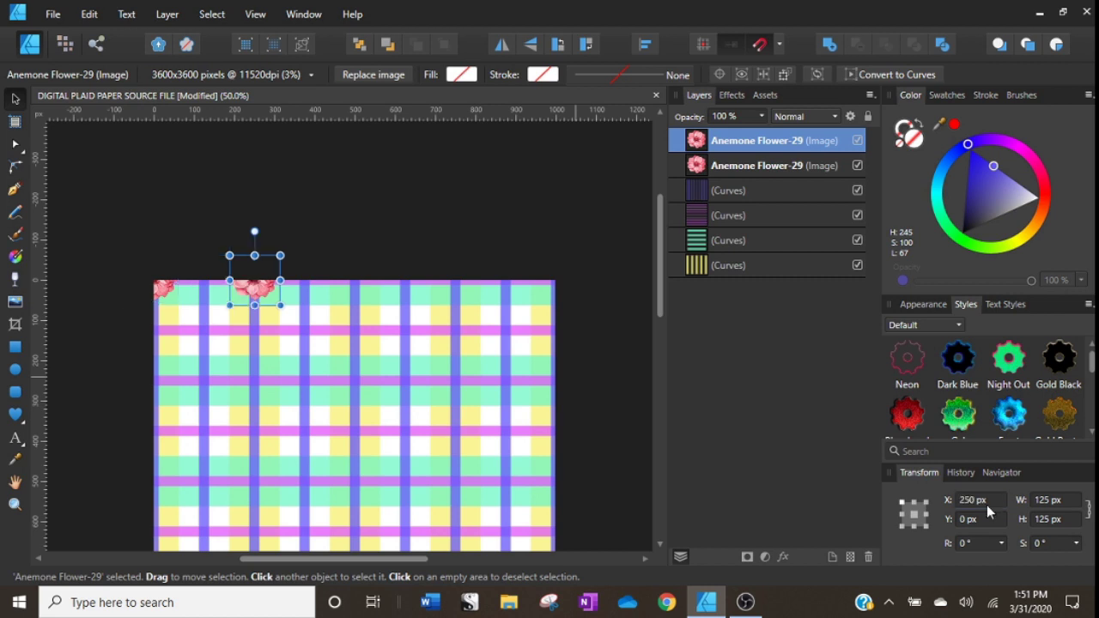
# Duplicate the flower three more times at the same 250 px spacing, up to the page's top-right corner.
pyautogui.rightClick(722, 143)
pyautogui.click(702, 289)
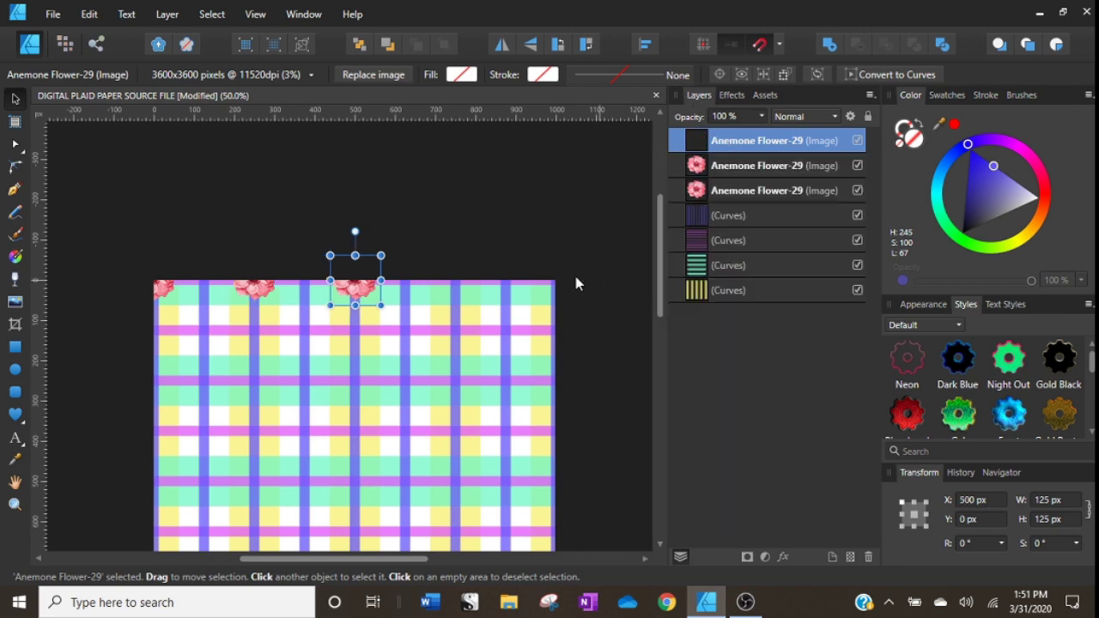
pyautogui.rightClick(725, 142)
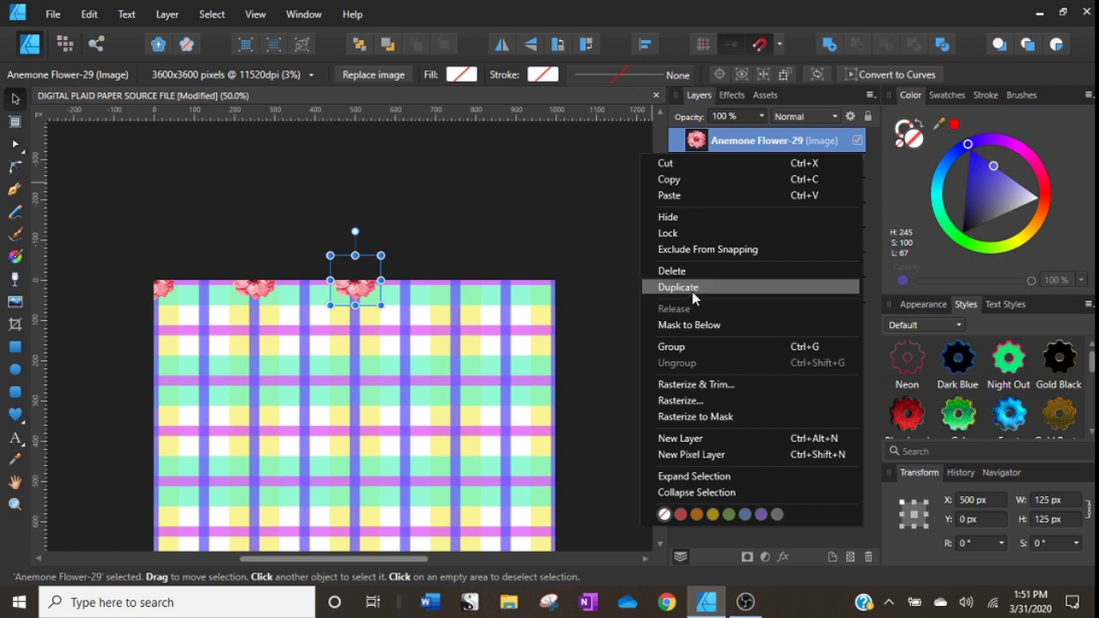
pyautogui.click(695, 293)
pyautogui.rightClick(718, 141)
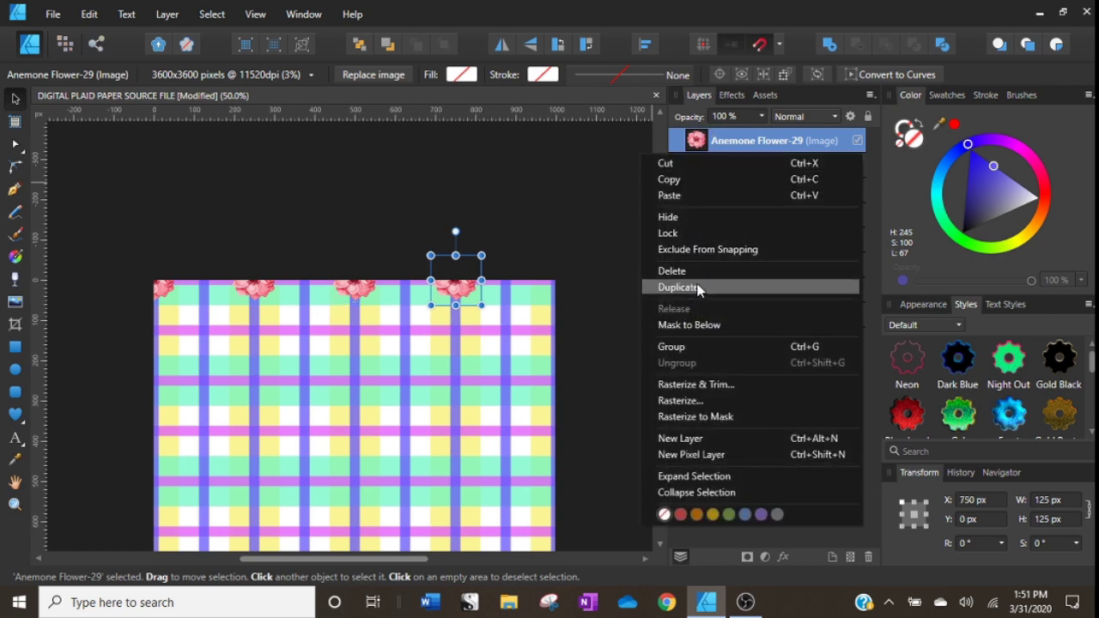
pyautogui.click(698, 288)
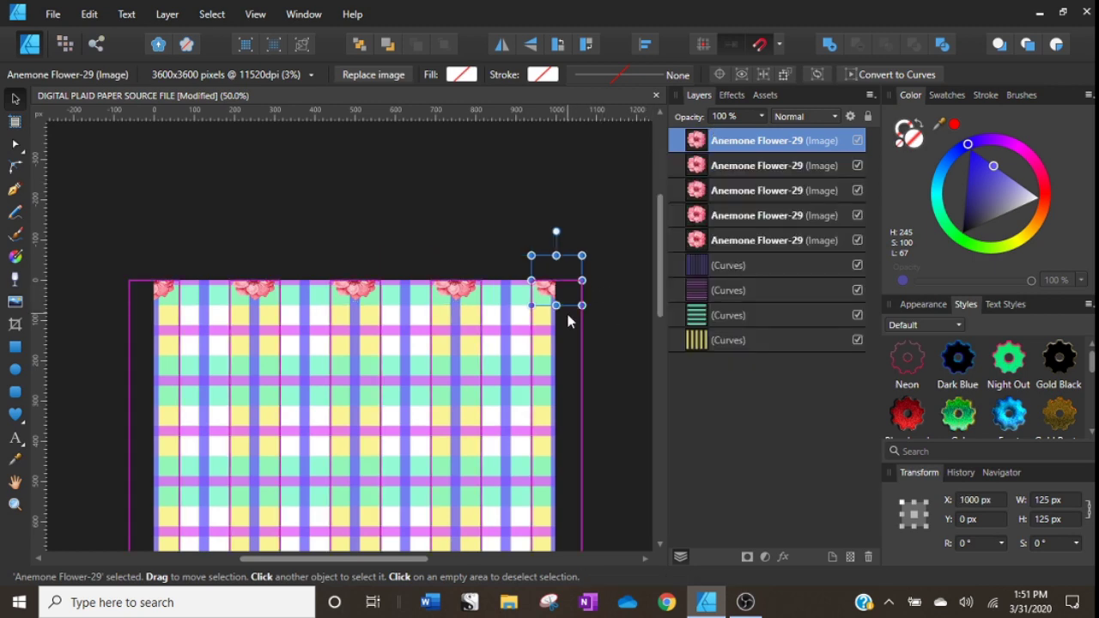
# Select all five flowers along the page's top edge and group them into one row.
pyautogui.click(79, 210)
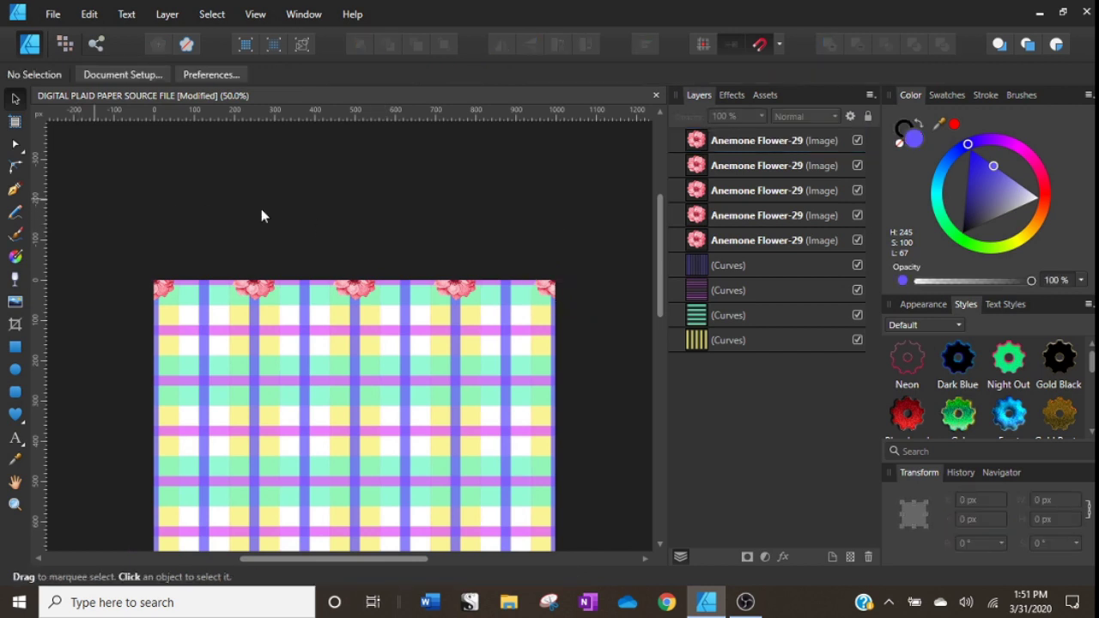
pyautogui.scroll(-1, 304, 190)
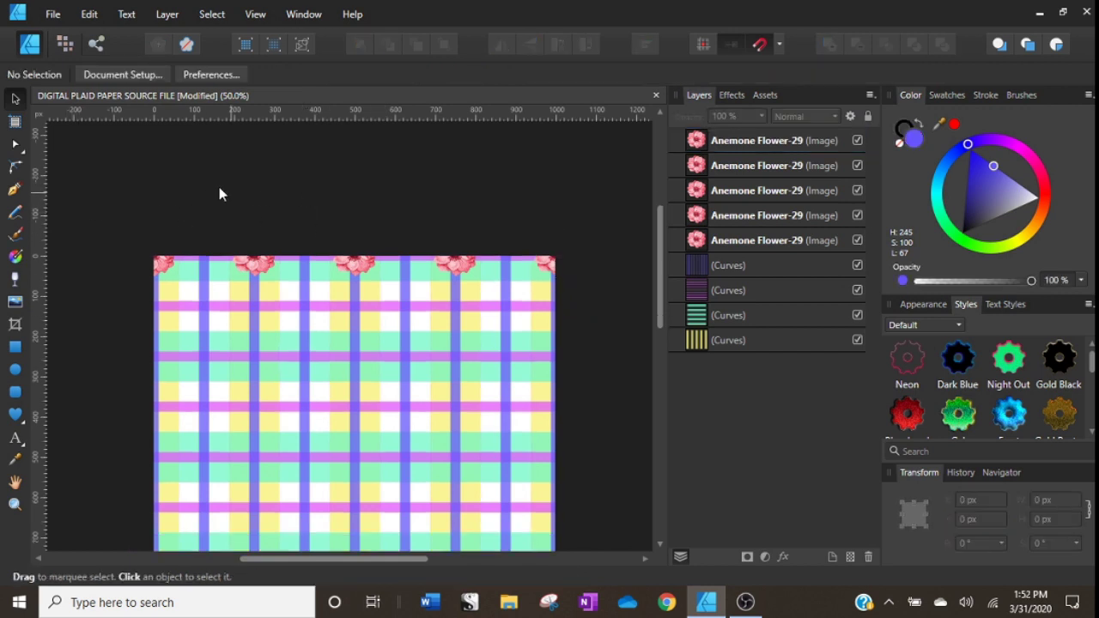
pyautogui.moveTo(114, 206); pyautogui.dragTo(608, 290)
pyautogui.rightClick(723, 146)
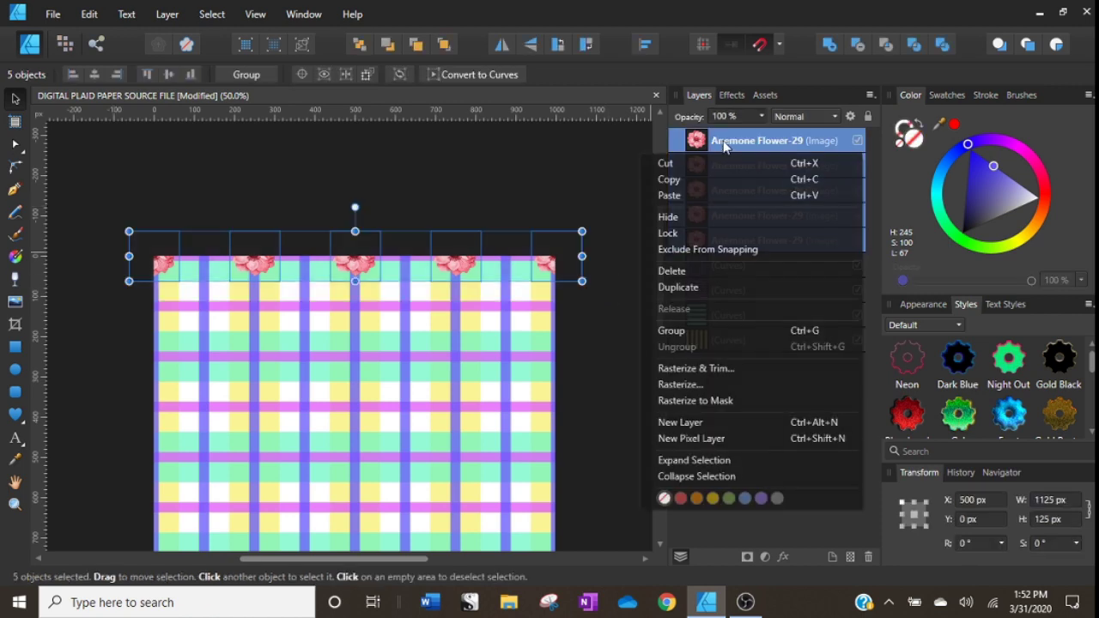
pyautogui.click(692, 331)
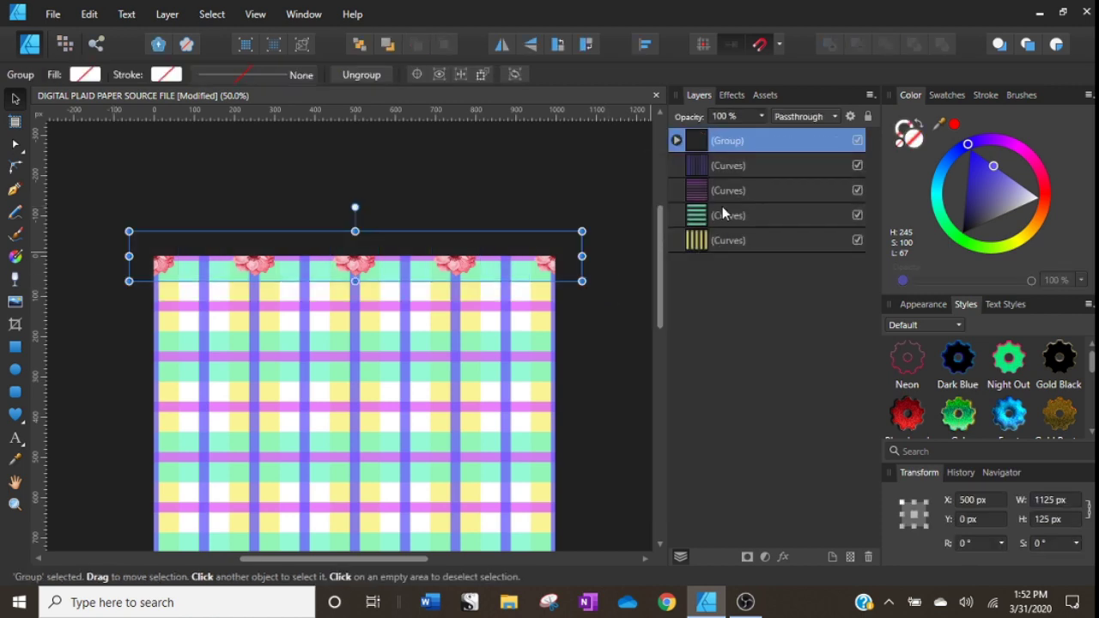
# Duplicate the flower row and shift the copy 250 px down, to a Y position of 250 px.
pyautogui.rightClick(718, 141)
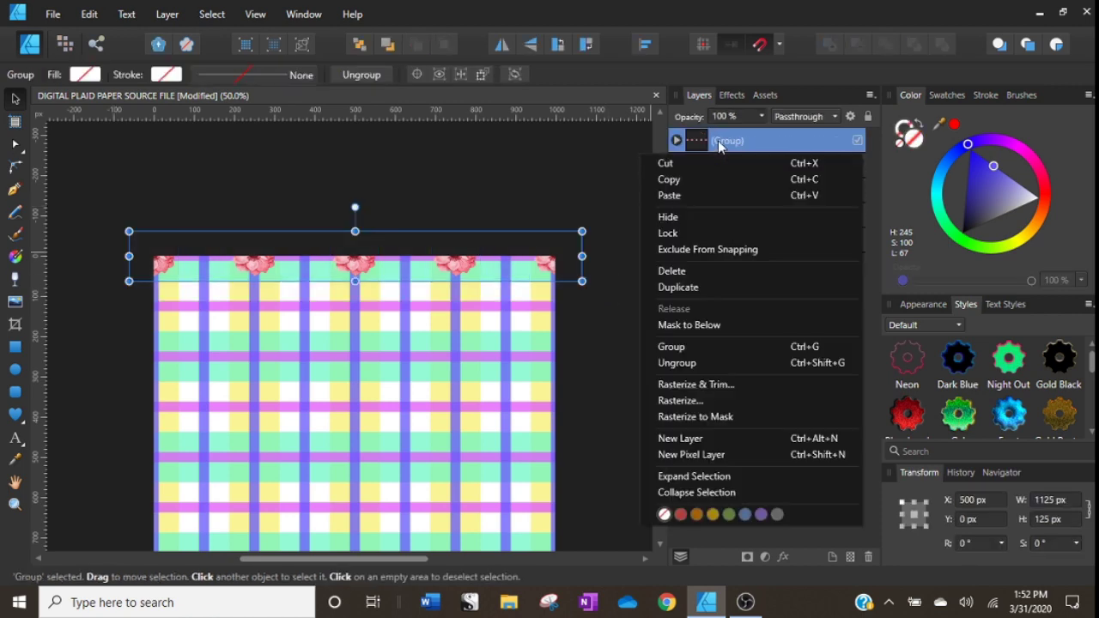
pyautogui.click(717, 286)
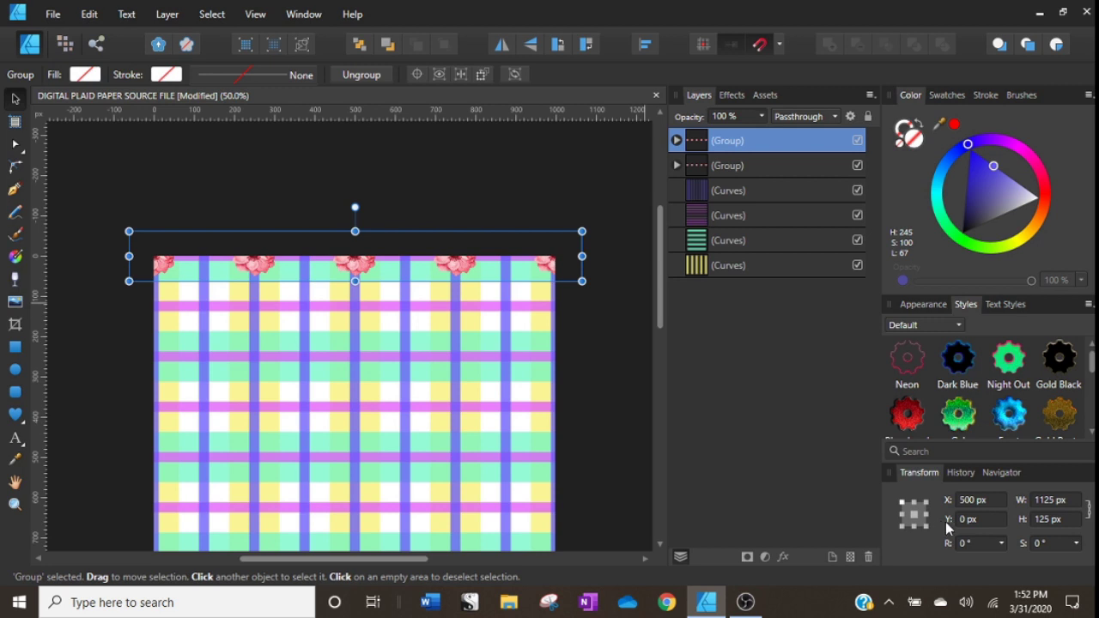
pyautogui.click(989, 520)
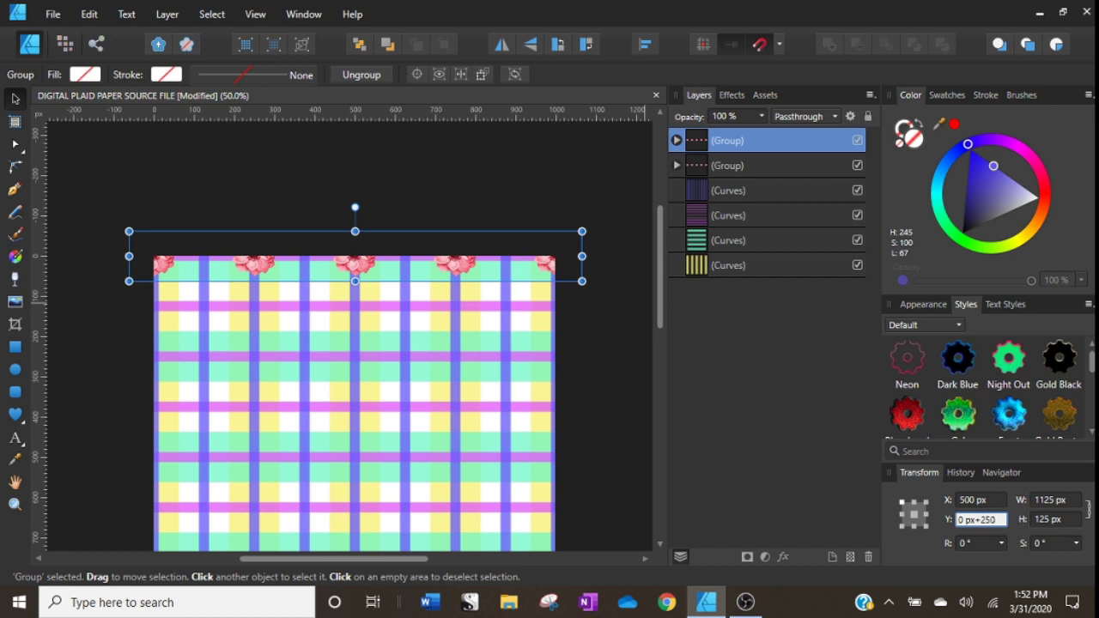
pyautogui.write('+250')
pyautogui.press('Return')
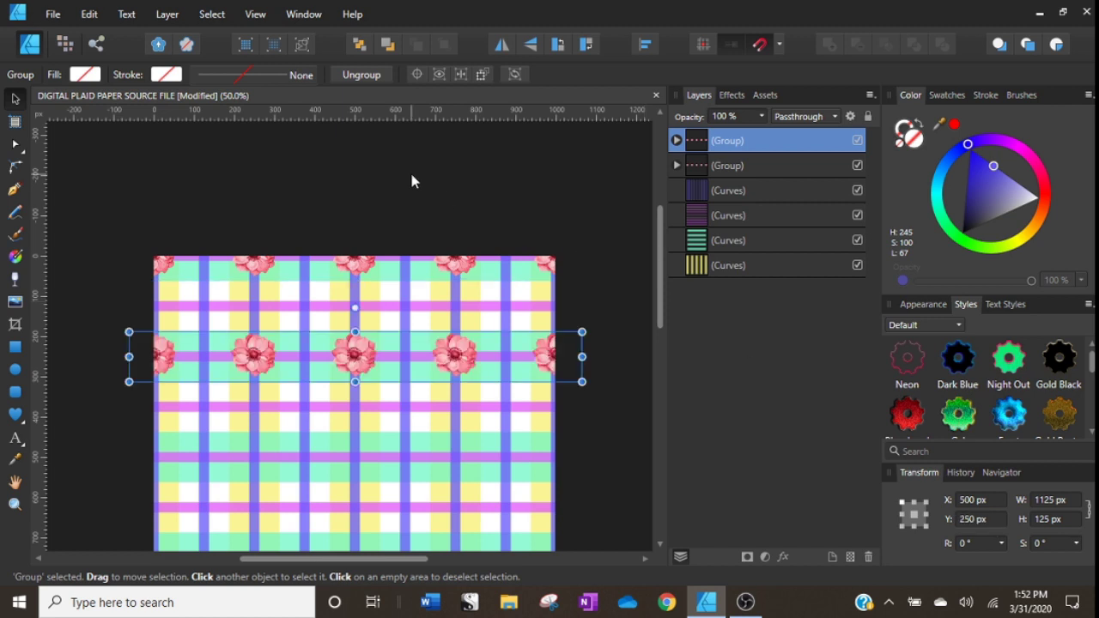
# Duplicate the flower row three more times at the same 250 px vertical spacing, down to the page's bottom edge, and clear the selection.
pyautogui.scroll(-1, 409, 169)
pyautogui.rightClick(706, 145)
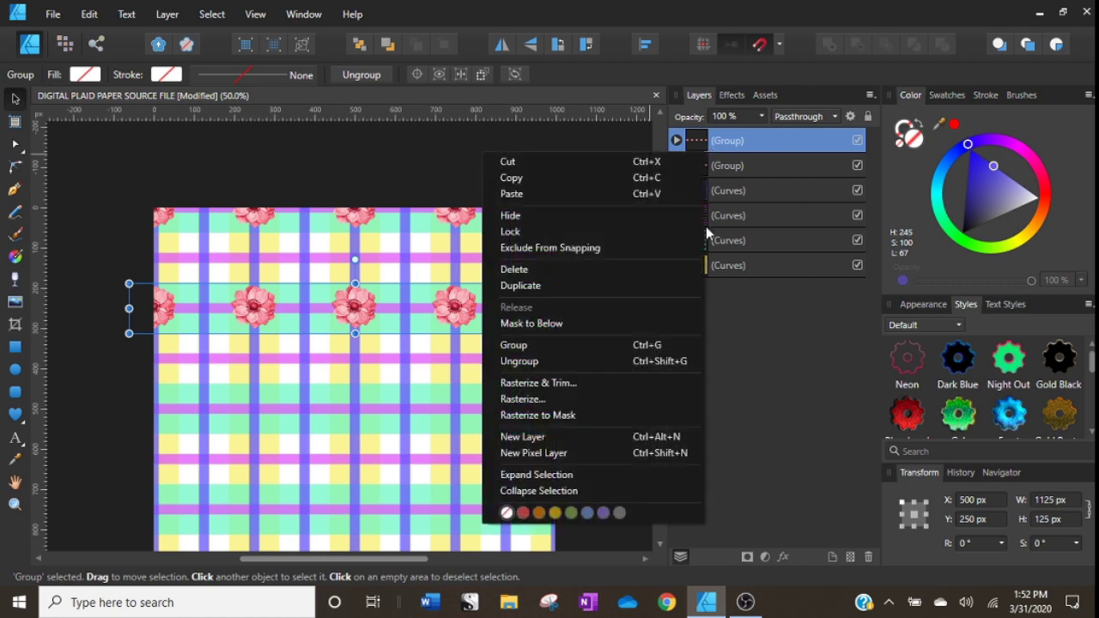
pyautogui.click(571, 285)
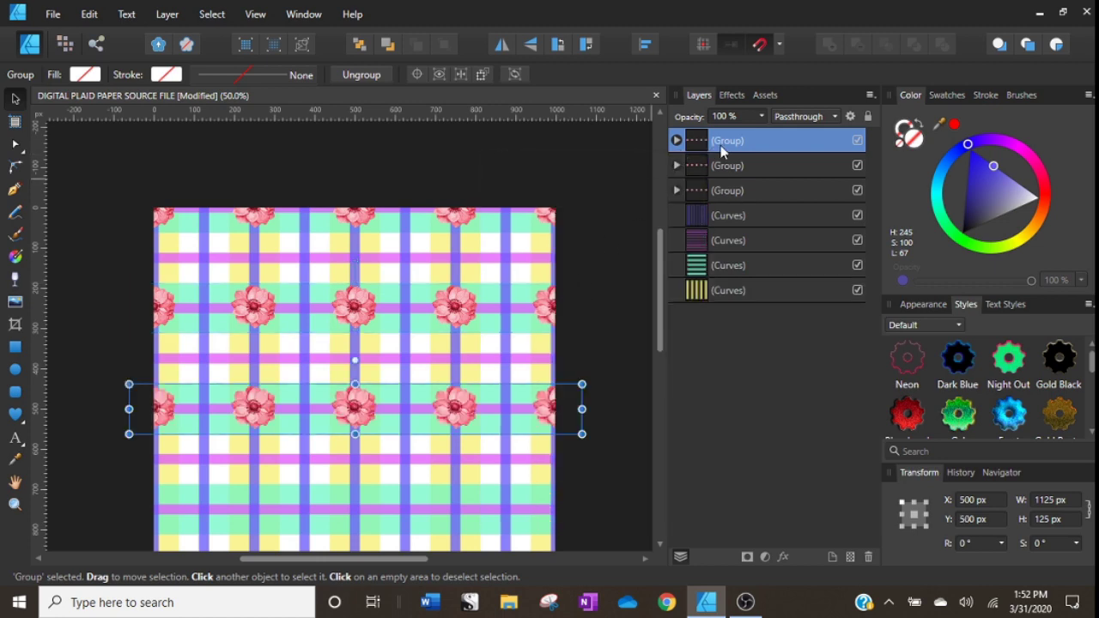
pyautogui.rightClick(721, 151)
pyautogui.click(697, 285)
pyautogui.scroll(-2, 618, 279)
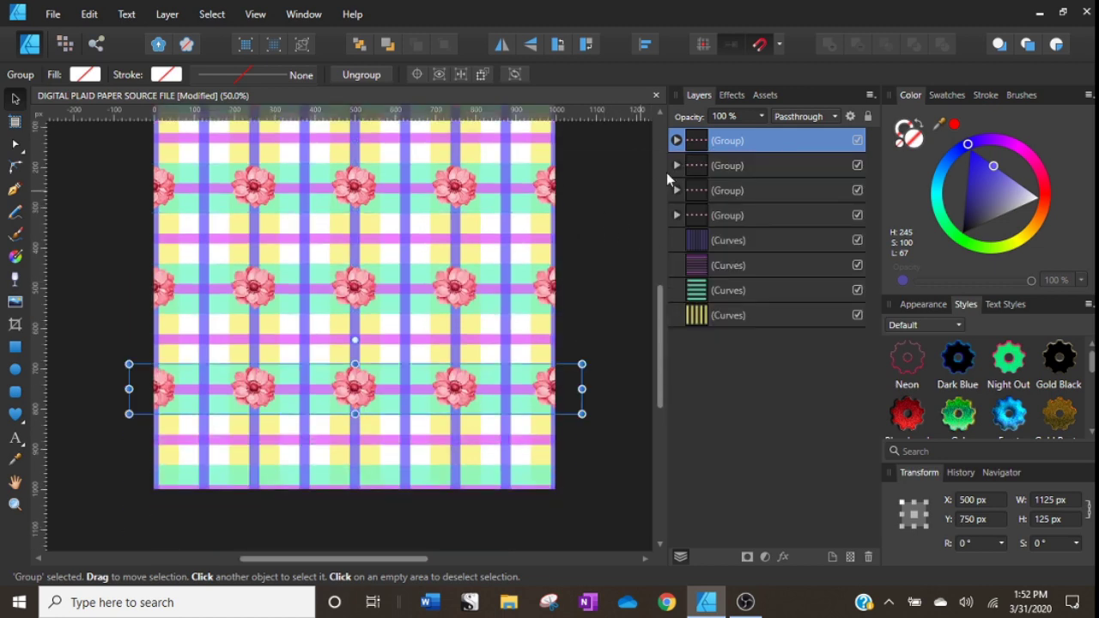
pyautogui.rightClick(697, 145)
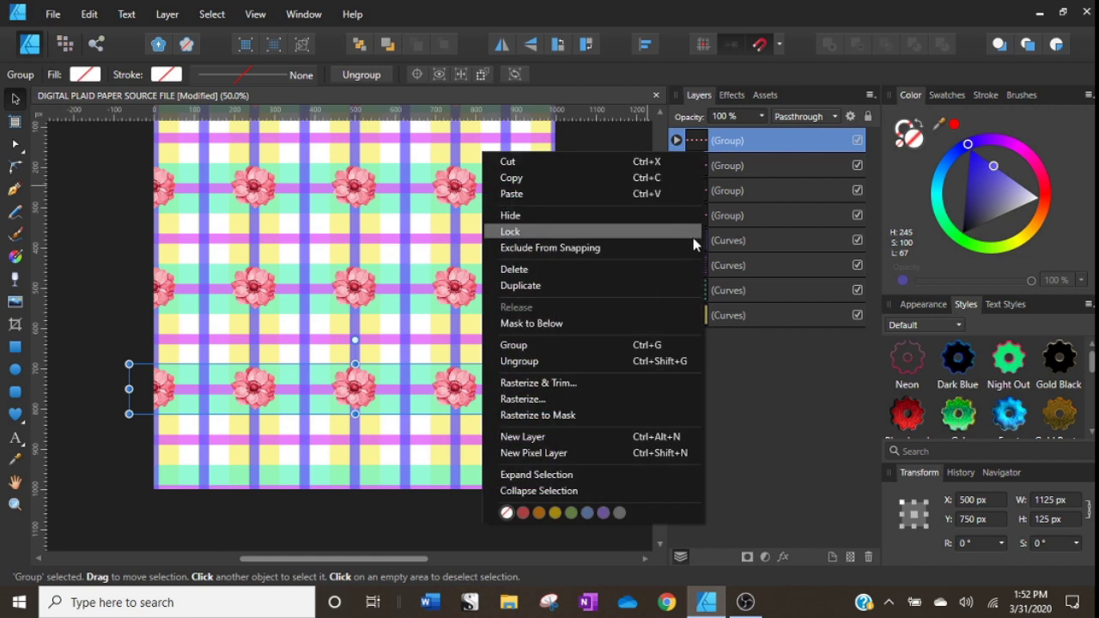
pyautogui.click(634, 290)
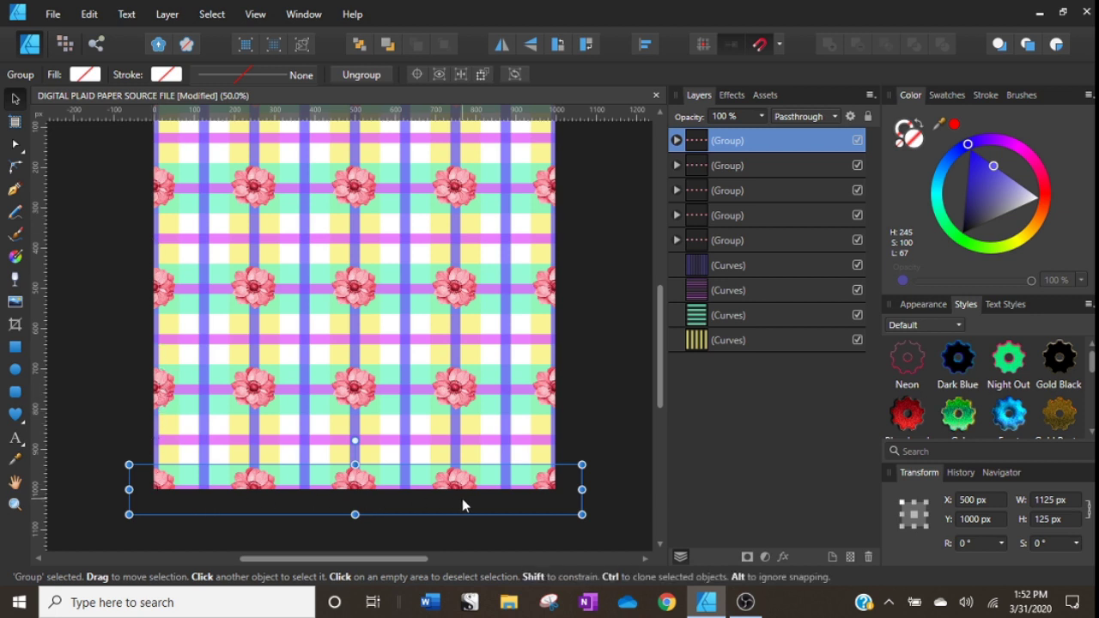
pyautogui.scroll(6, 453, 444)
pyautogui.scroll(-2, 396, 233)
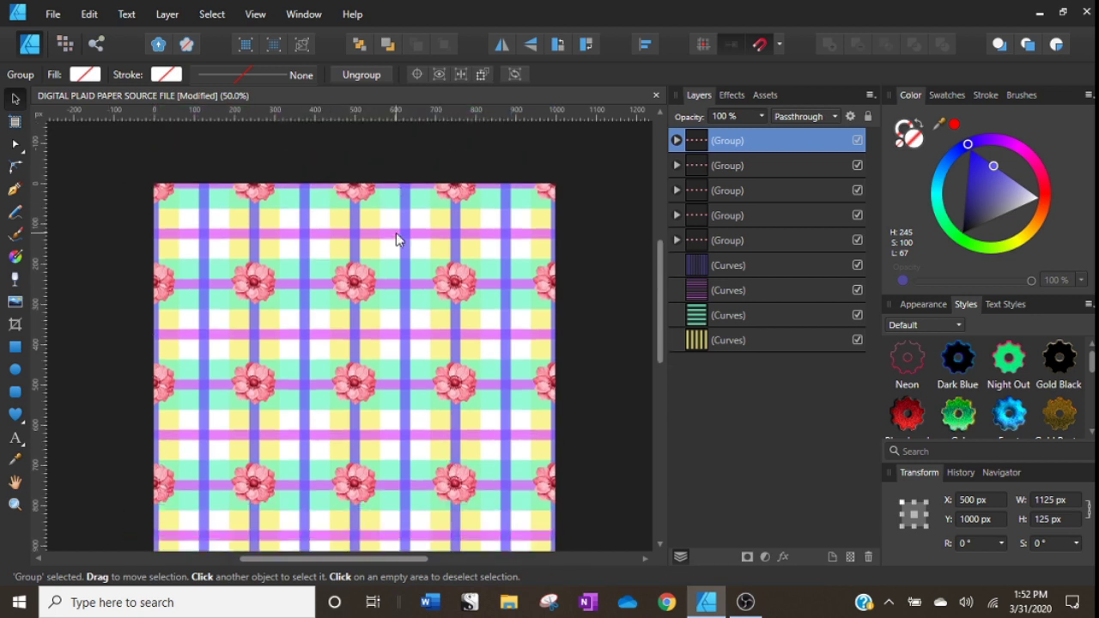
pyautogui.scroll(-3, 396, 233)
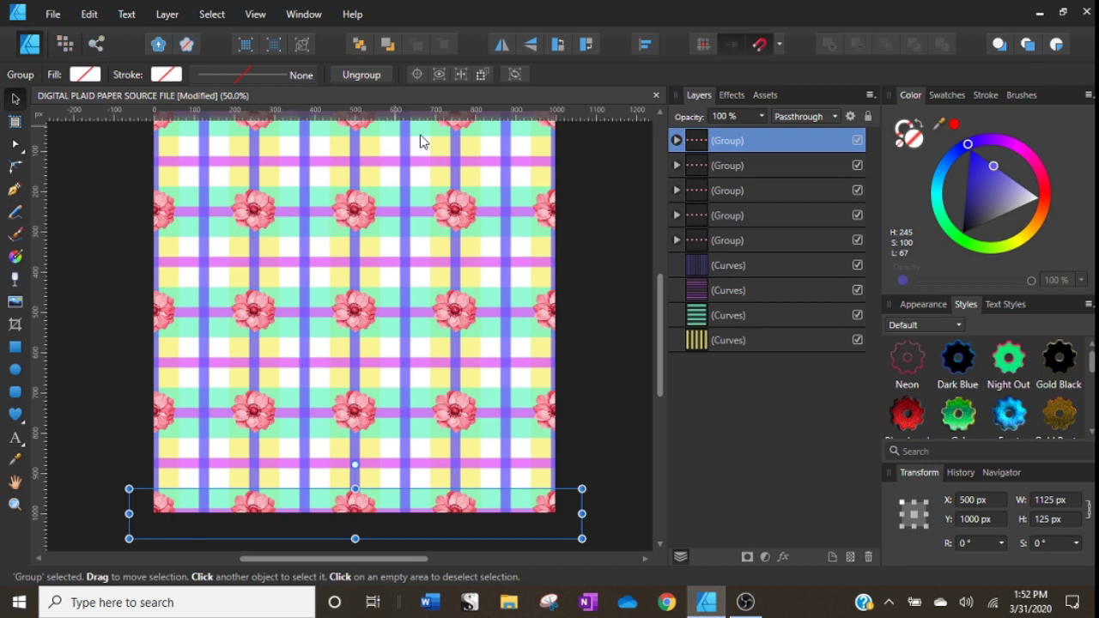
pyautogui.scroll(1, 625, 309)
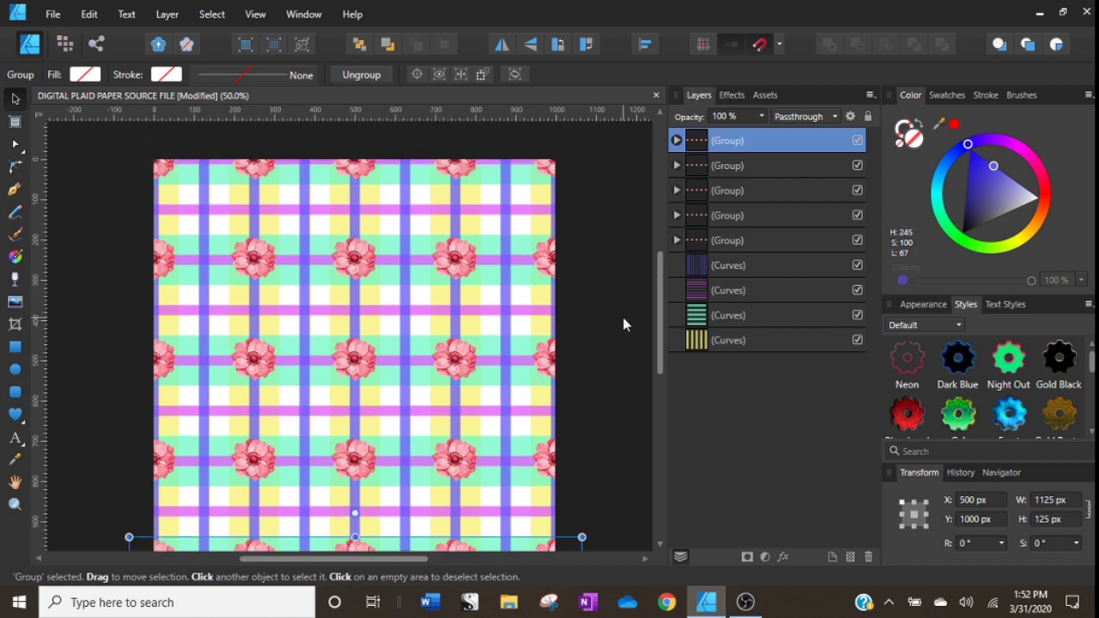
pyautogui.click(624, 324)
pyautogui.scroll(-1, 631, 299)
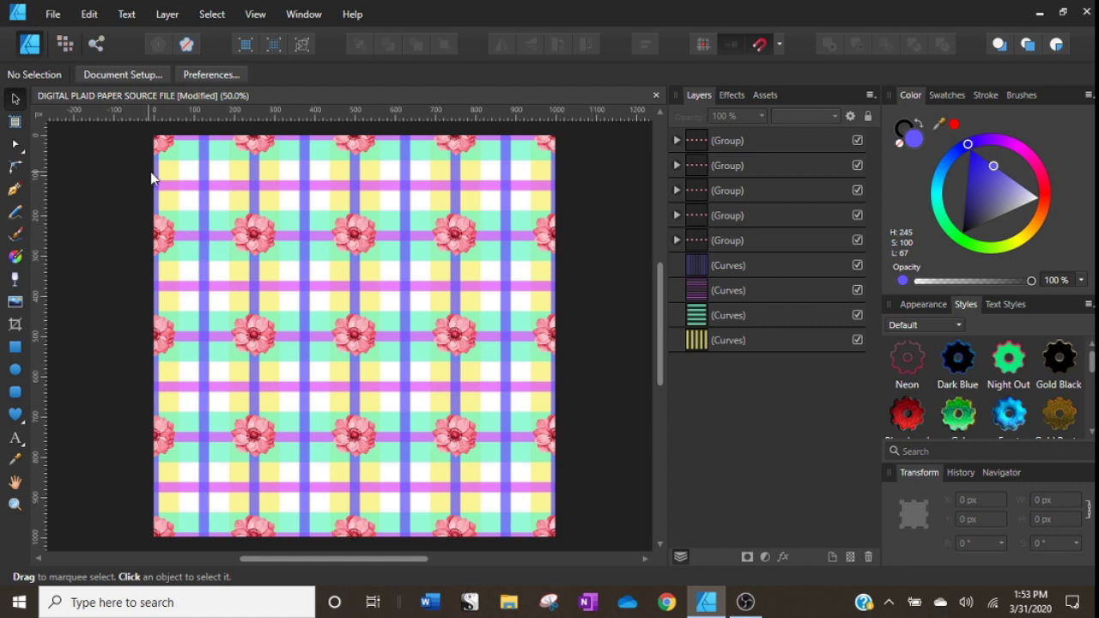
# Start placing an image and browse from the anemone folder to the BUGS folder inside GRAPHICS.
pyautogui.click(14, 307)
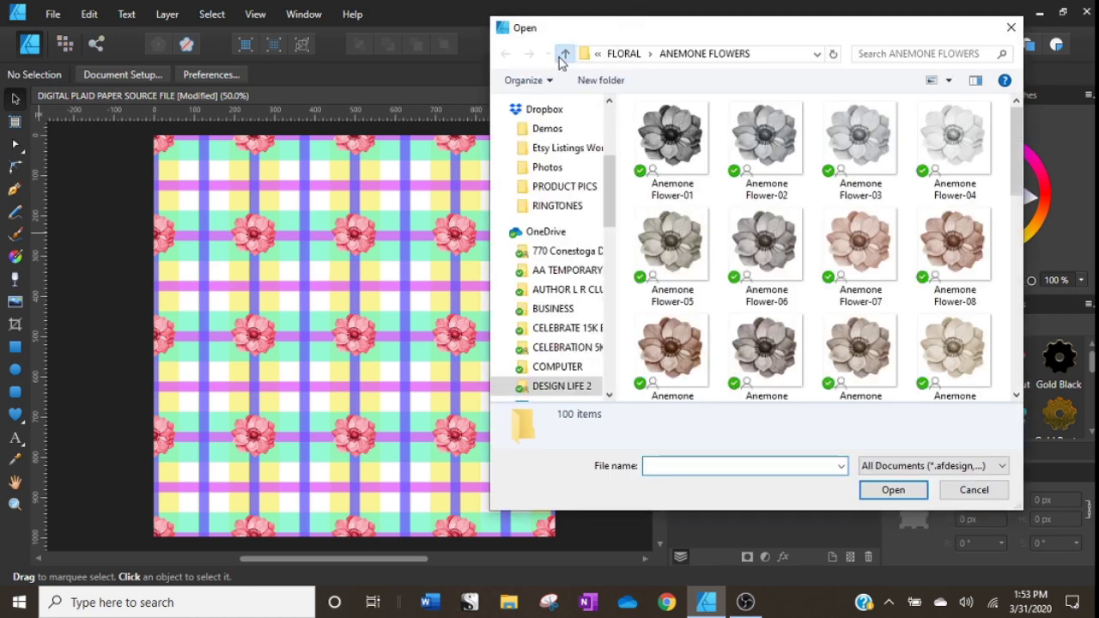
pyautogui.click(564, 55)
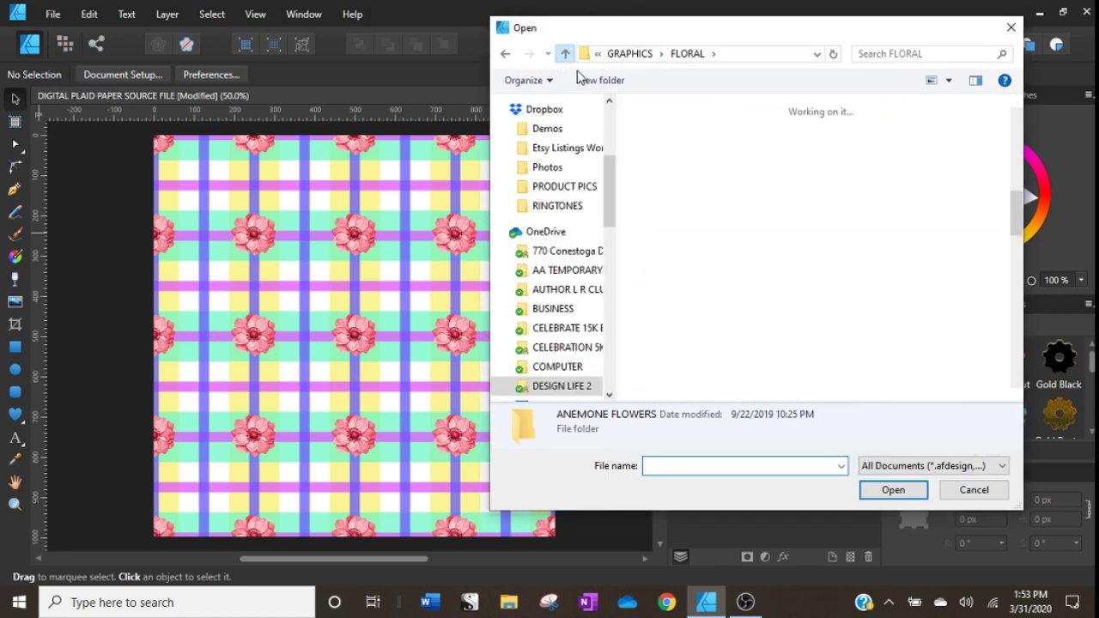
pyautogui.click(565, 53)
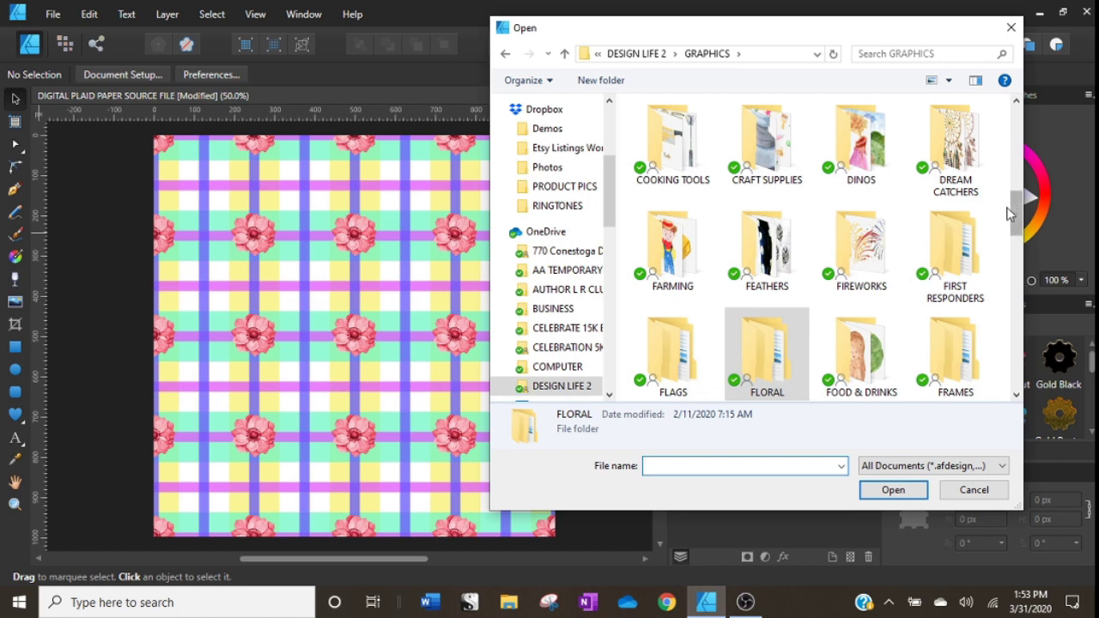
pyautogui.moveTo(1017, 225); pyautogui.dragTo(1018, 167)
pyautogui.click(893, 221)
pyautogui.doubleClick(893, 222)
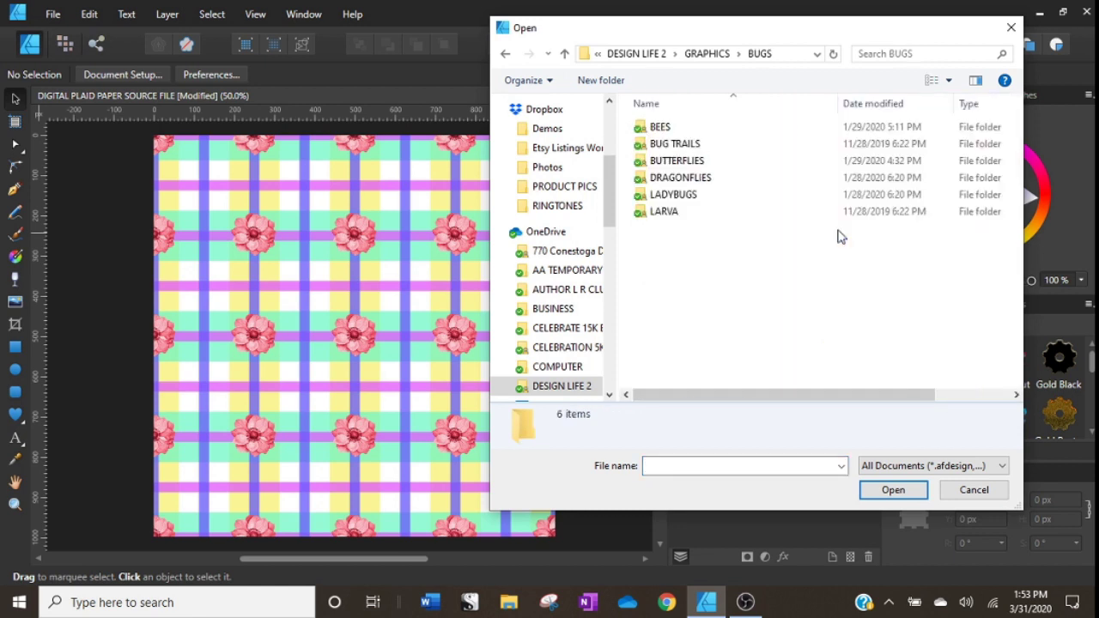
# Choose the Bee image from the BEES folder and place it about 100 px wide near the page's upper-left flowers.
pyautogui.click(661, 129)
pyautogui.doubleClick(663, 130)
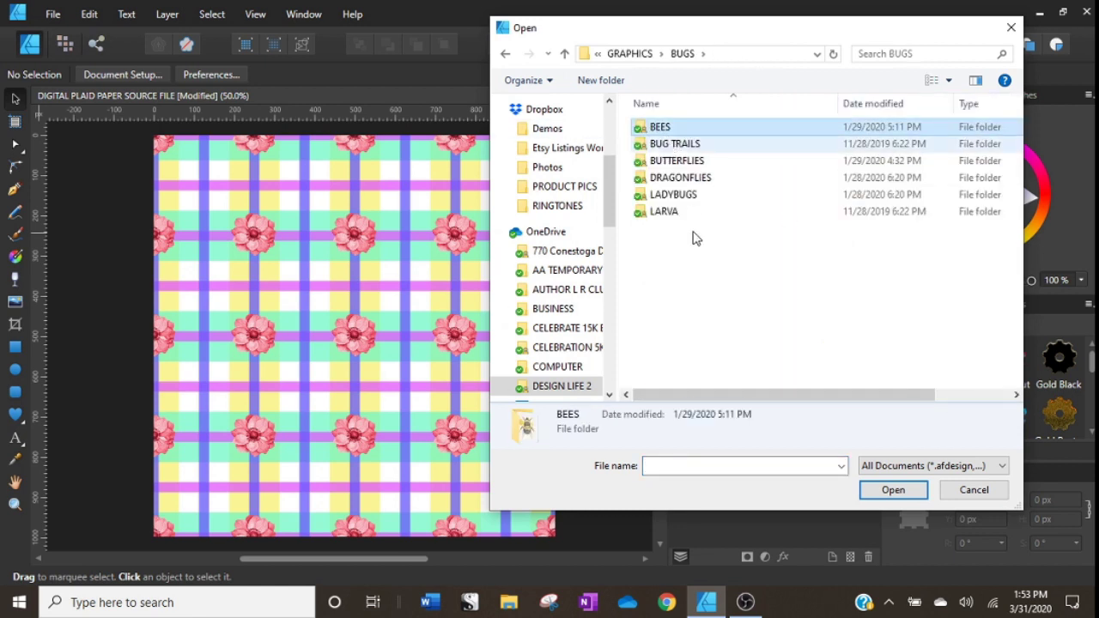
pyautogui.click(661, 125)
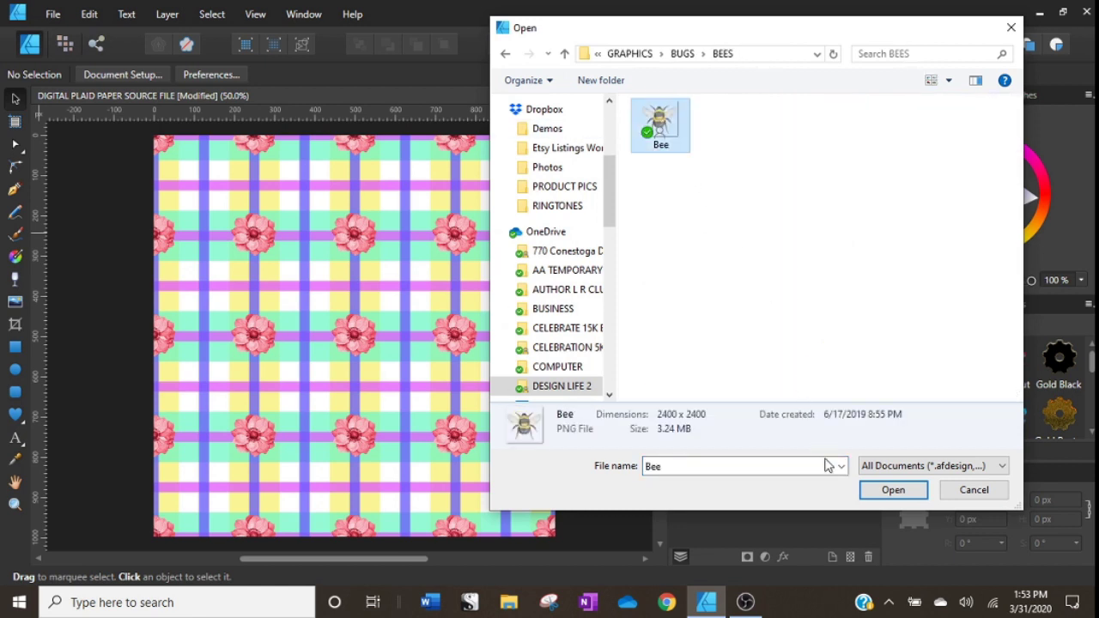
pyautogui.click(893, 489)
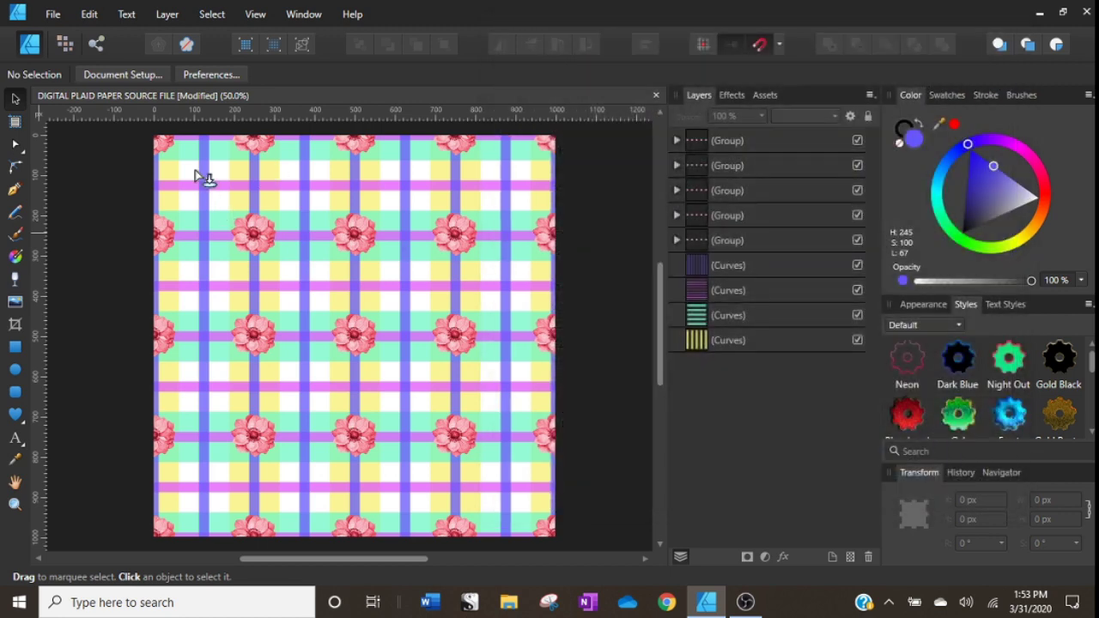
pyautogui.moveTo(195, 170); pyautogui.dragTo(233, 227)
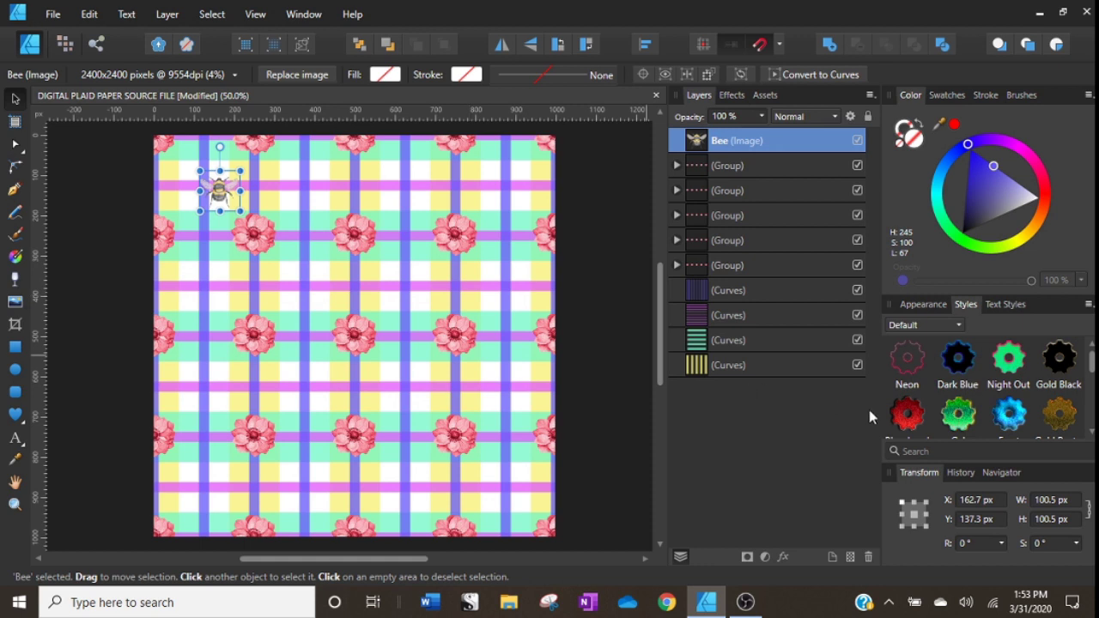
# Set the bee image's width to 125 px with its proportions kept.
pyautogui.click(1052, 500)
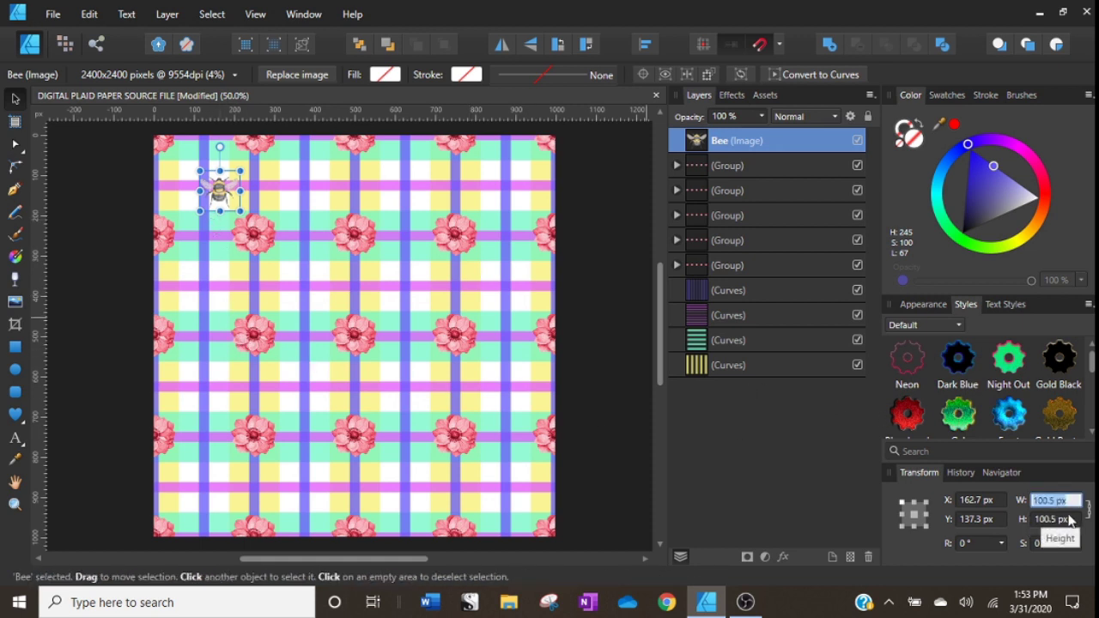
pyautogui.write('125')
pyautogui.press('Return')
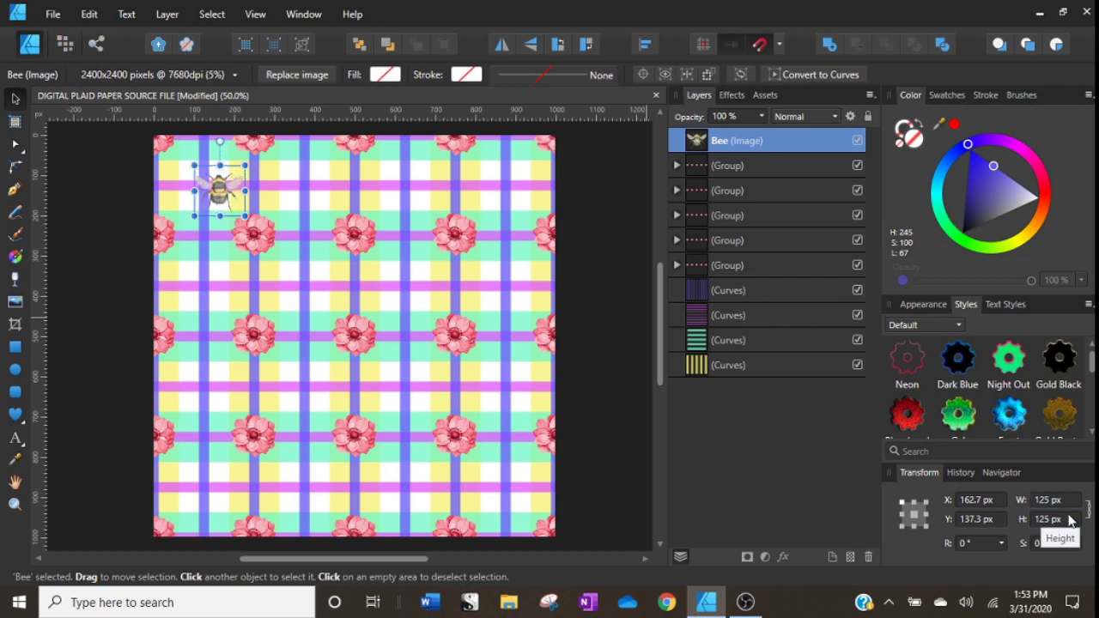
# Move the bee so that its centre snaps onto the page's top-left corner point.
pyautogui.scroll(2, 453, 368)
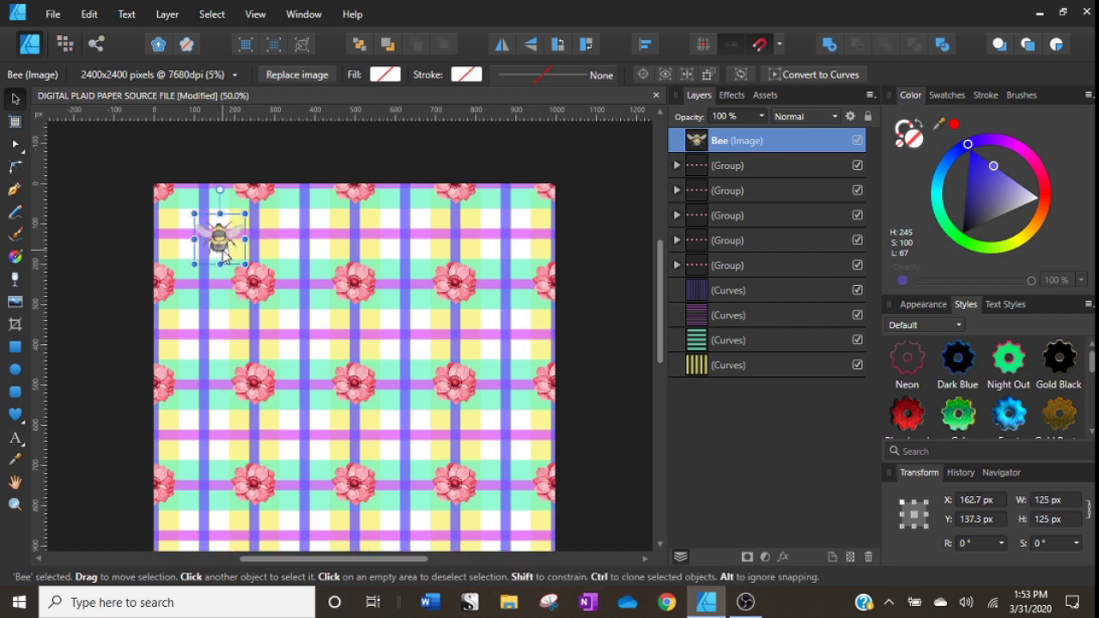
pyautogui.moveTo(227, 253); pyautogui.dragTo(158, 196)
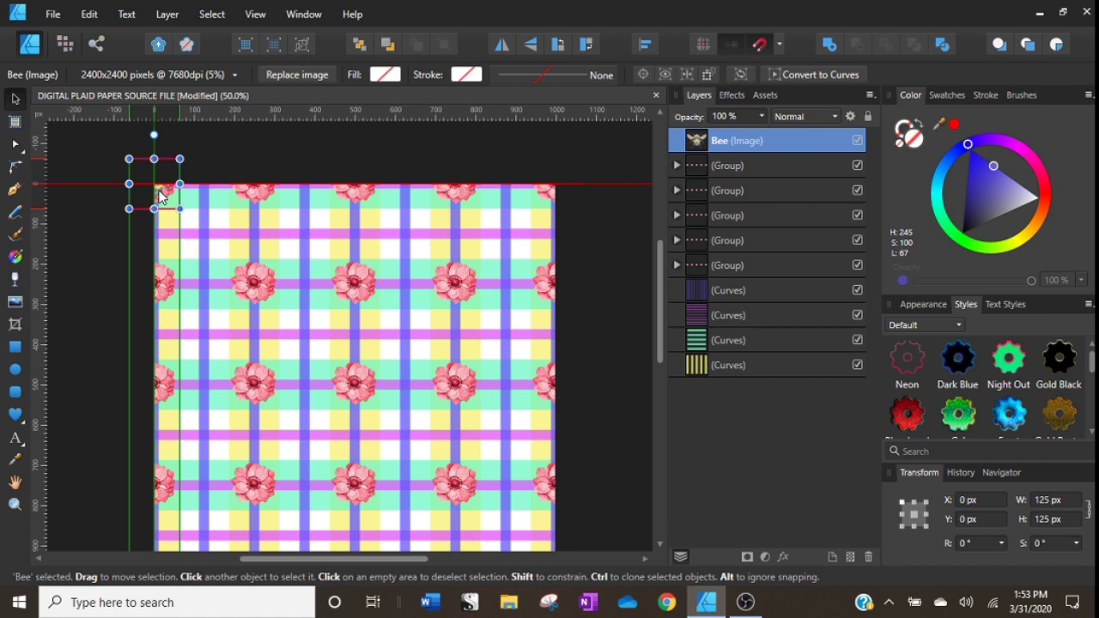
pyautogui.moveTo(159, 196); pyautogui.dragTo(159, 195)
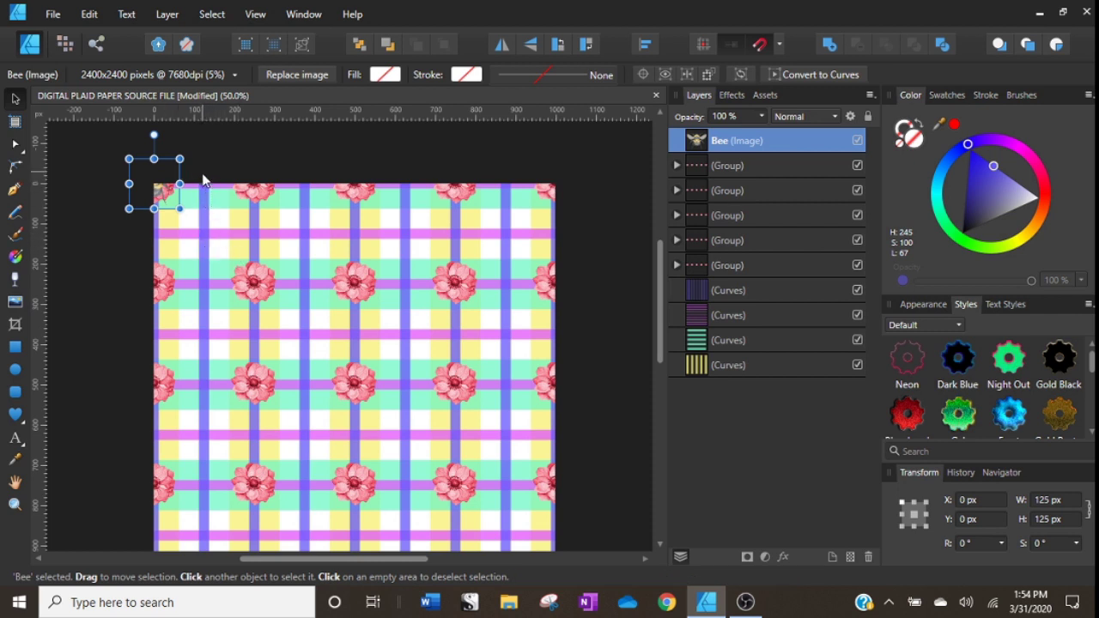
# Set the bee's X position to 125 px, midway between the first two flowers on the top edge.
pyautogui.click(981, 501)
pyautogui.write('-1')
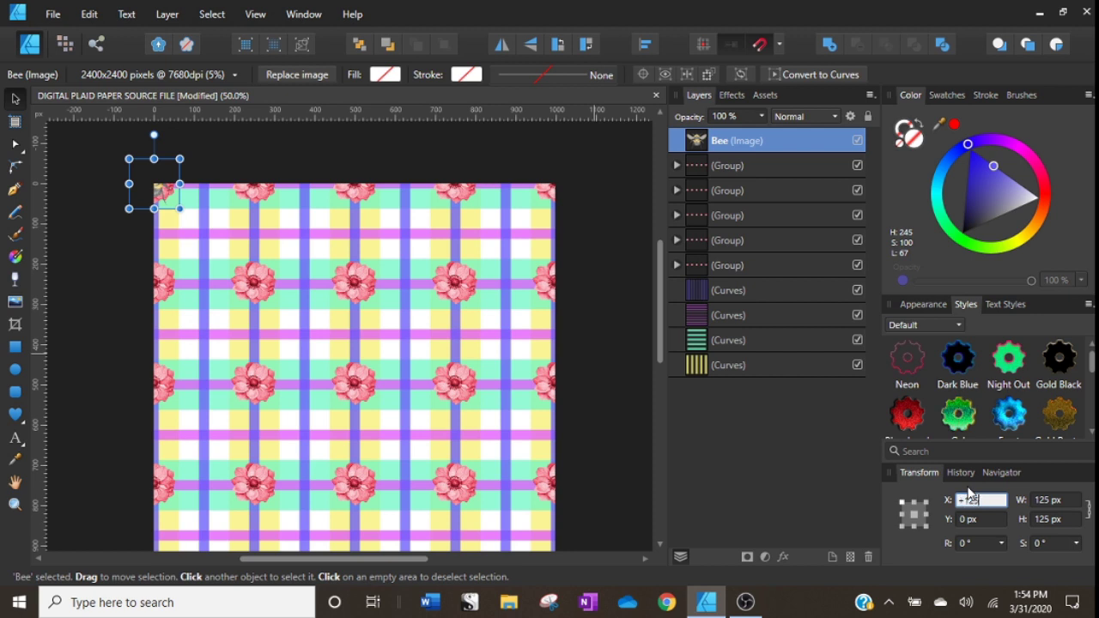
pyautogui.write('25')
pyautogui.press('Return')
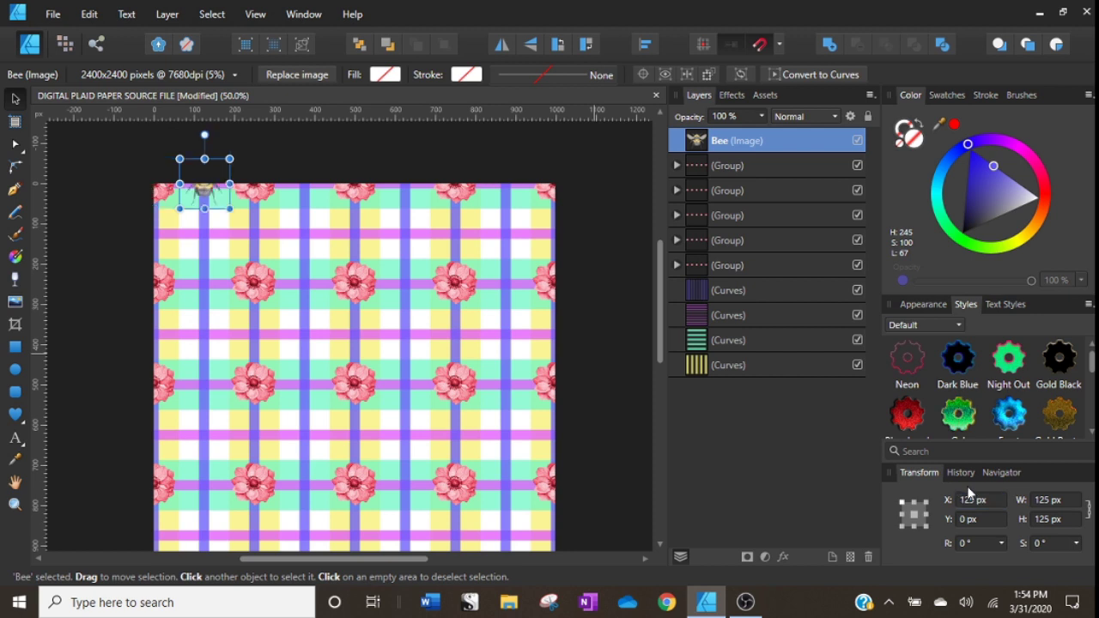
# Duplicate the bee and add 250 px to the copy's X position, placing it at 375 px on the top edge.
pyautogui.rightClick(754, 147)
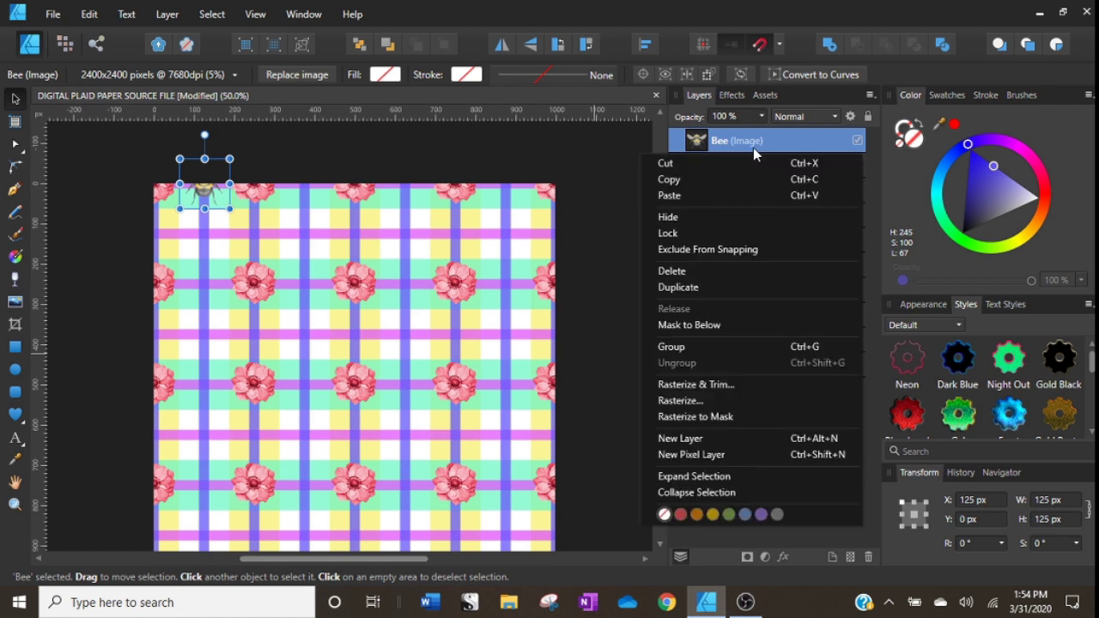
pyautogui.click(710, 288)
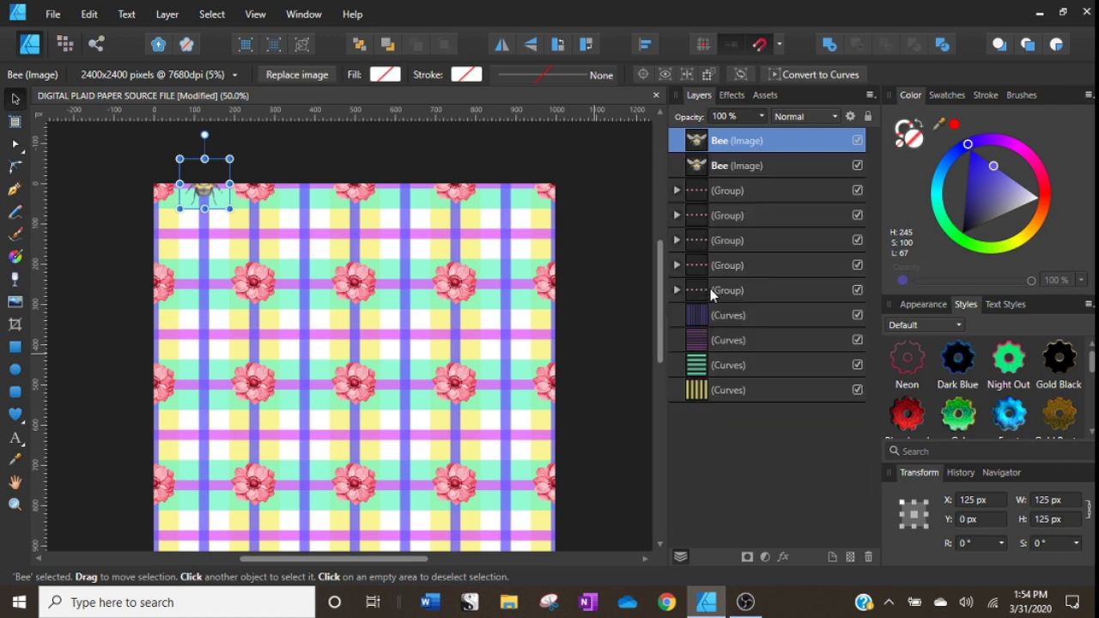
pyautogui.click(987, 500)
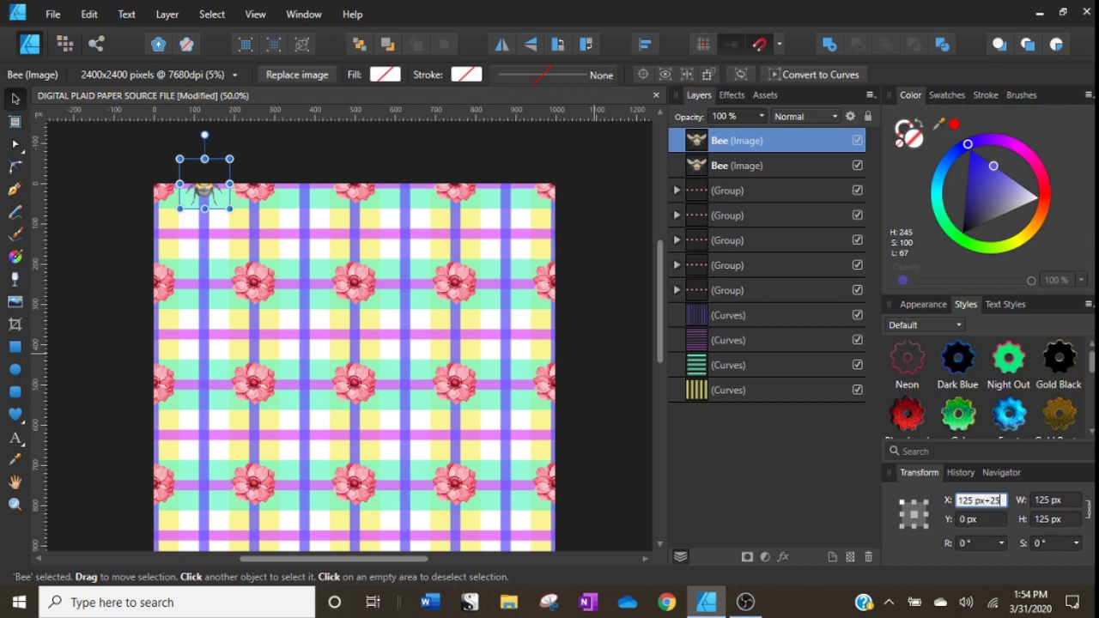
pyautogui.press('Return')
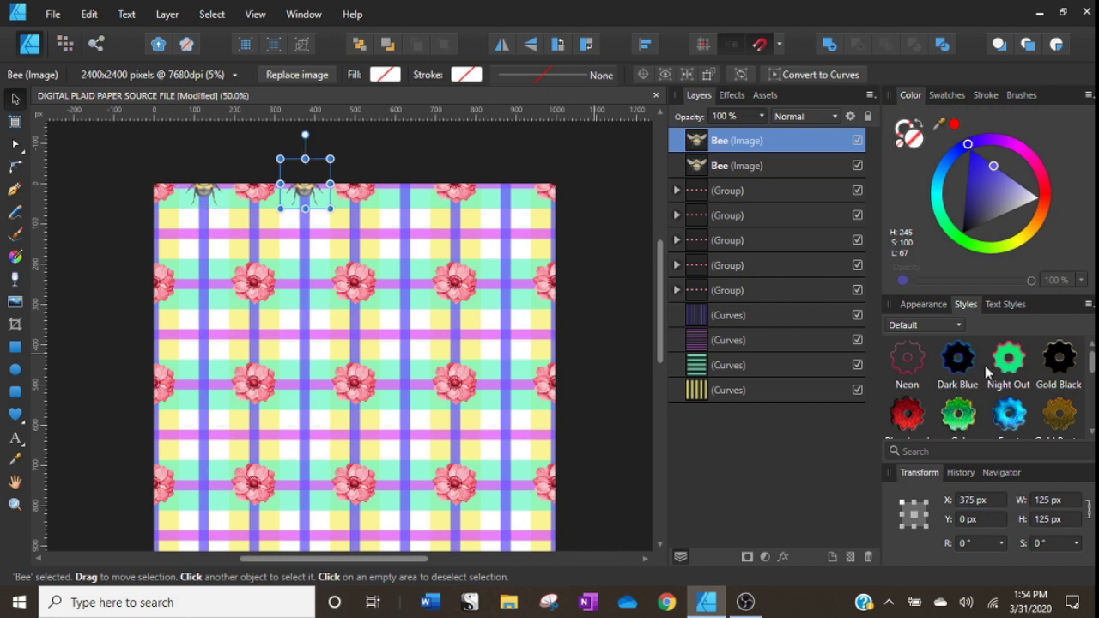
# Duplicate the bee twice more at the same 250 px spacing, with copies at X 625 px and 875 px.
pyautogui.rightClick(706, 150)
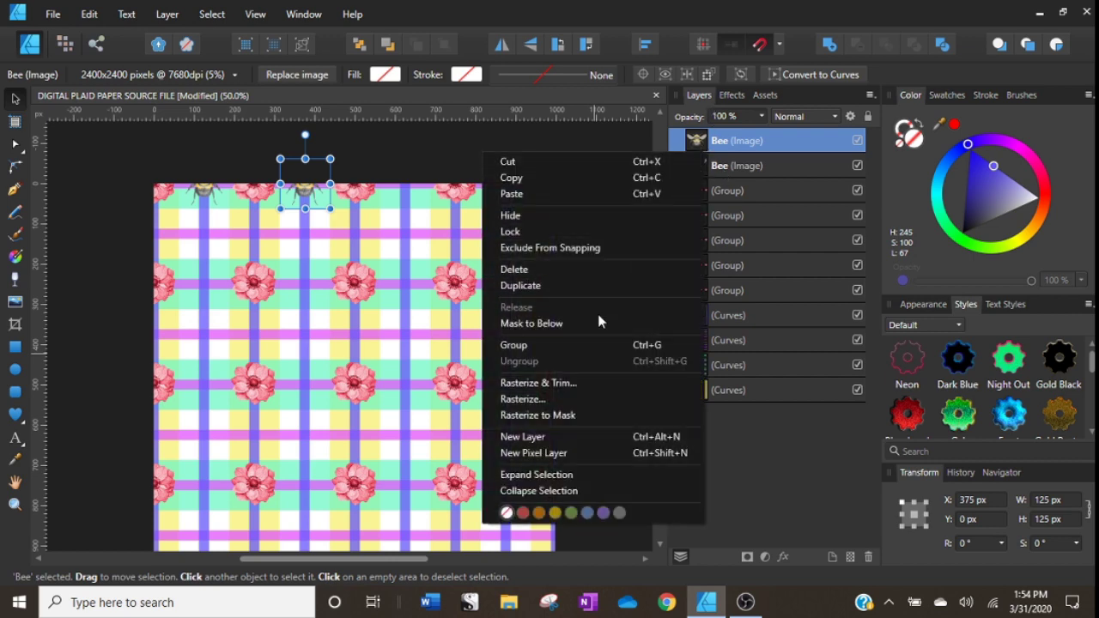
pyautogui.click(525, 285)
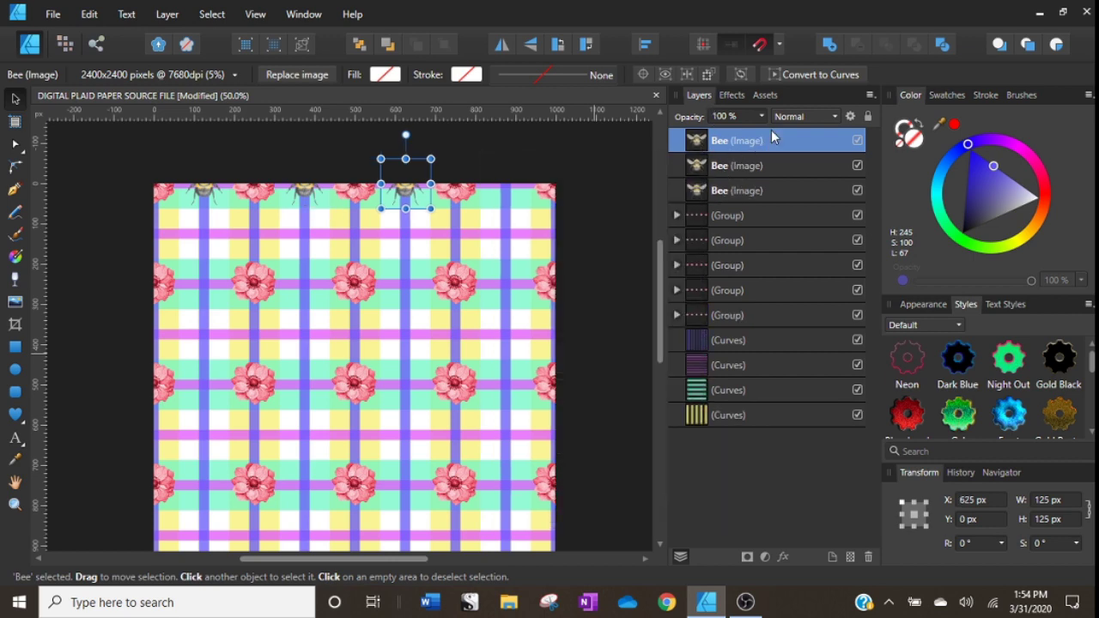
pyautogui.rightClick(770, 140)
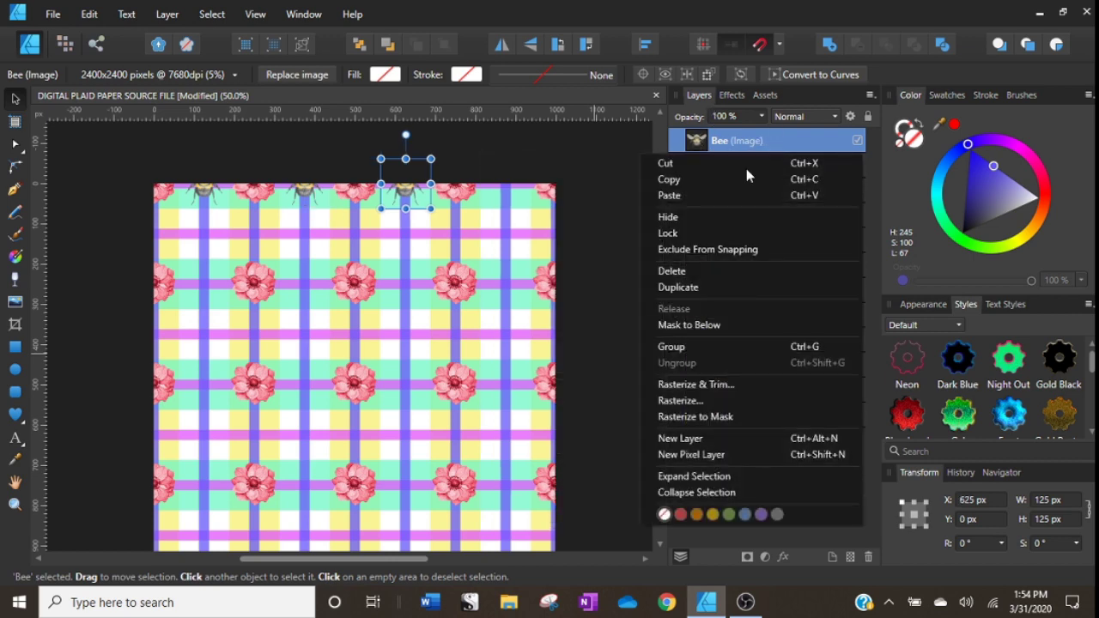
pyautogui.click(709, 287)
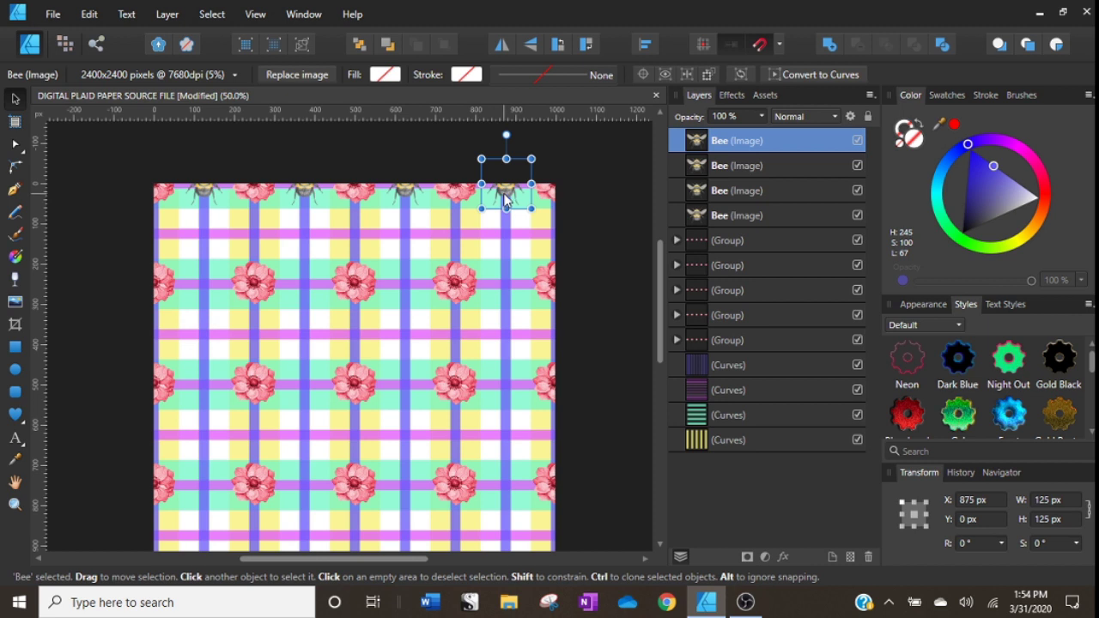
# Flip the second and fourth bees on the top edge vertically.
pyautogui.click(308, 195)
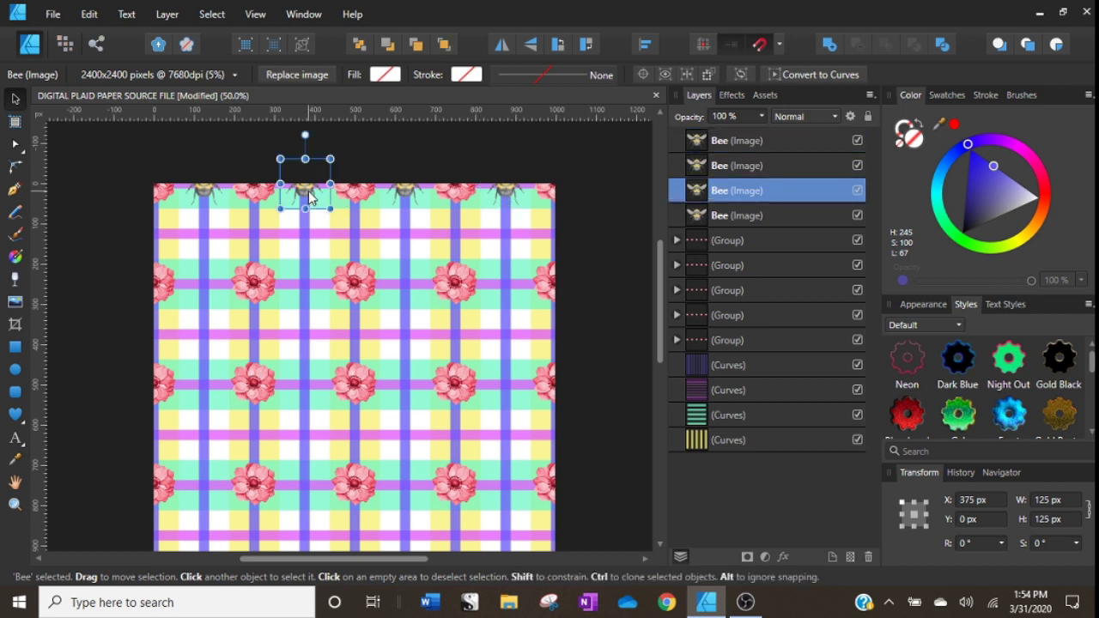
pyautogui.click(532, 50)
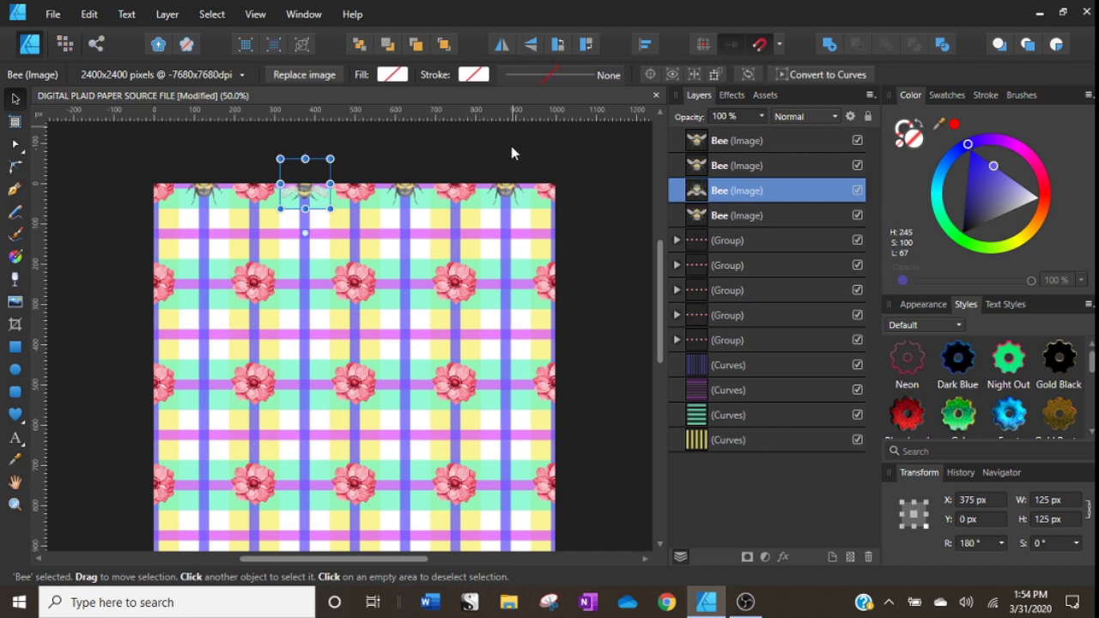
pyautogui.click(508, 189)
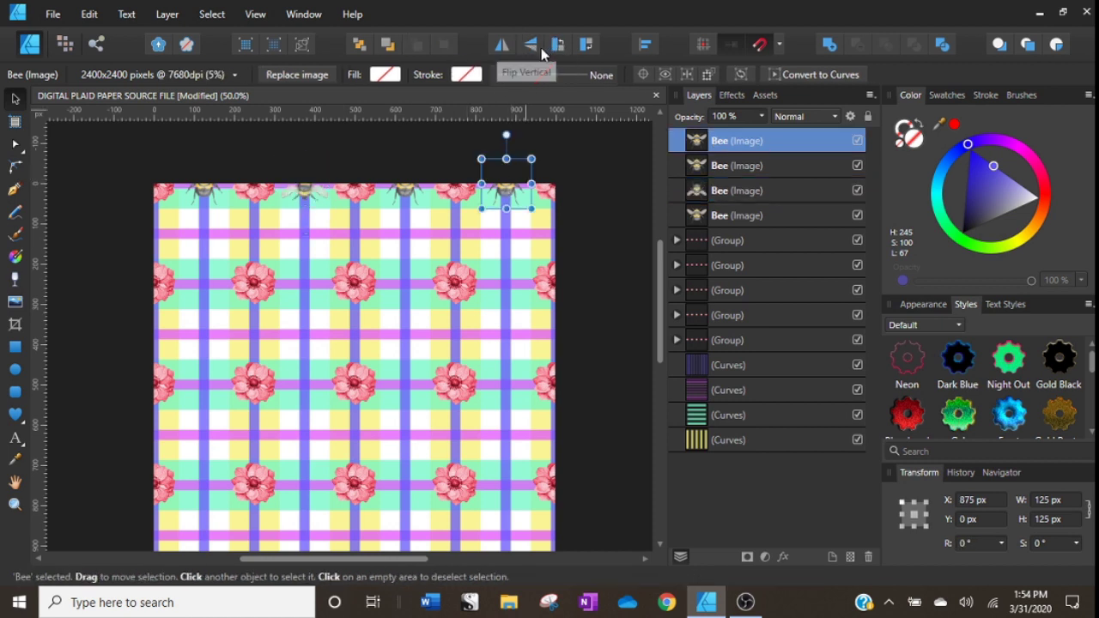
pyautogui.click(537, 47)
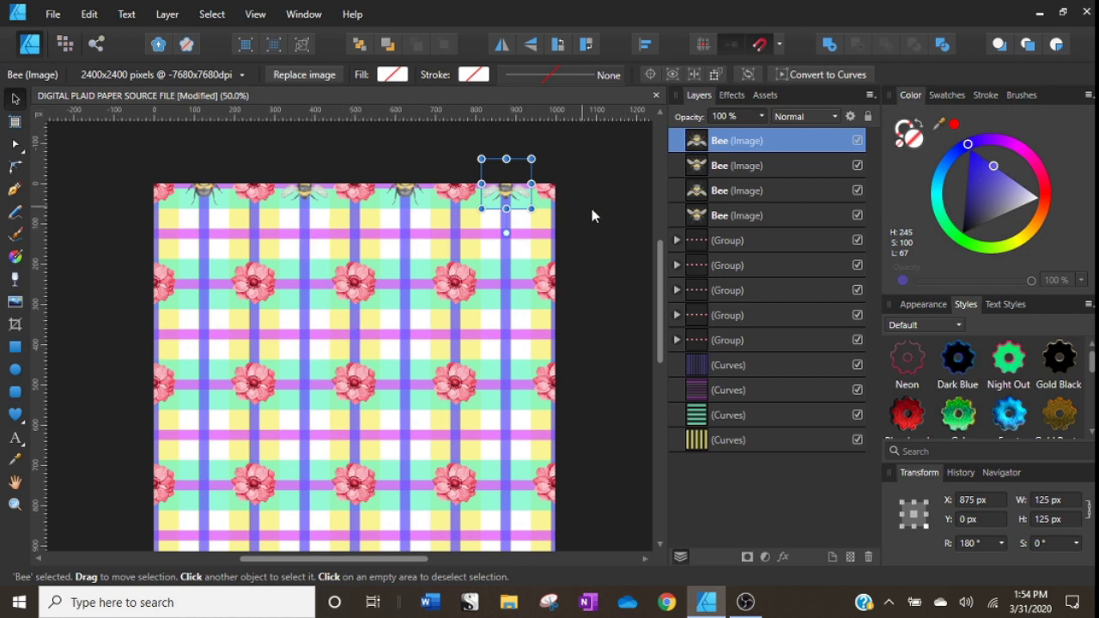
# Group the four bees of the top row.
pyautogui.keyDown('shift'); pyautogui.click(697, 216); pyautogui.keyUp('shift')
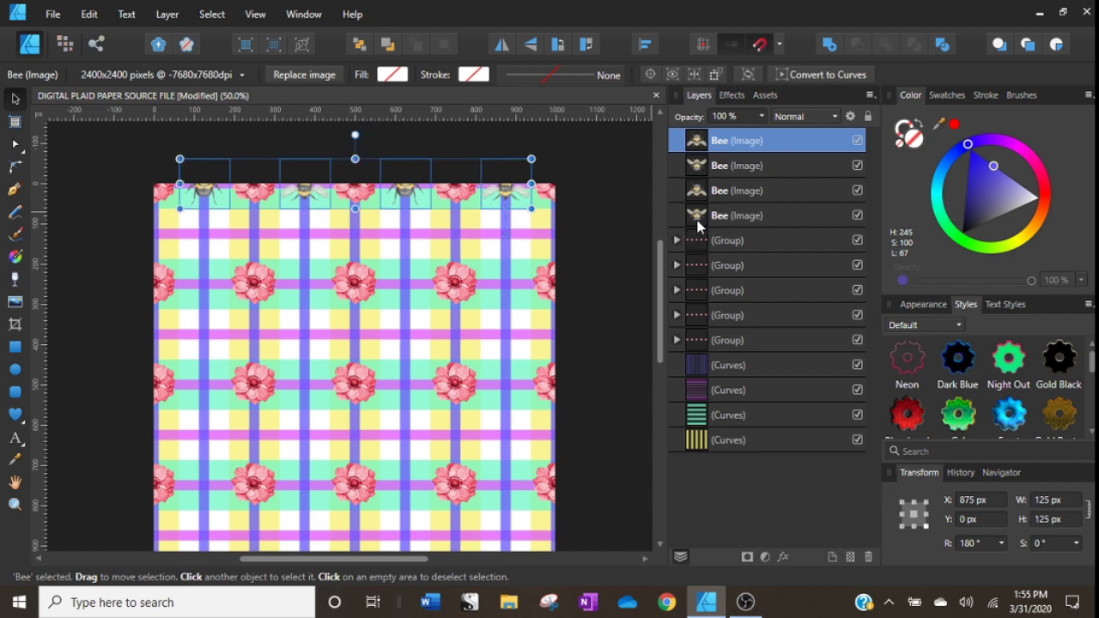
pyautogui.rightClick(720, 144)
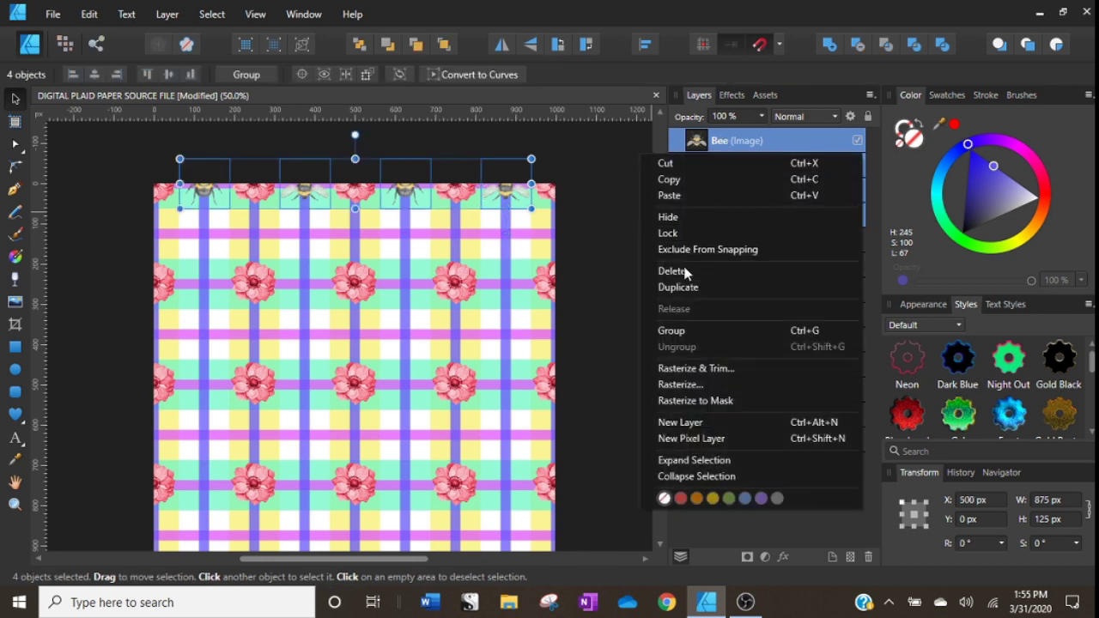
pyautogui.click(682, 332)
# Duplicate the bee row group and add 500 px to the copy's Y position, placing it on the middle flower row.
pyautogui.rightClick(759, 146)
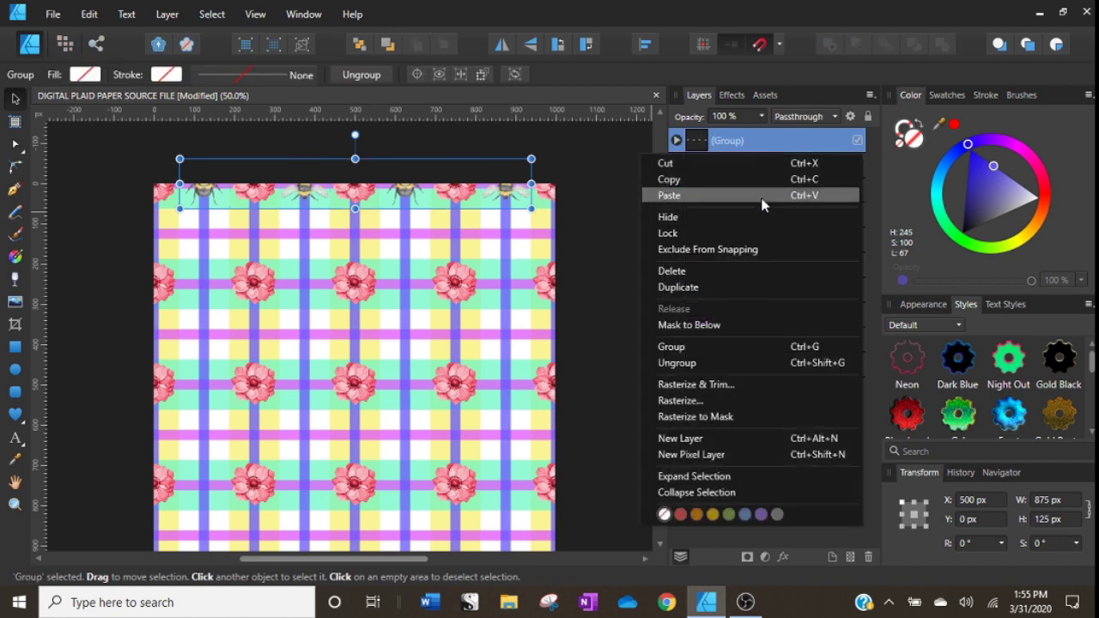
pyautogui.click(687, 288)
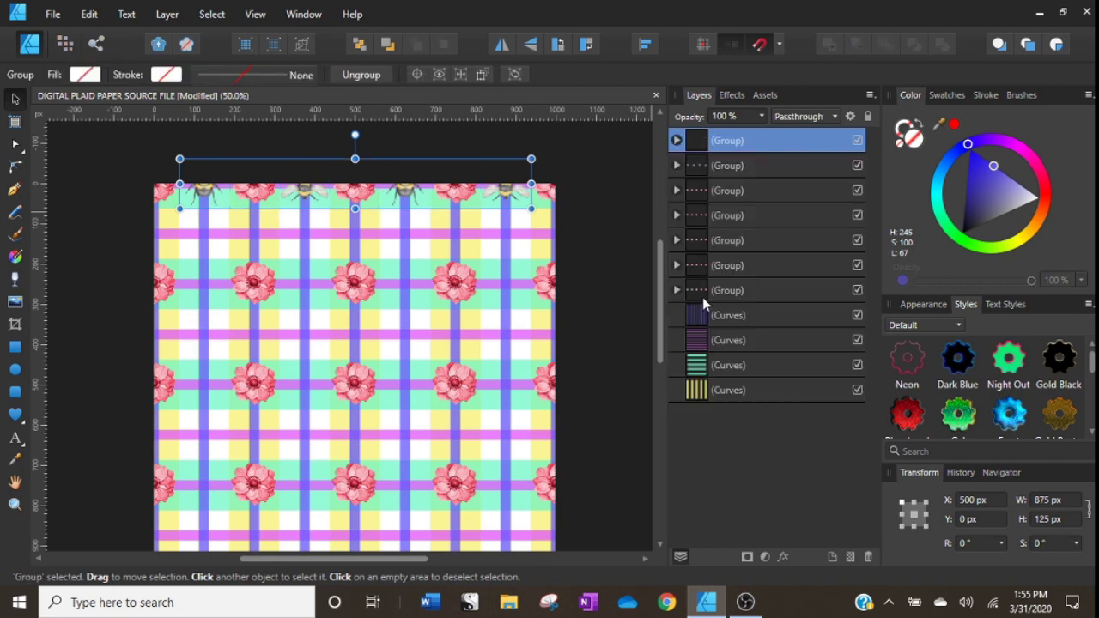
pyautogui.click(990, 502)
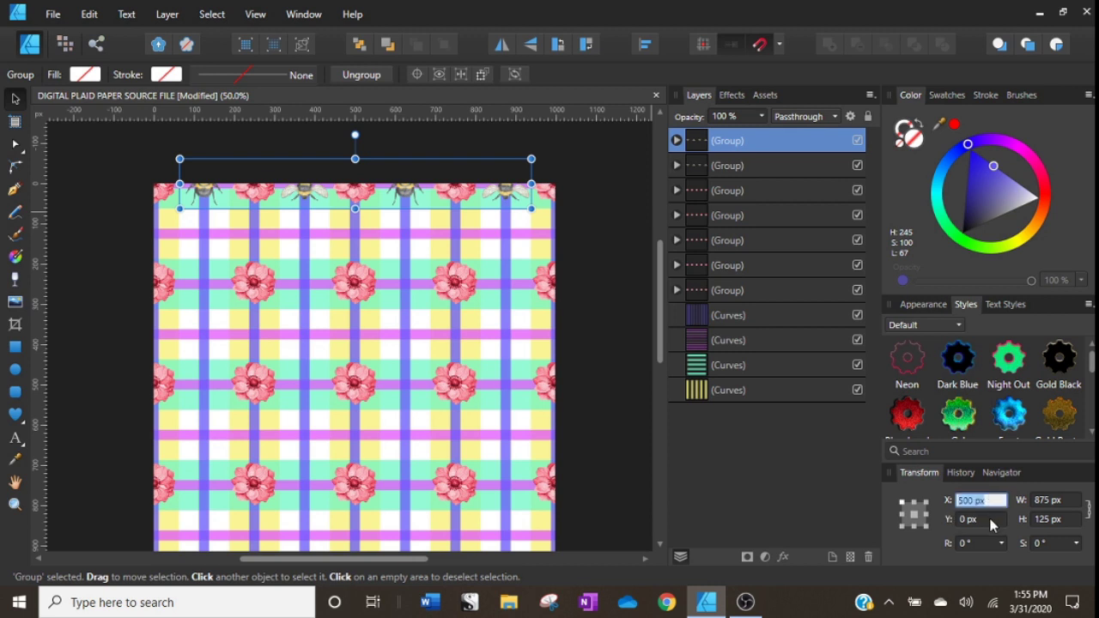
pyautogui.click(993, 519)
pyautogui.click(992, 519)
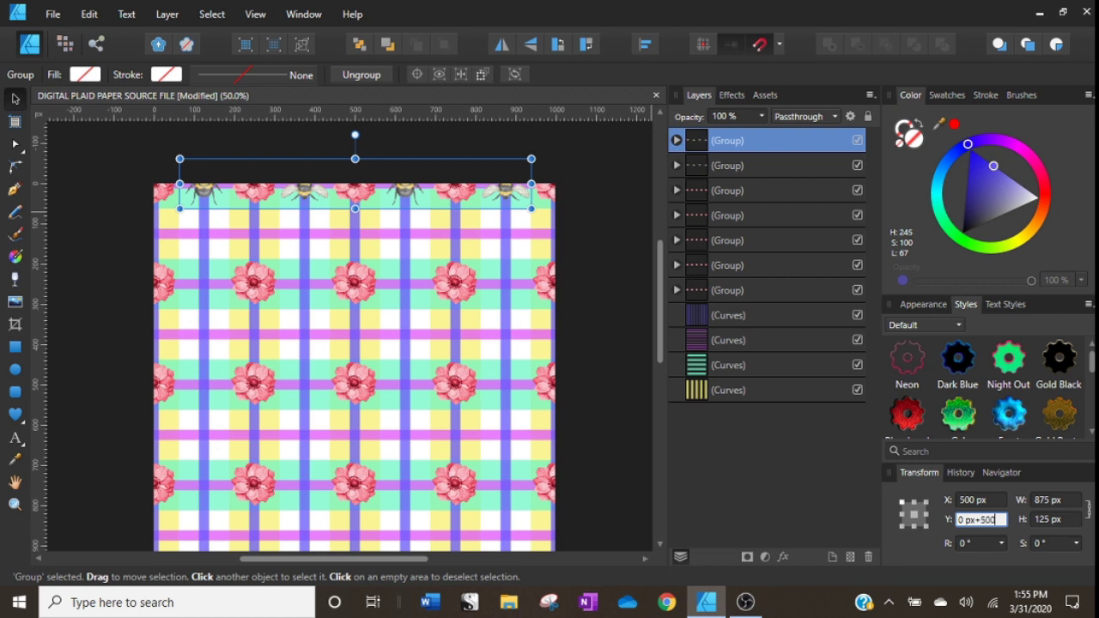
pyautogui.press('Return')
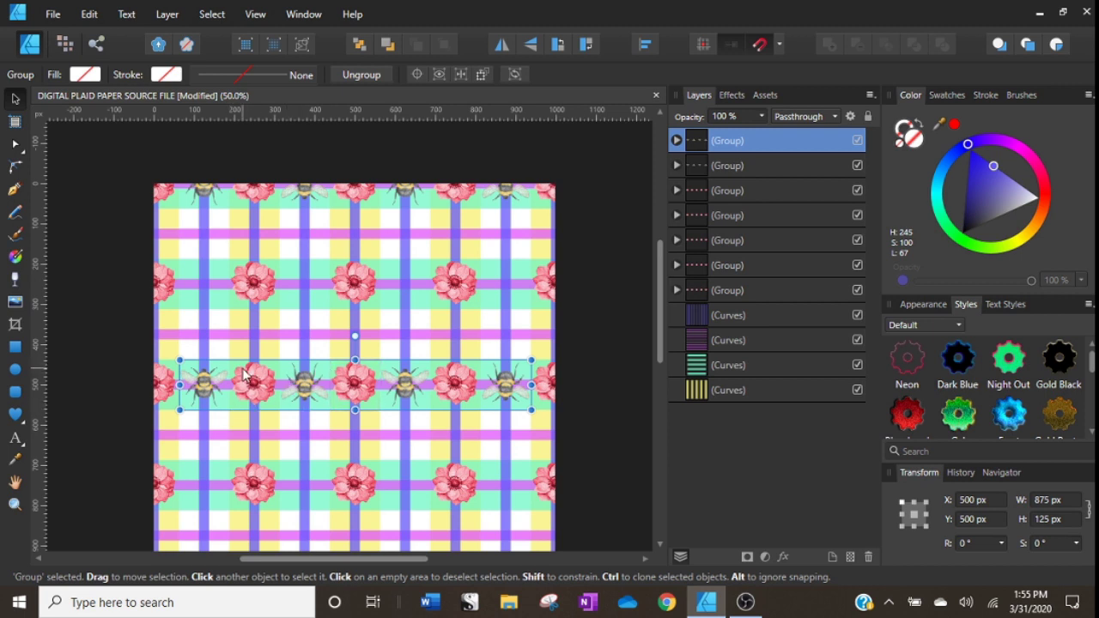
# Duplicate the middle bee row at the same 500 px spacing, placing the copy at Y 1000 px on the page's bottom edge.
pyautogui.scroll(-3, 247, 376)
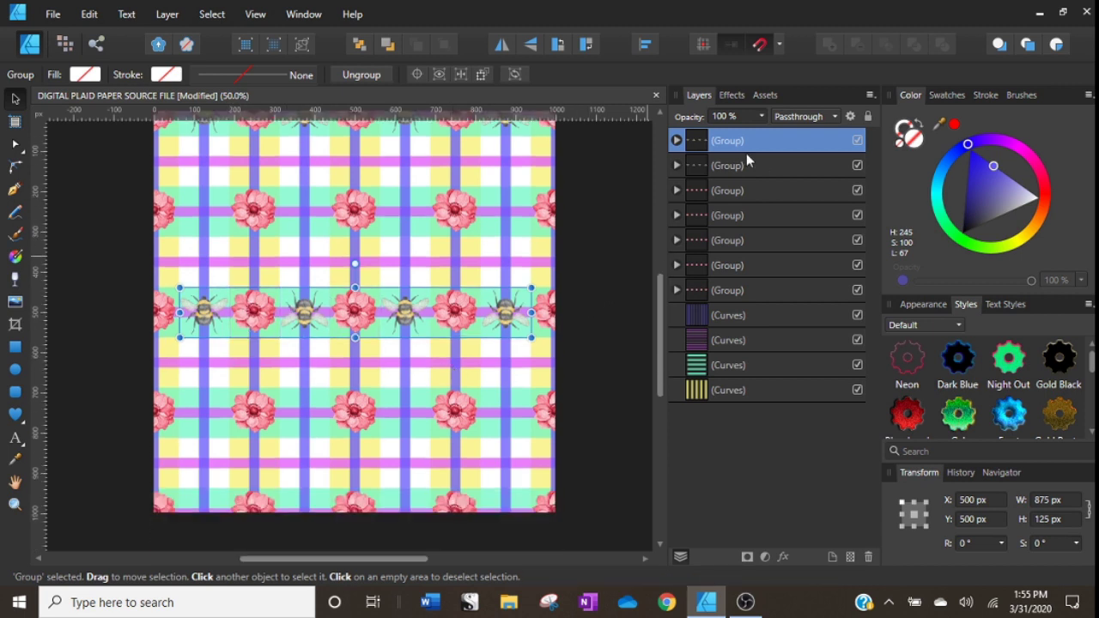
pyautogui.click(1001, 500)
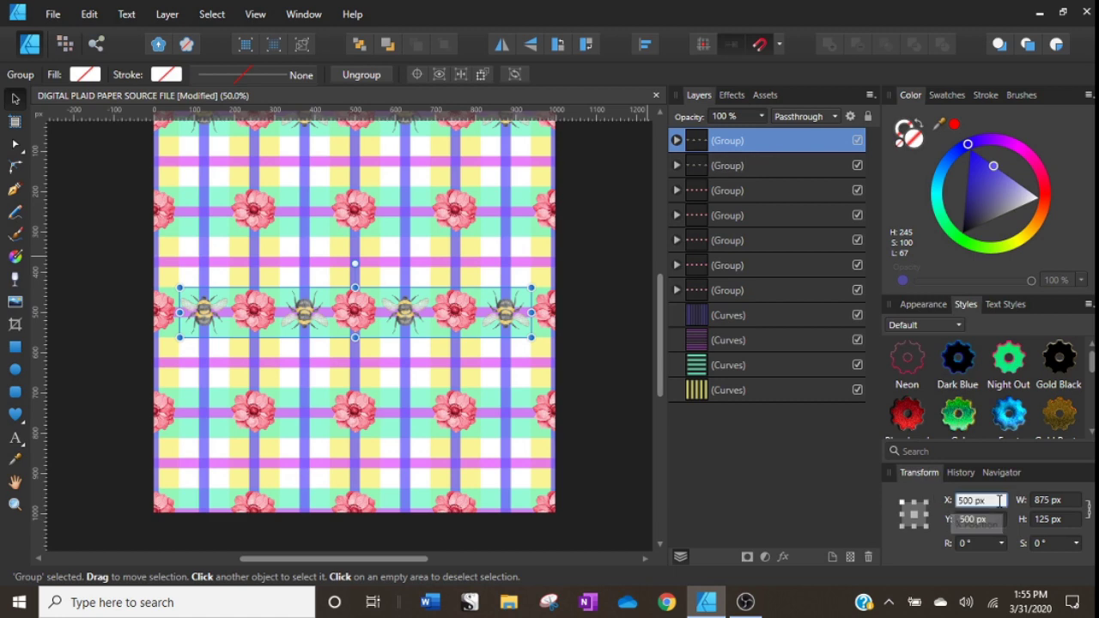
pyautogui.rightClick(696, 140)
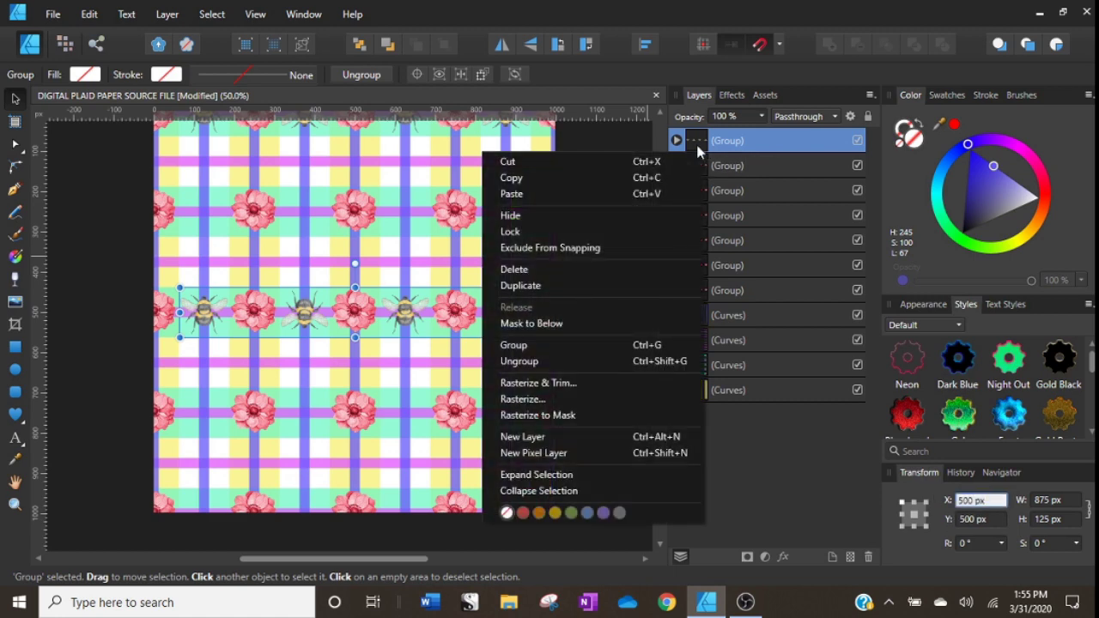
pyautogui.click(558, 291)
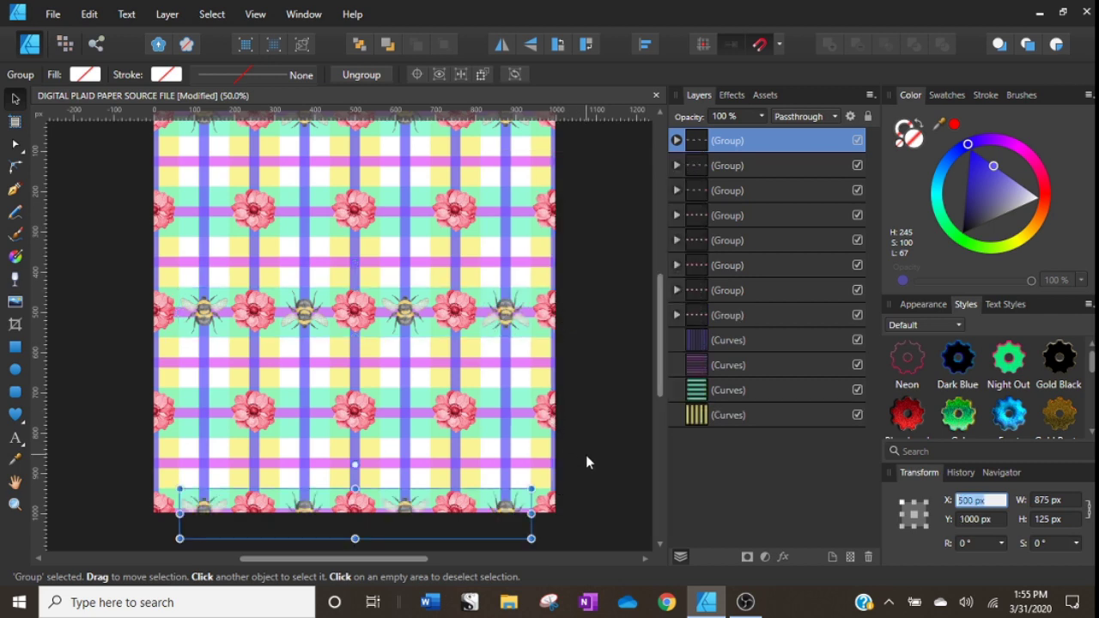
pyautogui.scroll(4, 568, 449)
pyautogui.scroll(-5, 568, 448)
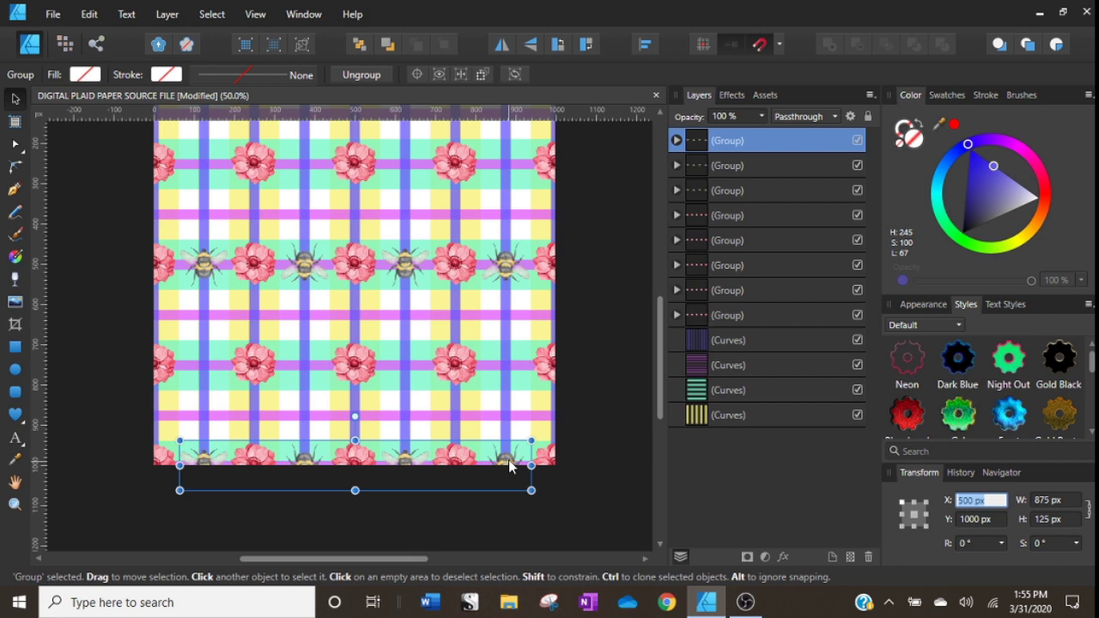
pyautogui.scroll(3, 527, 344)
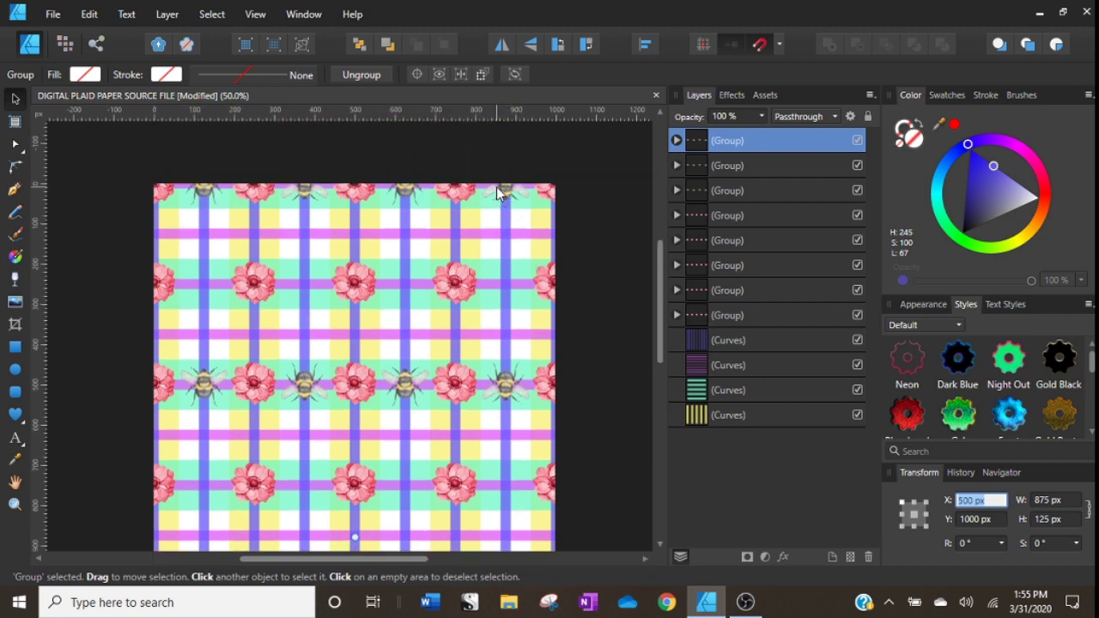
# Flip the middle bee row group vertically and deselect it.
pyautogui.click(293, 391)
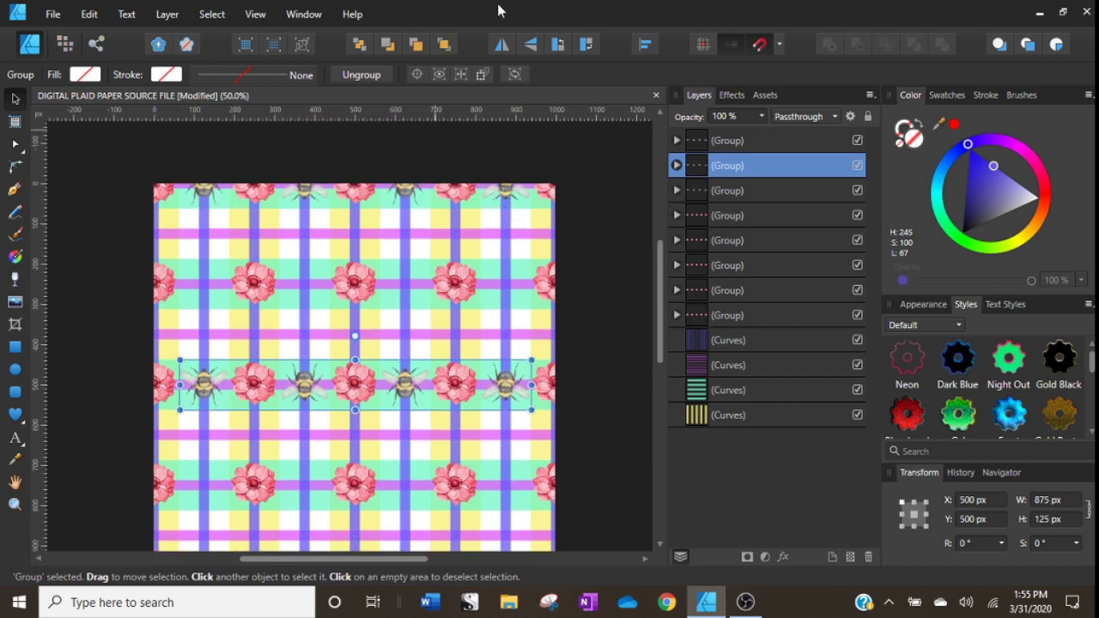
pyautogui.click(533, 45)
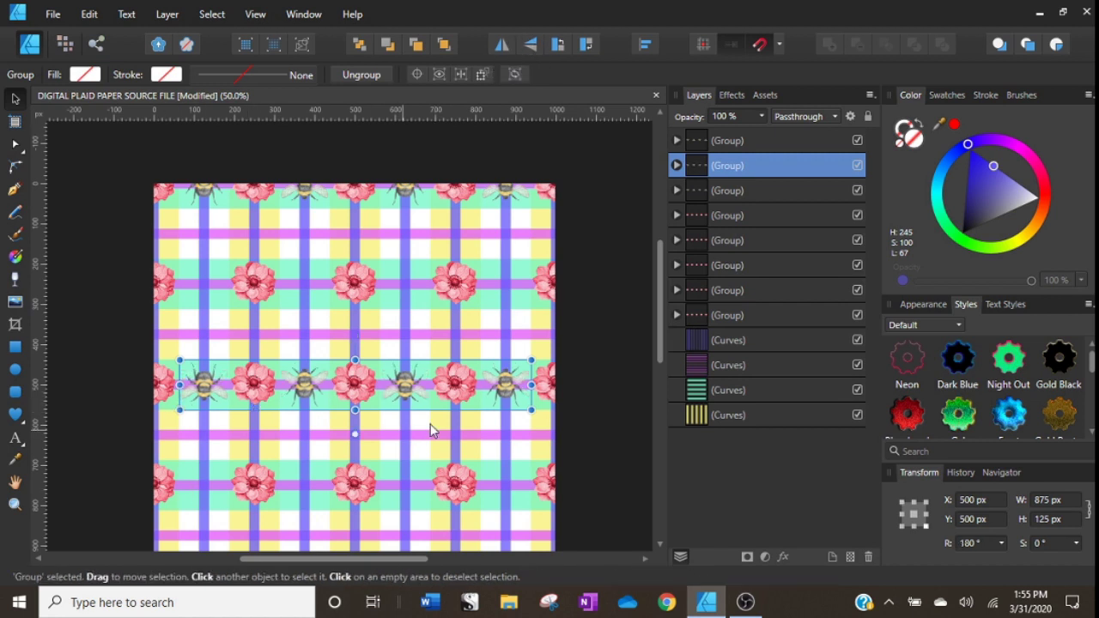
pyautogui.click(72, 203)
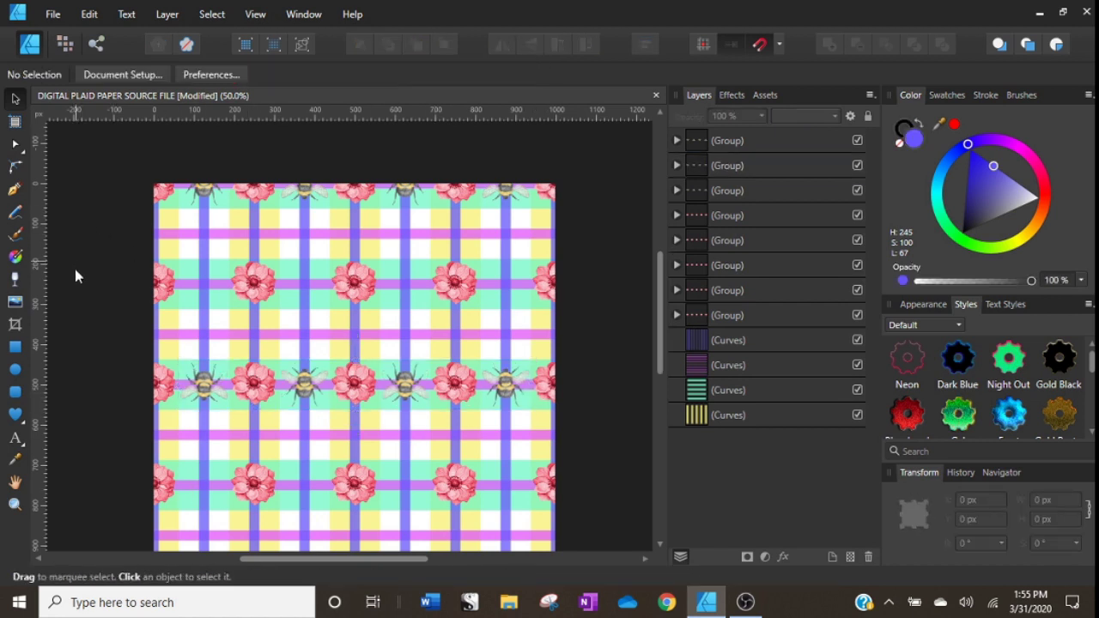
# Choose the Ladybug-4 image from the LADYBUGS folder and place it about 75 px wide between the first two flower rows near the page's upper-left corner.
pyautogui.scroll(-3, 75, 270)
pyautogui.scroll(2, 97, 368)
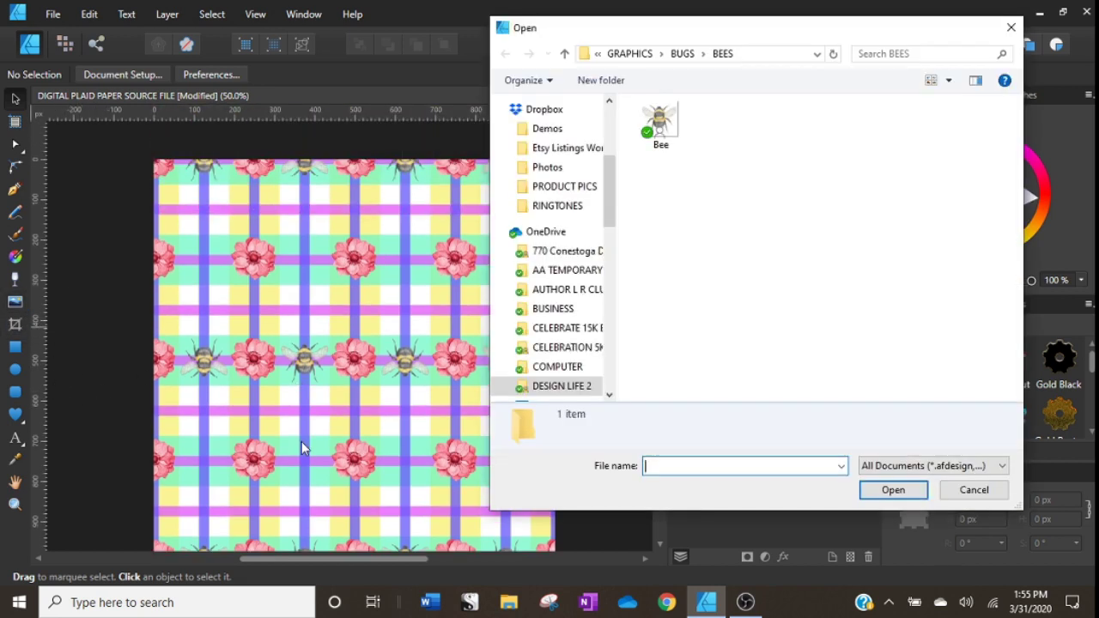
pyautogui.click(564, 53)
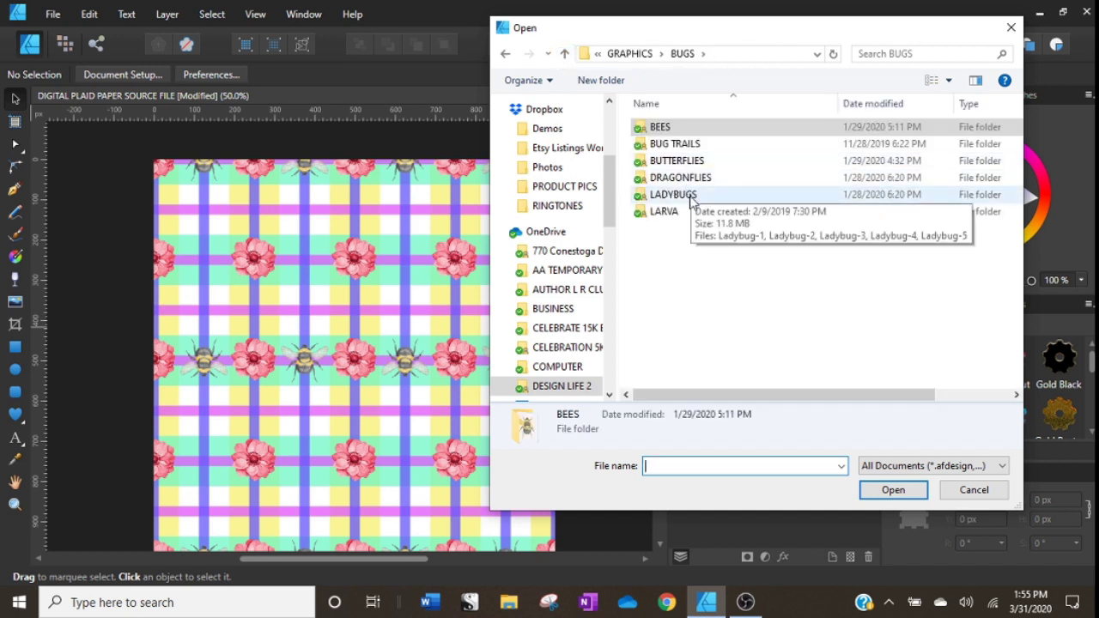
pyautogui.doubleClick(678, 195)
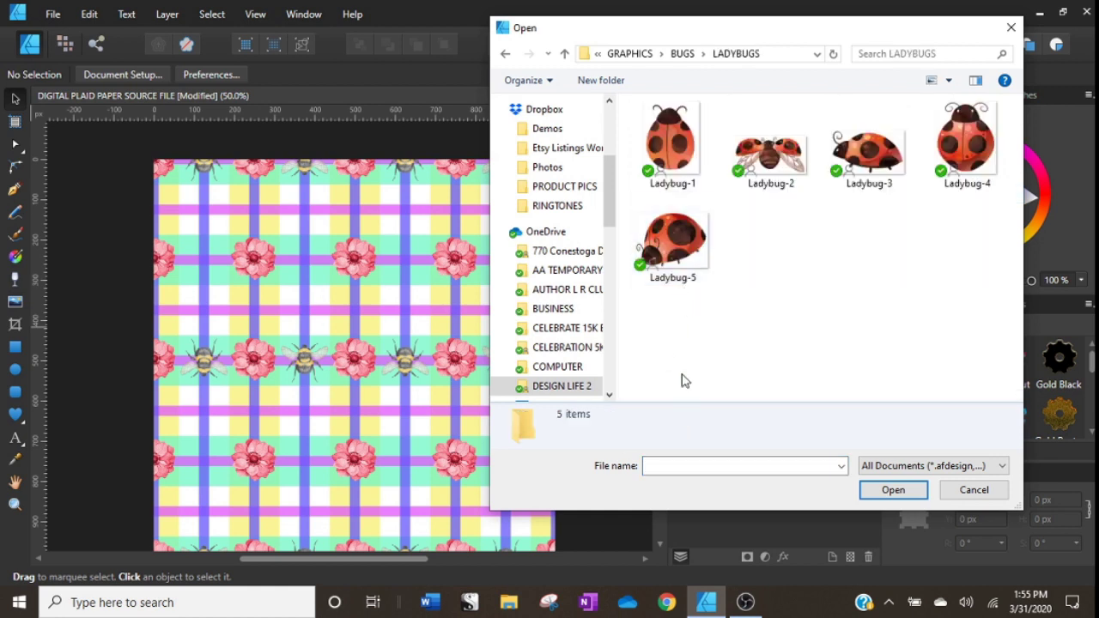
pyautogui.click(957, 145)
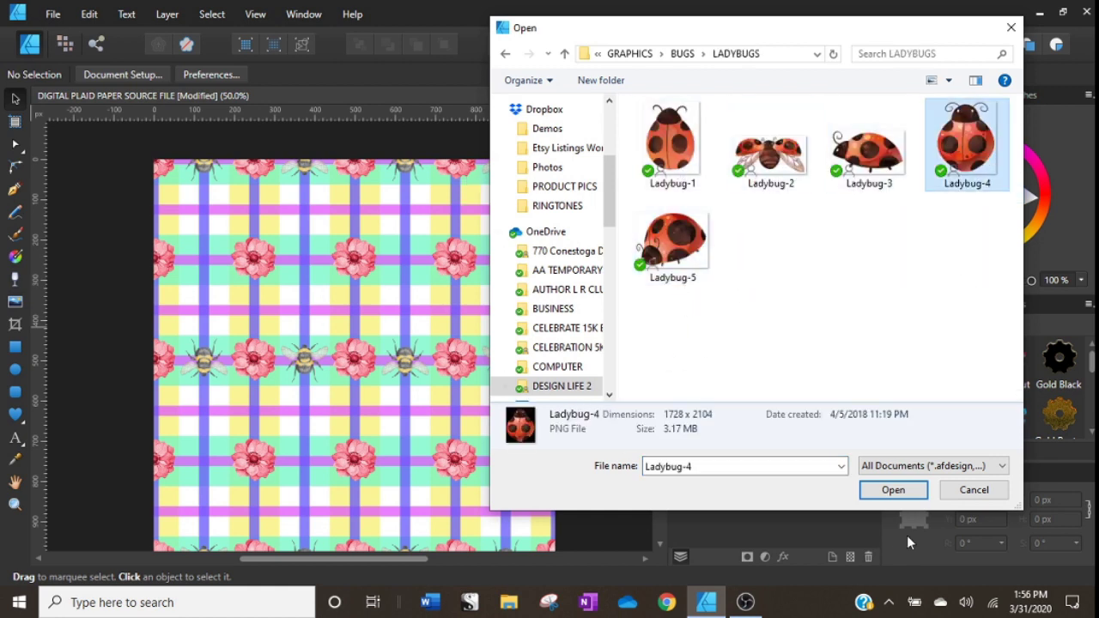
pyautogui.click(892, 489)
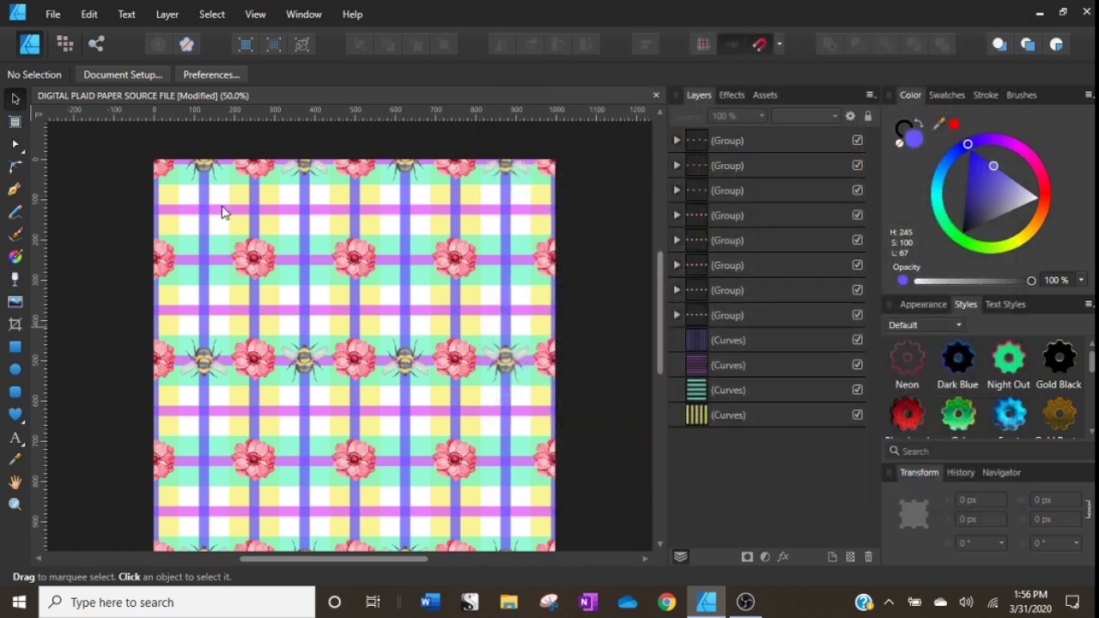
pyautogui.moveTo(195, 201); pyautogui.dragTo(225, 234)
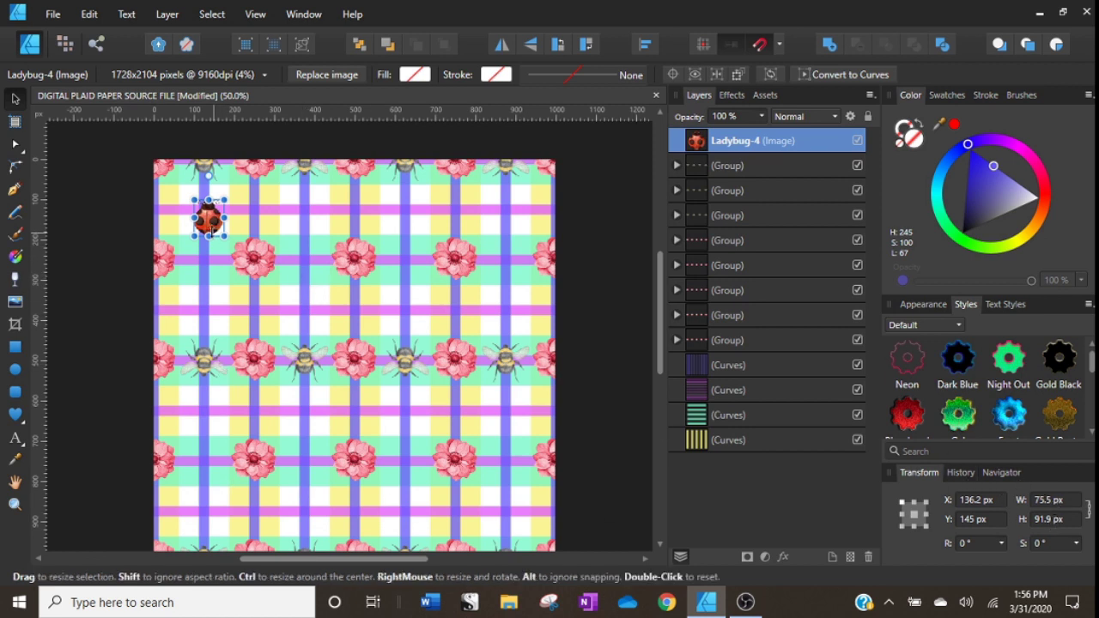
pyautogui.moveTo(225, 235)
pyautogui.mouseDown()
pyautogui.moveTo(247, 262)
pyautogui.moveTo(179, 237)
pyautogui.moveTo(225, 240)
pyautogui.moveTo(212, 222)
pyautogui.mouseUp()
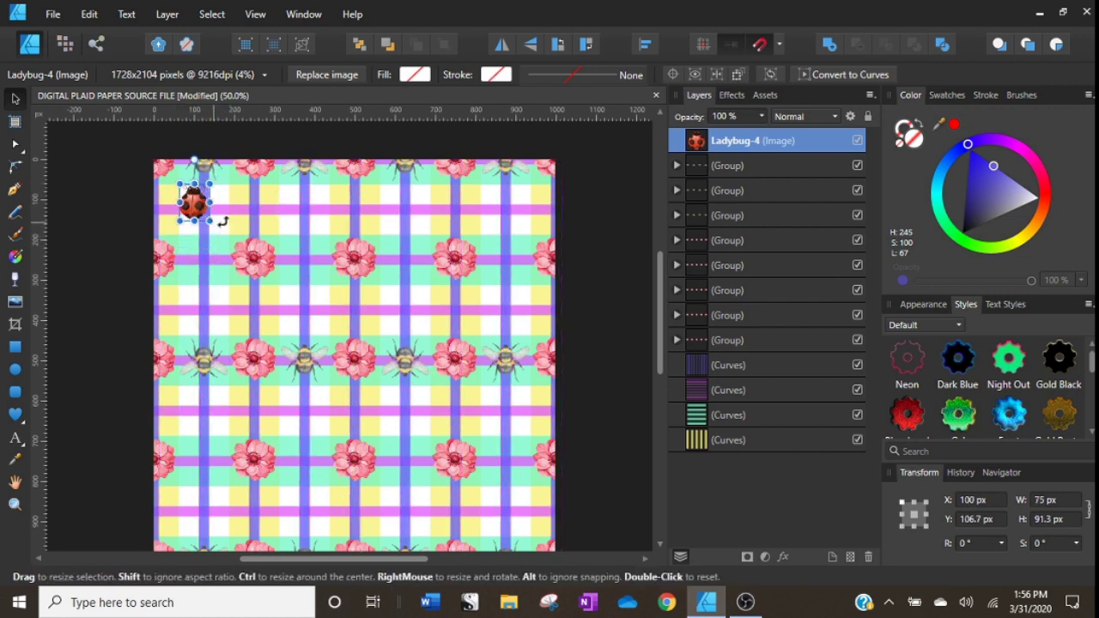
# Set the ladybug's height to 125 px with proportions kept, and centre it on the page's upper-left corner at X 0, Y 0.
pyautogui.click(1042, 520)
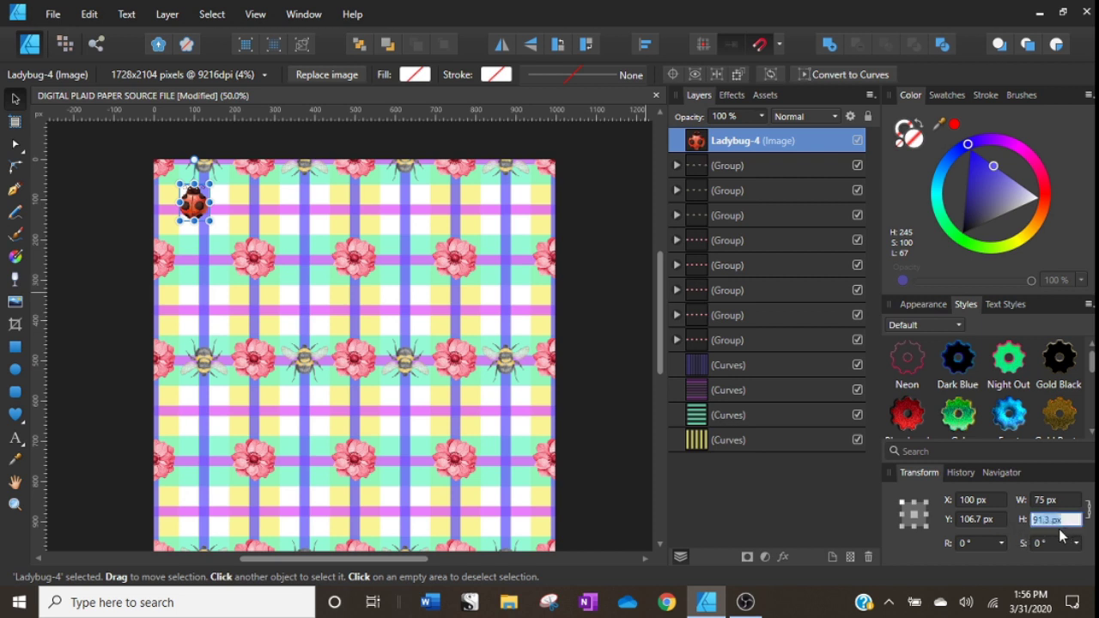
pyautogui.write('125')
pyautogui.press('Return')
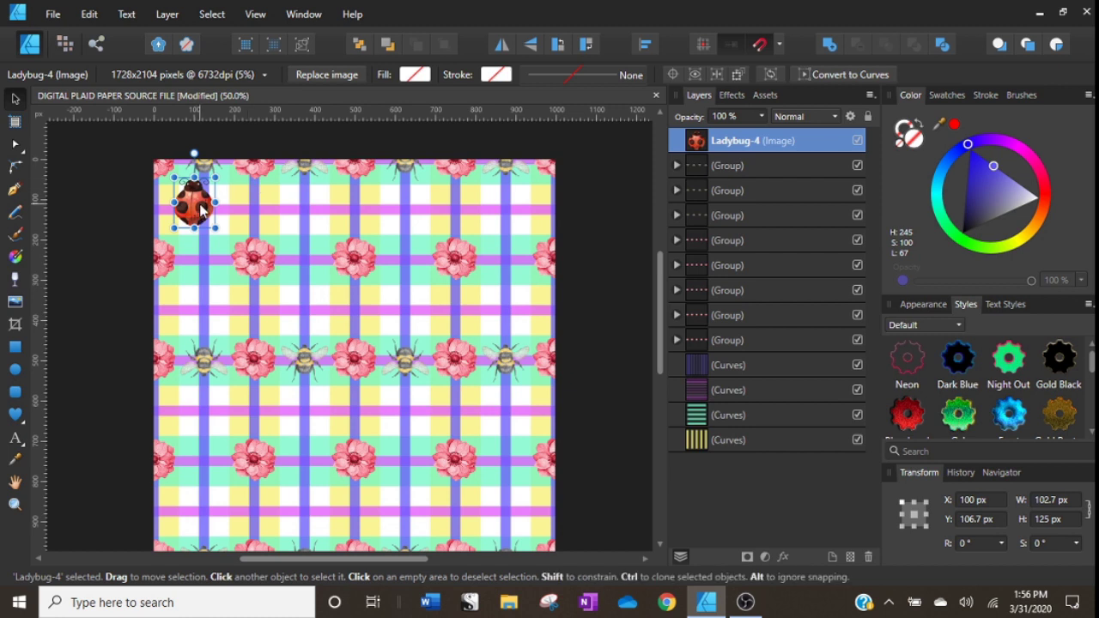
pyautogui.moveTo(202, 207); pyautogui.dragTo(160, 166)
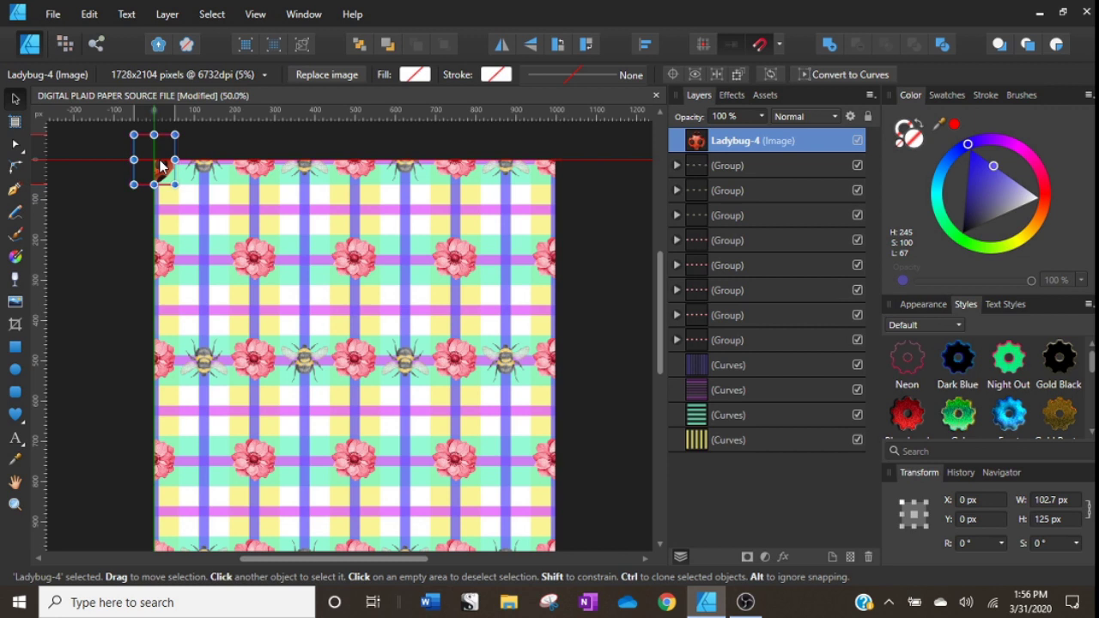
pyautogui.moveTo(160, 166); pyautogui.dragTo(160, 166)
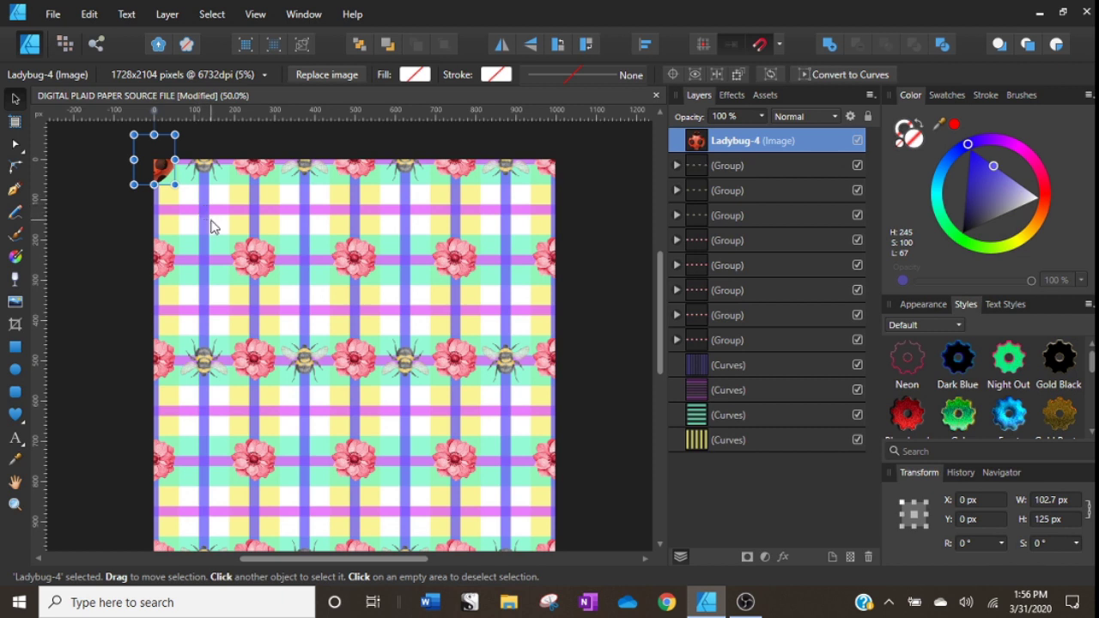
# Offset the ladybug 125 px on both axes, placing it at X 125 px and Y 125 px.
pyautogui.click(981, 500)
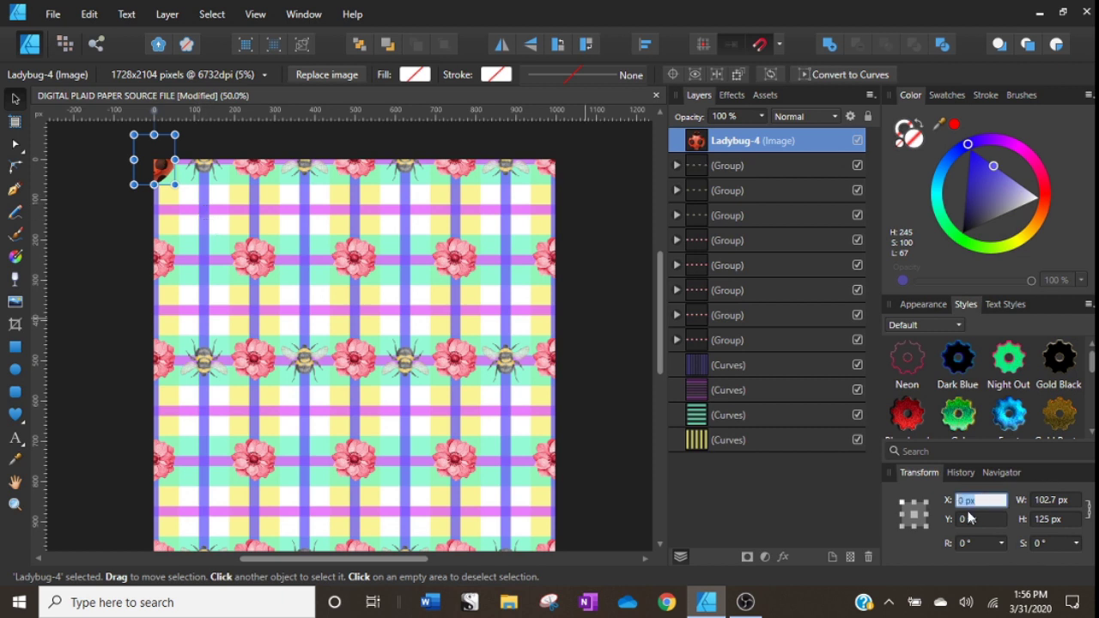
pyautogui.write('-')
pyautogui.write('125')
pyautogui.press('Return')
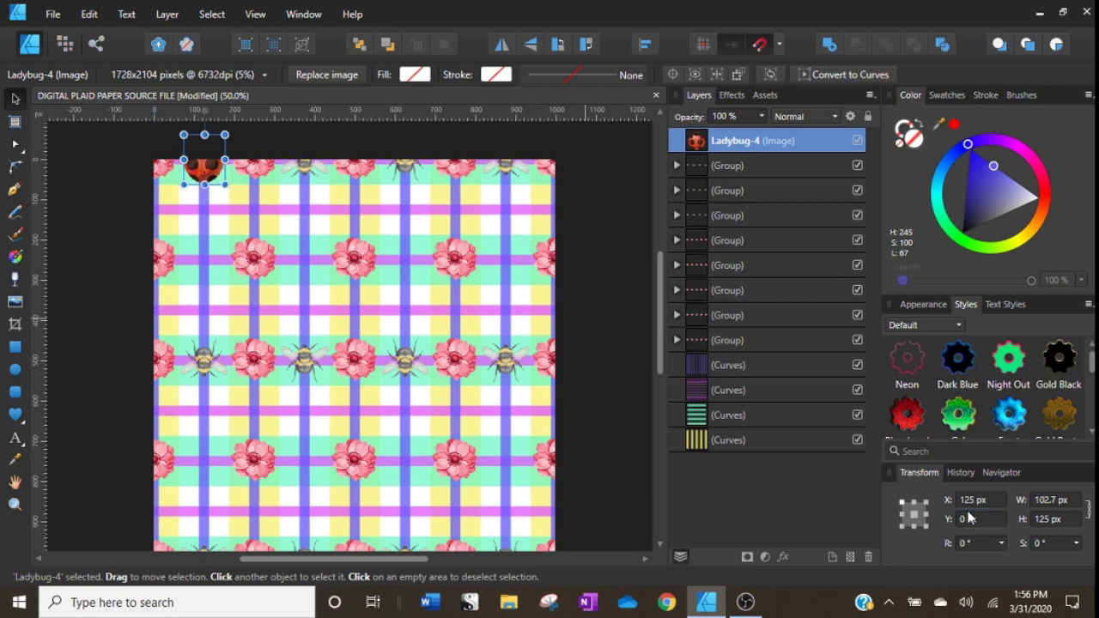
pyautogui.click(978, 520)
pyautogui.write('-')
pyautogui.write('125')
pyautogui.press('Return')
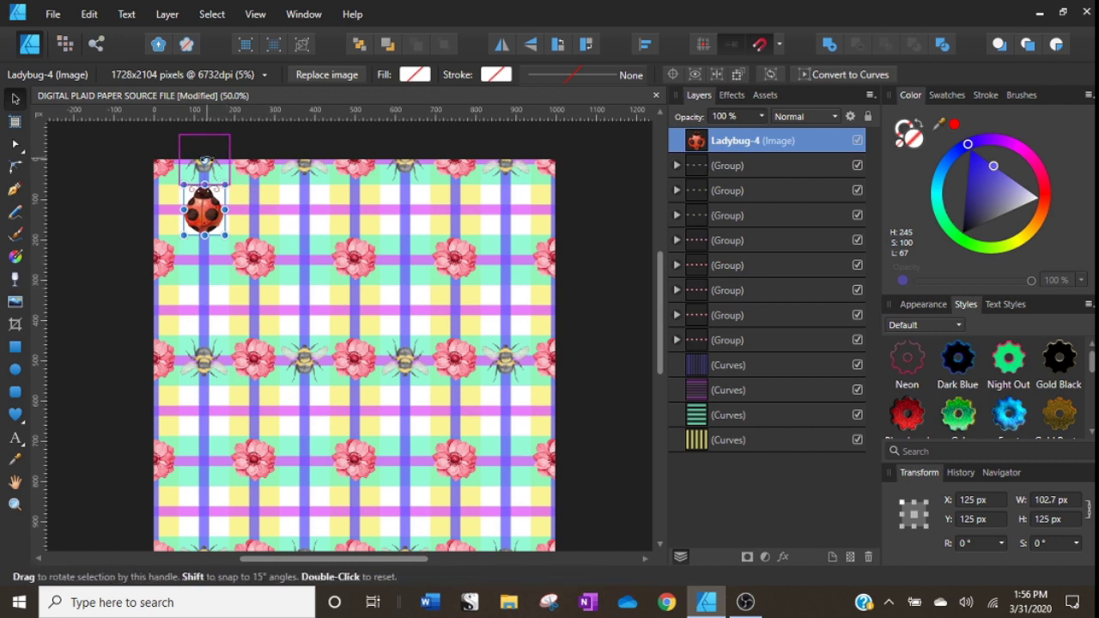
# Rotate the ladybug to 90° so that it faces the page's left edge.
pyautogui.moveTo(204, 161); pyautogui.dragTo(230, 211)
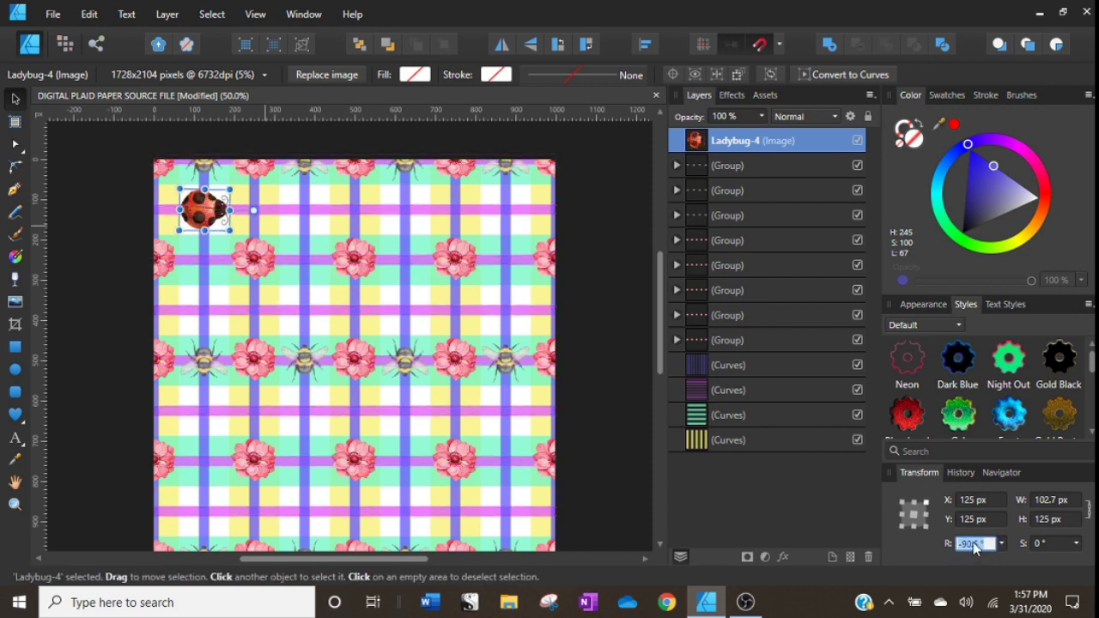
pyautogui.write('90')
pyautogui.press('Return')
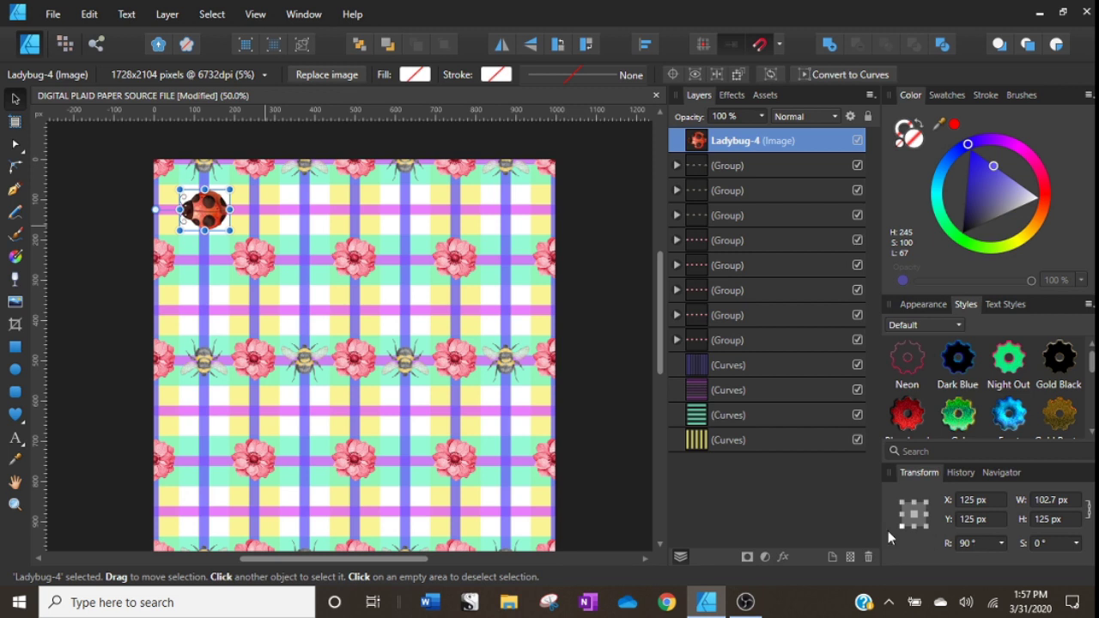
# Duplicate the ladybug and shift the copy 250 px horizontally to X 375 px.
pyautogui.moveTo(719, 142); pyautogui.dragTo(722, 144)
pyautogui.rightClick(721, 143)
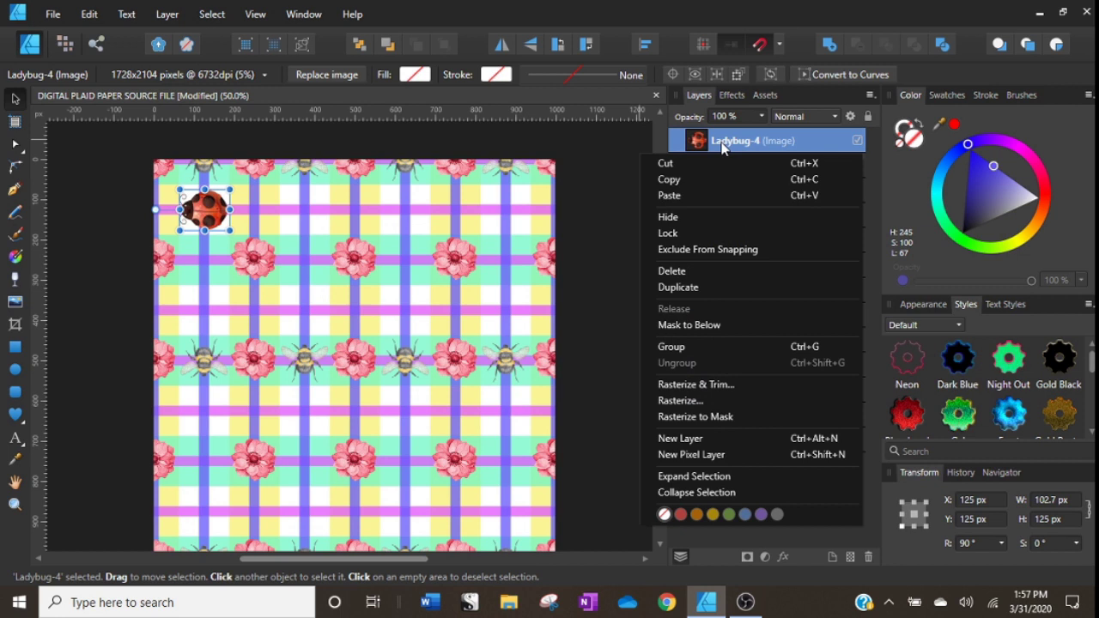
pyautogui.click(713, 289)
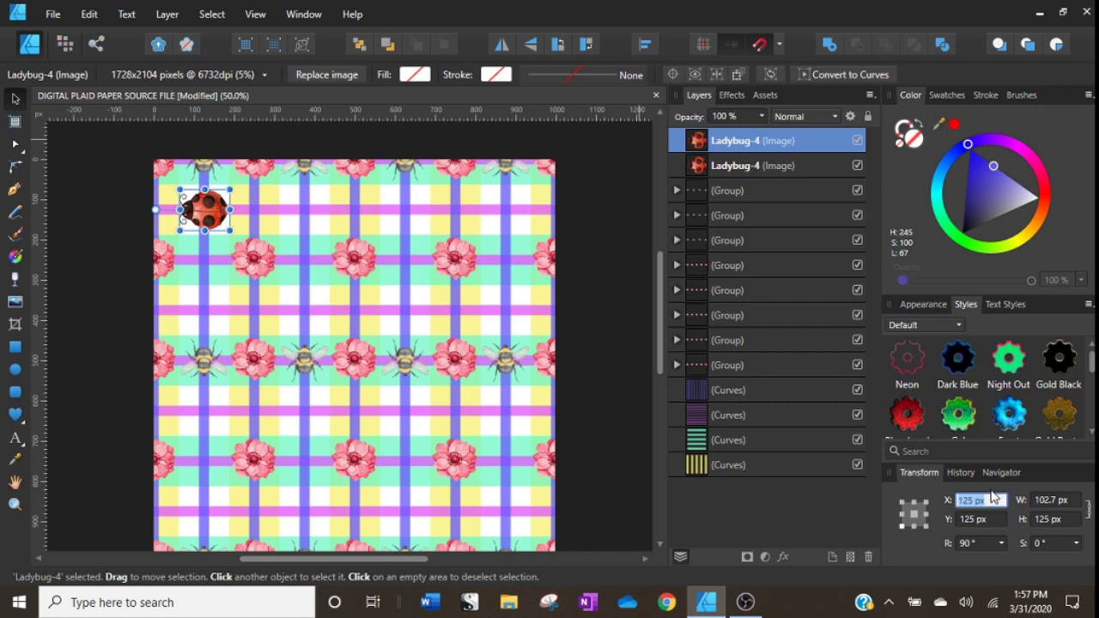
pyautogui.click(994, 502)
pyautogui.press('Return')
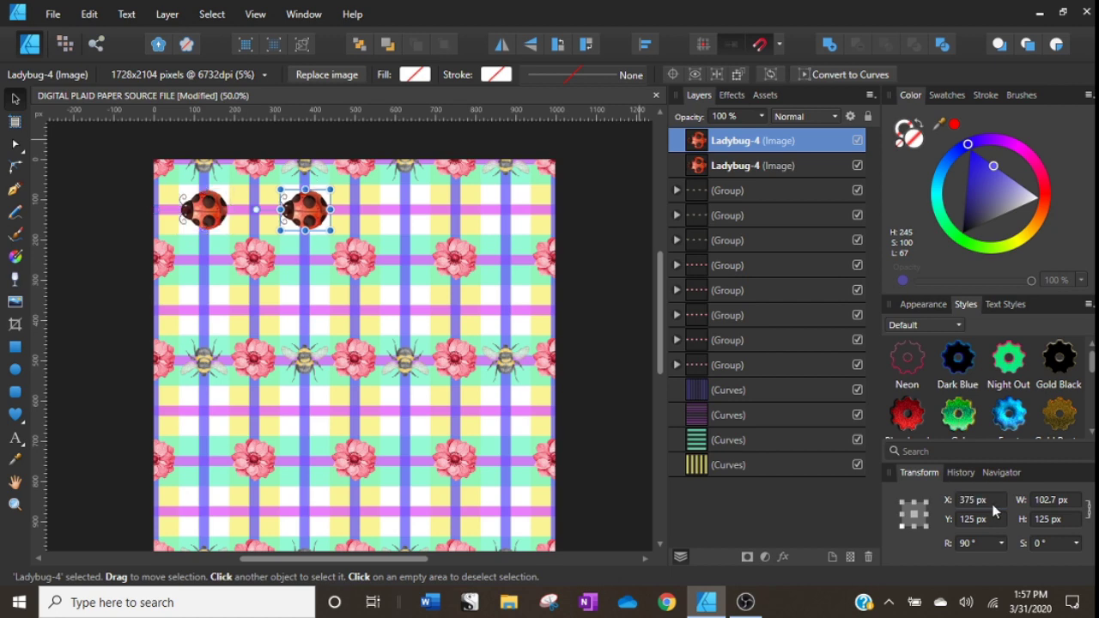
# Duplicate the ladybug twice more at the same 250 px spacing, placing the copies at X 625 px and 875 px.
pyautogui.rightClick(736, 144)
pyautogui.click(701, 288)
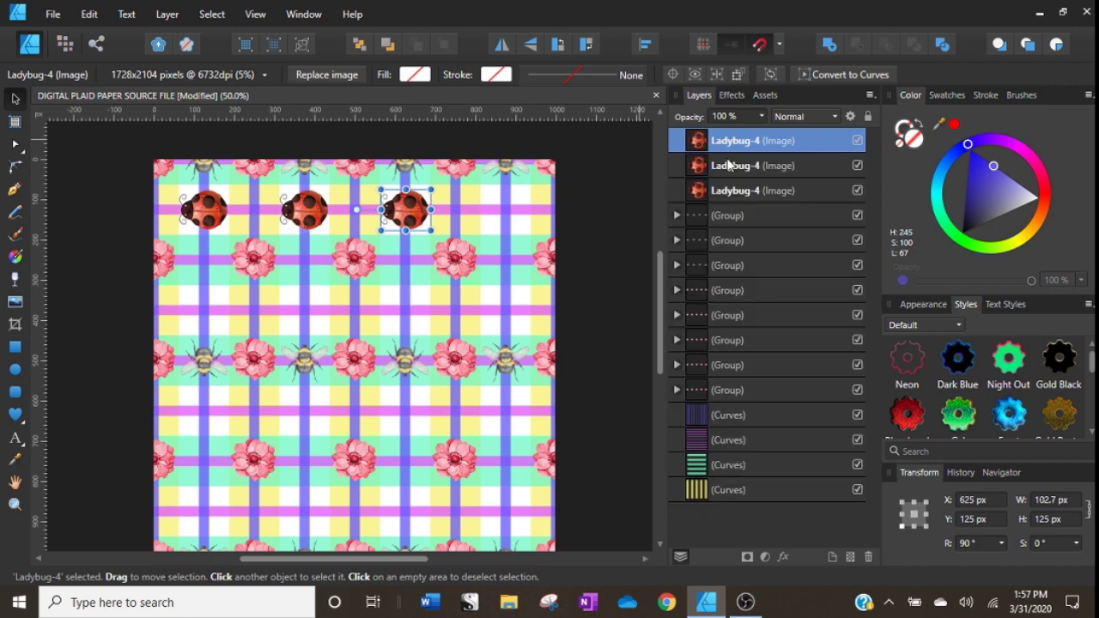
pyautogui.rightClick(734, 144)
pyautogui.click(704, 286)
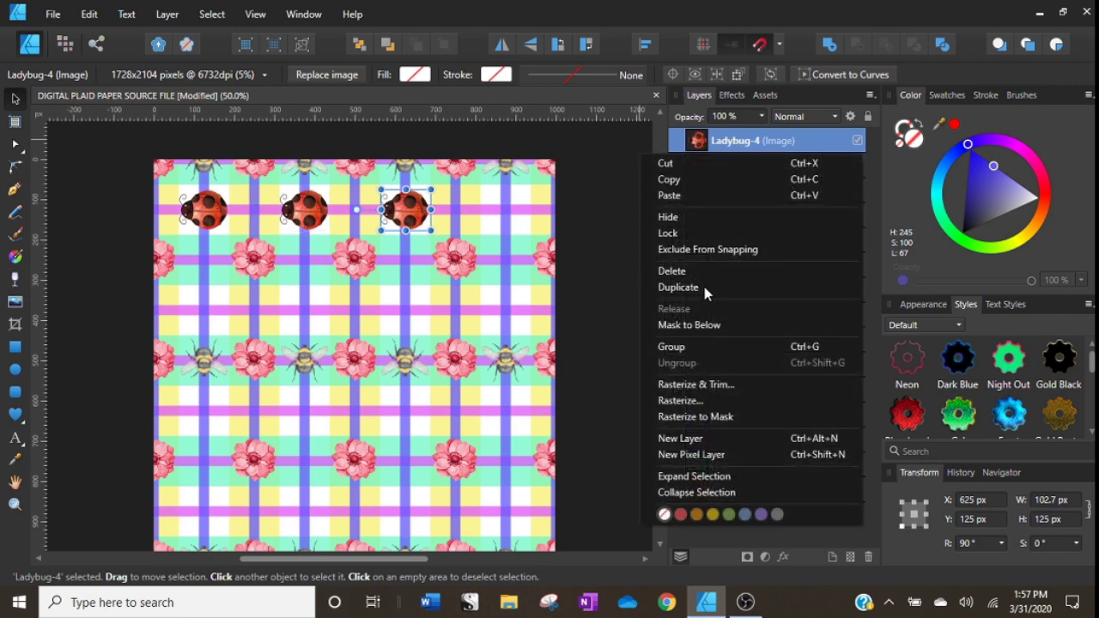
# Flip the second ladybug in the row horizontally and the fourth ladybug vertically.
pyautogui.click(310, 221)
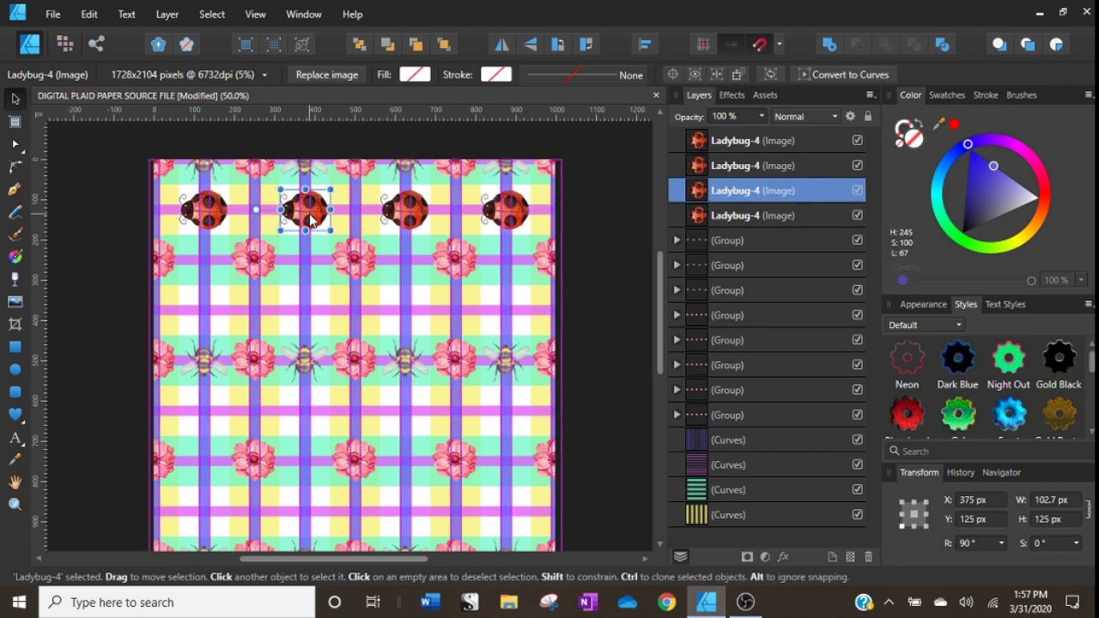
pyautogui.click(505, 47)
pyautogui.click(505, 224)
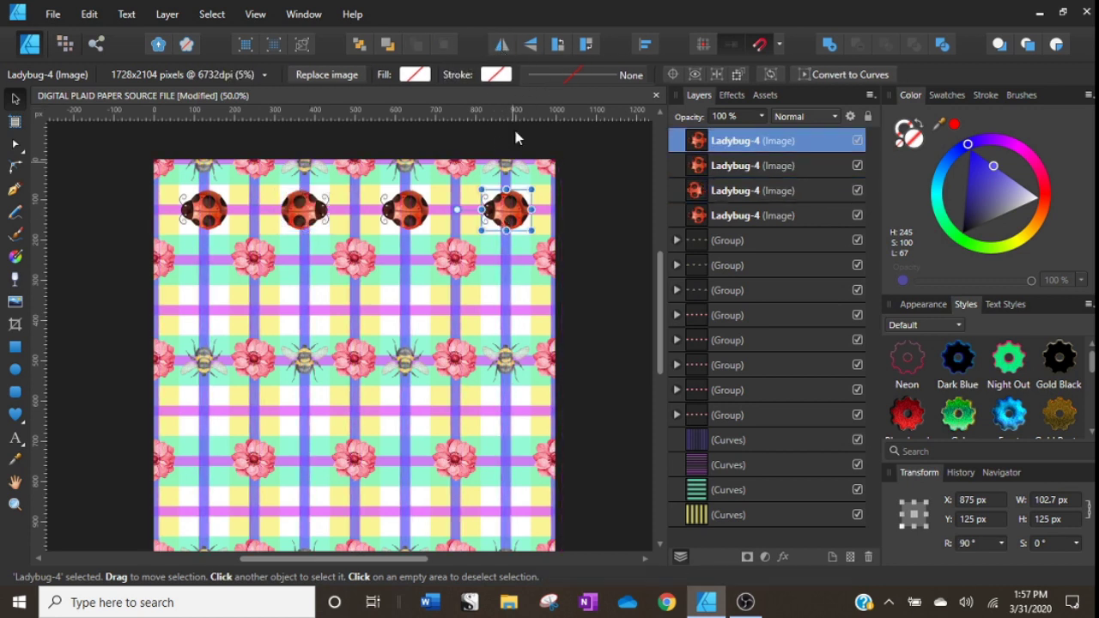
pyautogui.click(530, 50)
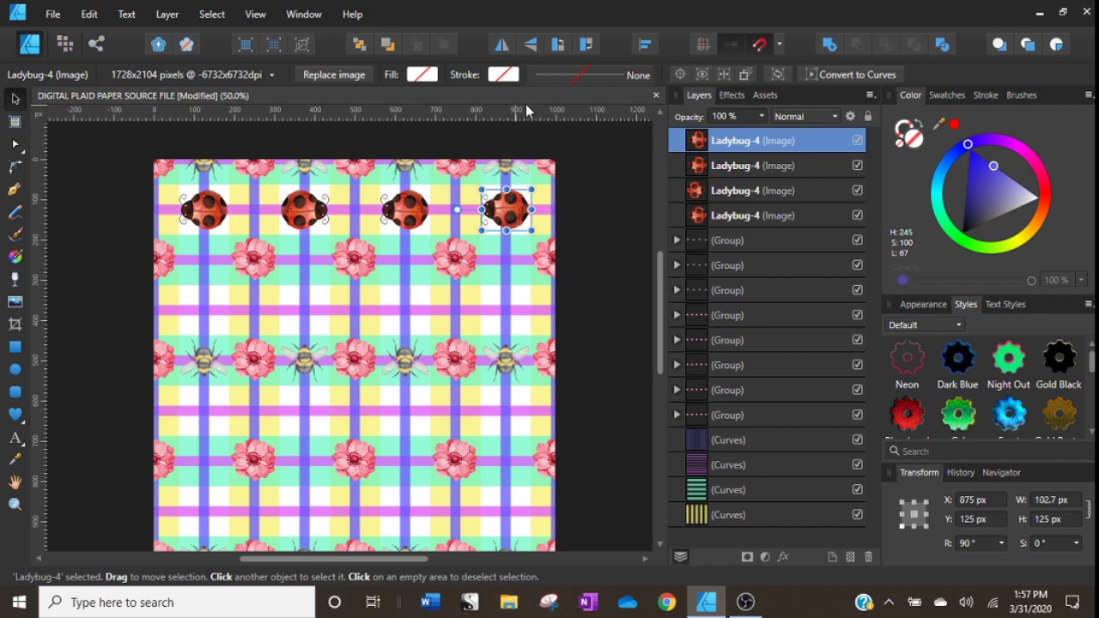
# Select all four ladybugs in the row and group them.
pyautogui.click(110, 168)
pyautogui.moveTo(110, 168); pyautogui.dragTo(563, 250)
pyautogui.rightClick(776, 144)
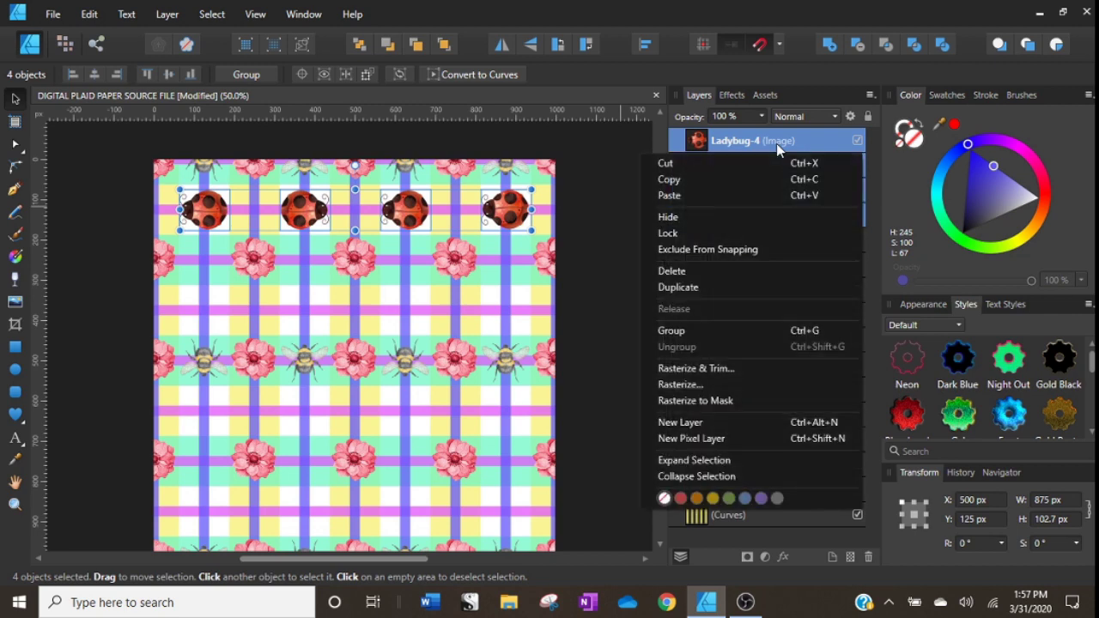
pyautogui.click(678, 330)
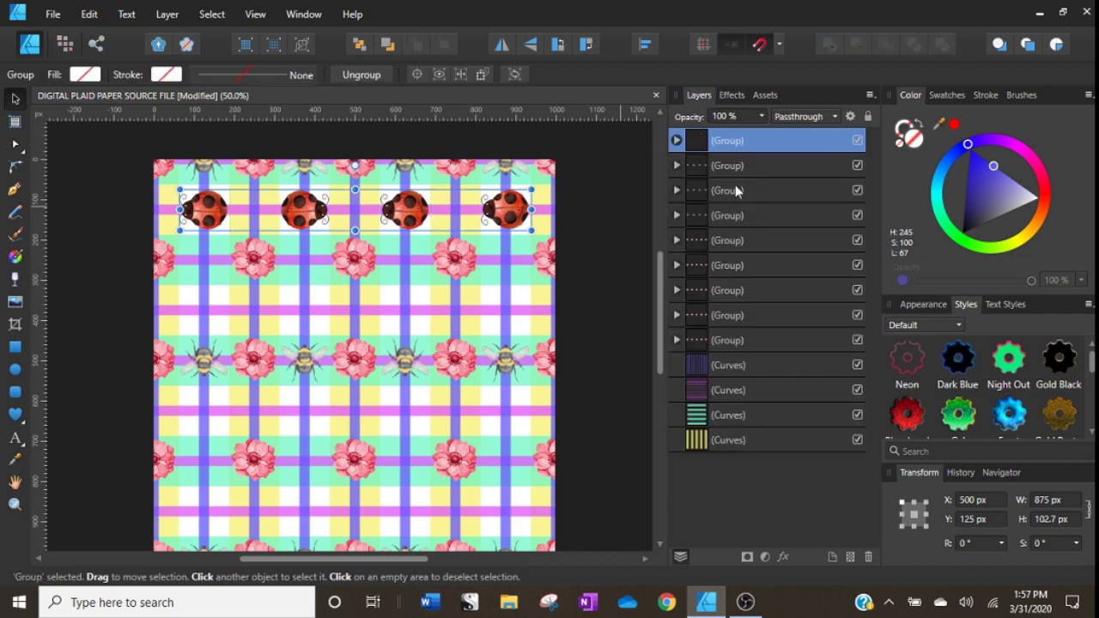
# Duplicate the ladybug row group and add 500 px to the copy's Y position, placing it at Y 625 px.
pyautogui.rightClick(726, 141)
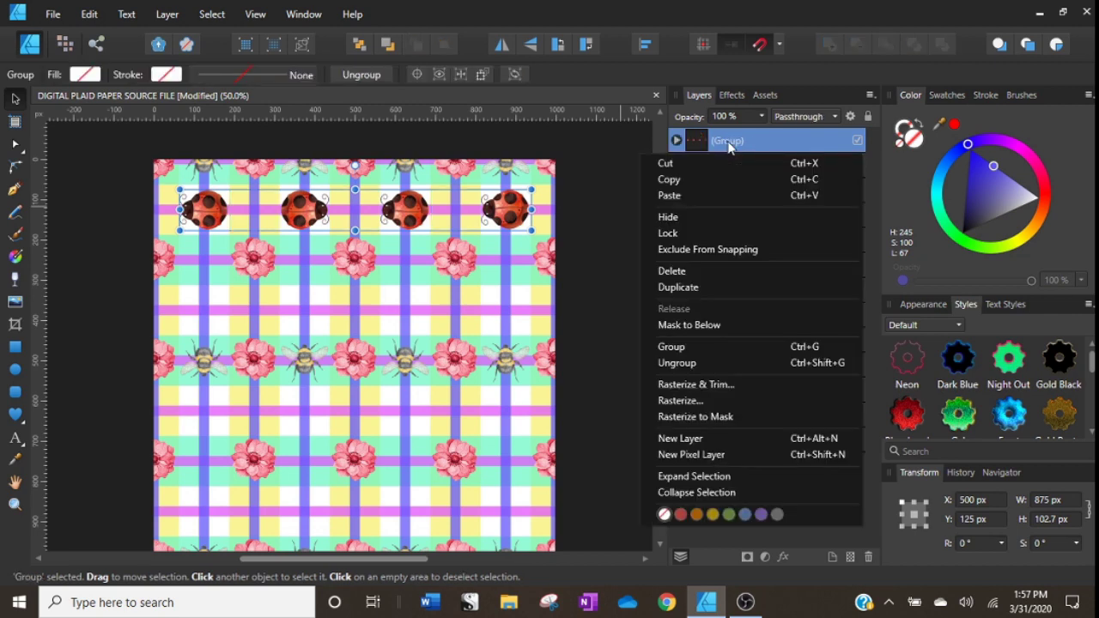
pyautogui.click(689, 290)
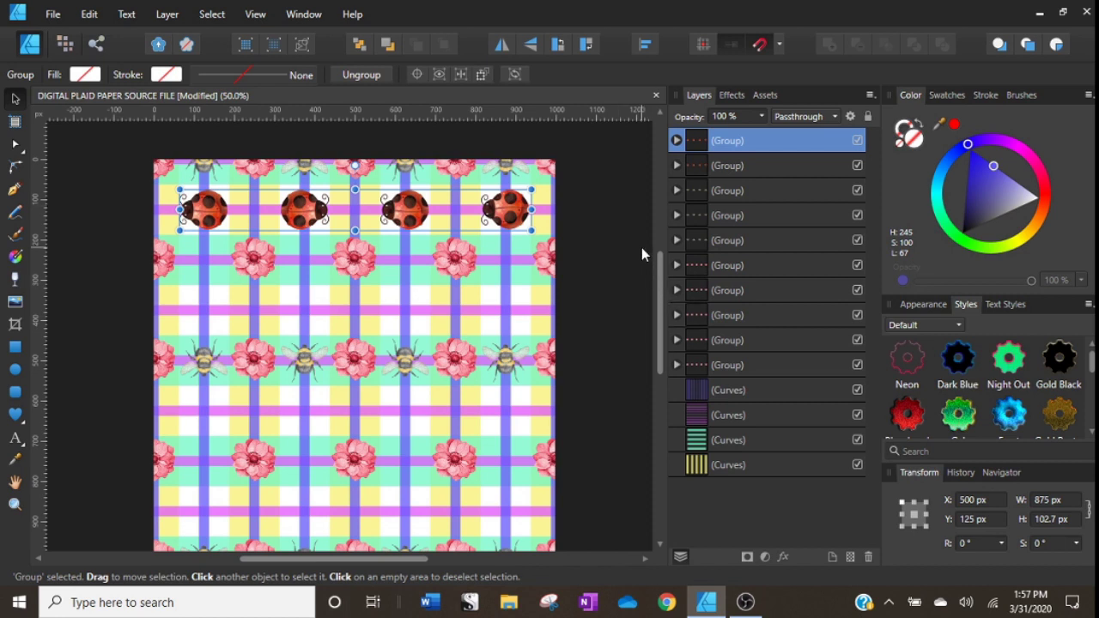
pyautogui.click(991, 520)
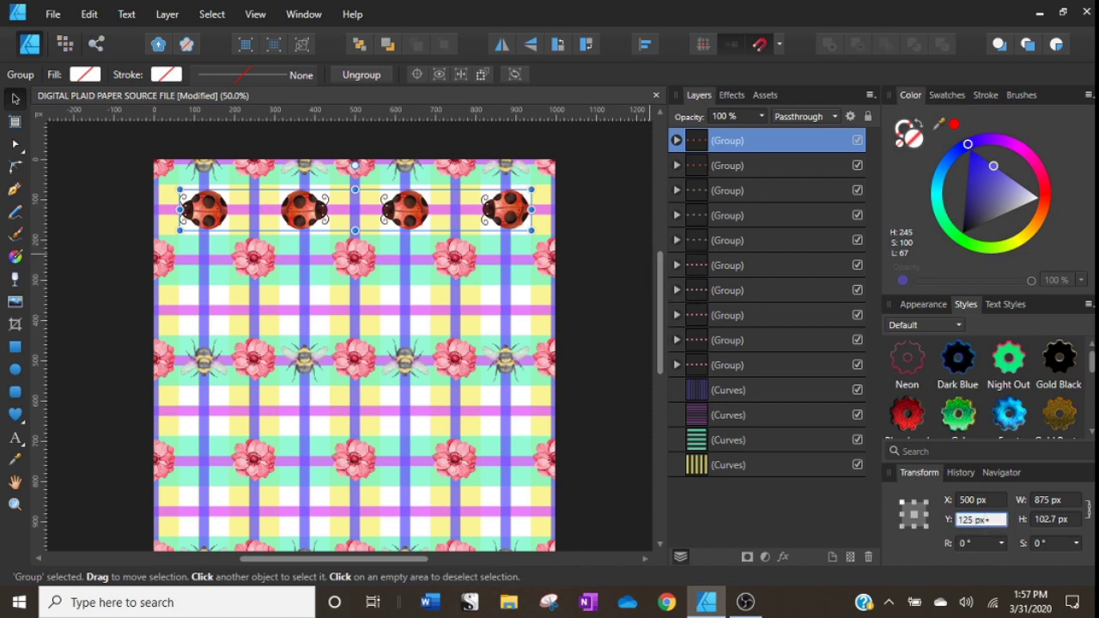
pyautogui.press('Return')
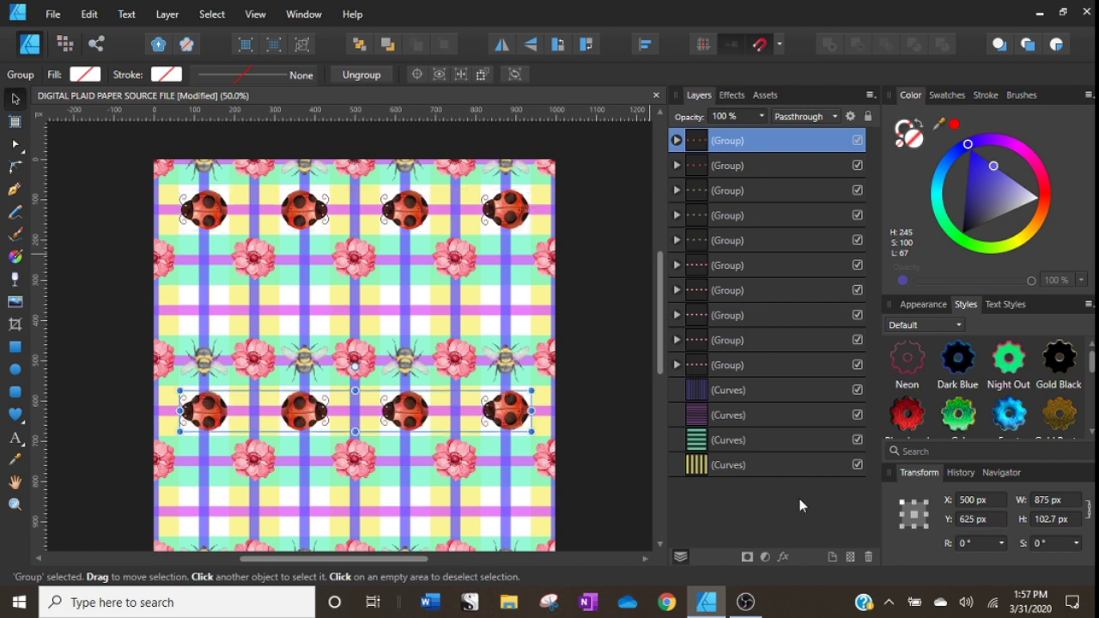
# Try flipping the lower ladybug row group horizontally, and restore its original orientation.
pyautogui.scroll(-1, 407, 386)
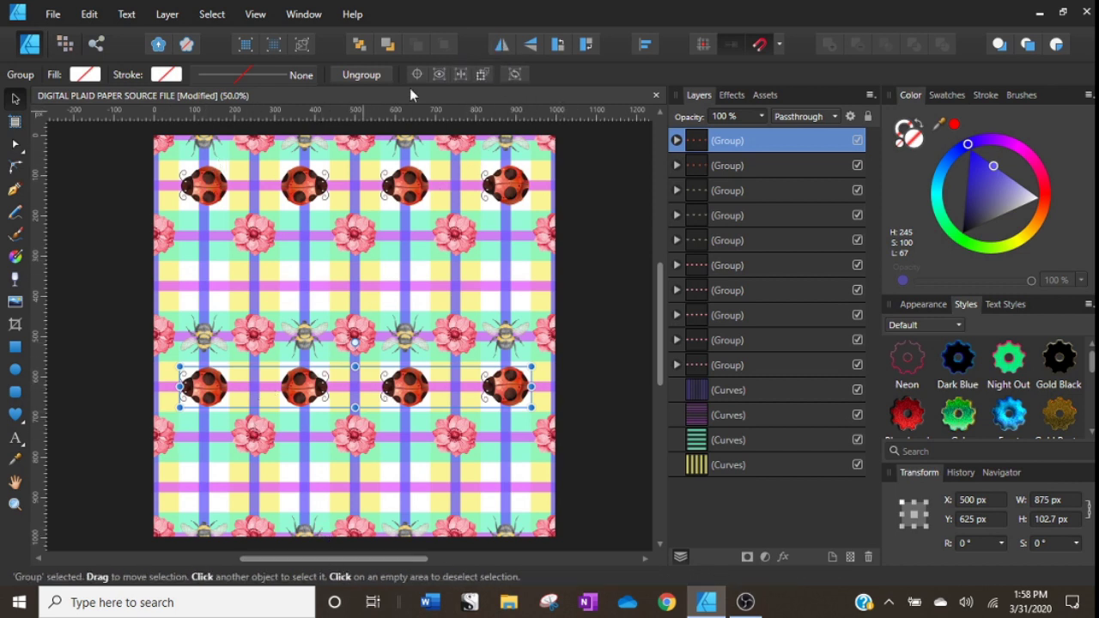
pyautogui.click(502, 46)
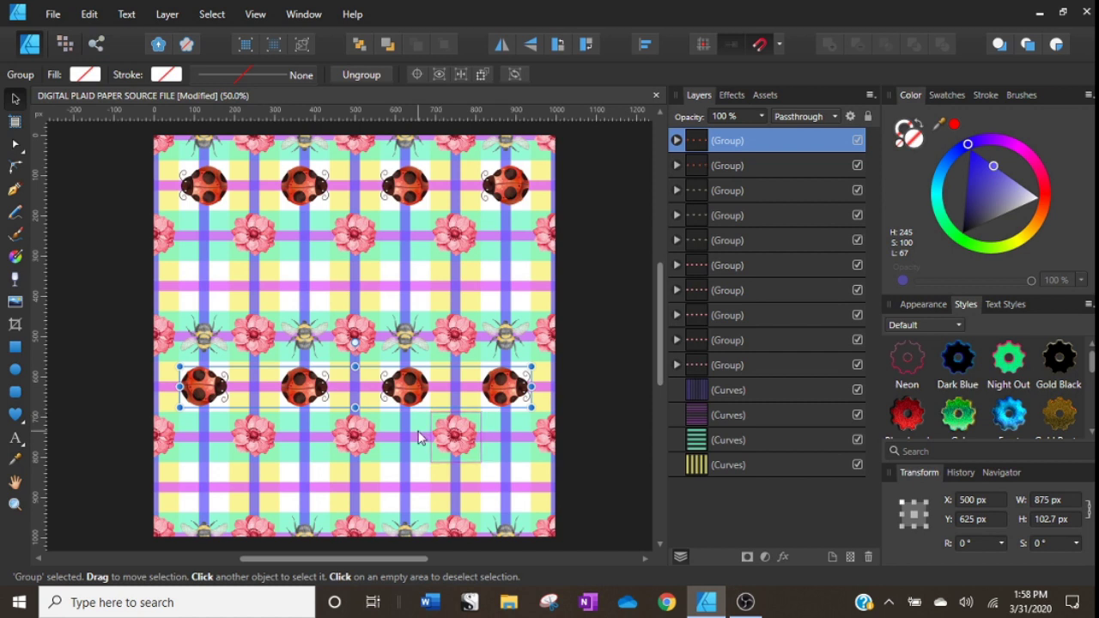
pyautogui.click(90, 14)
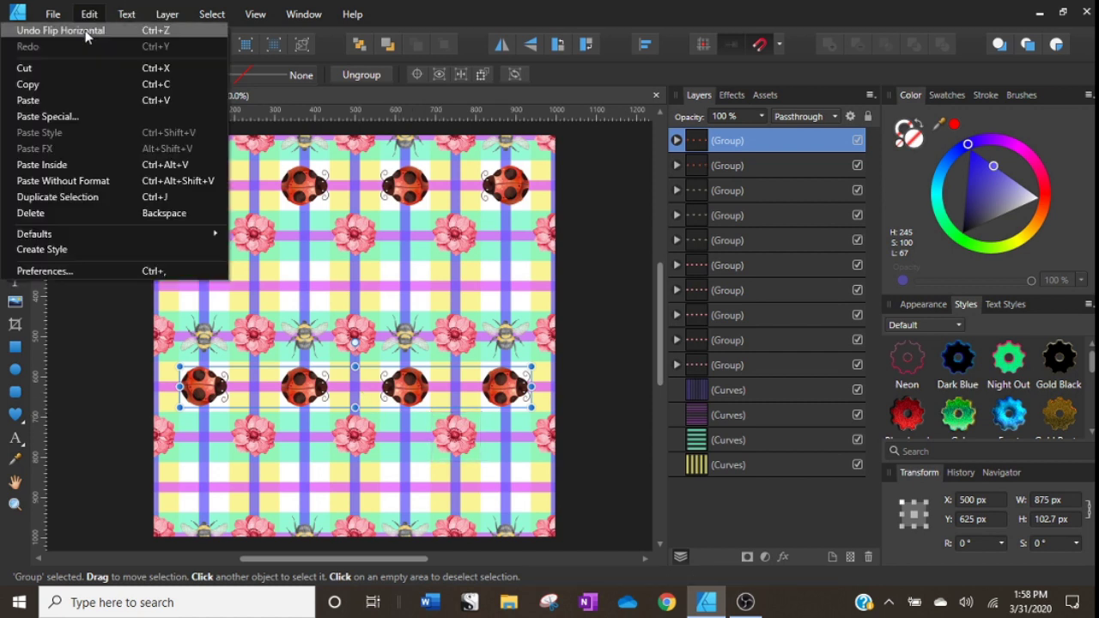
pyautogui.click(85, 32)
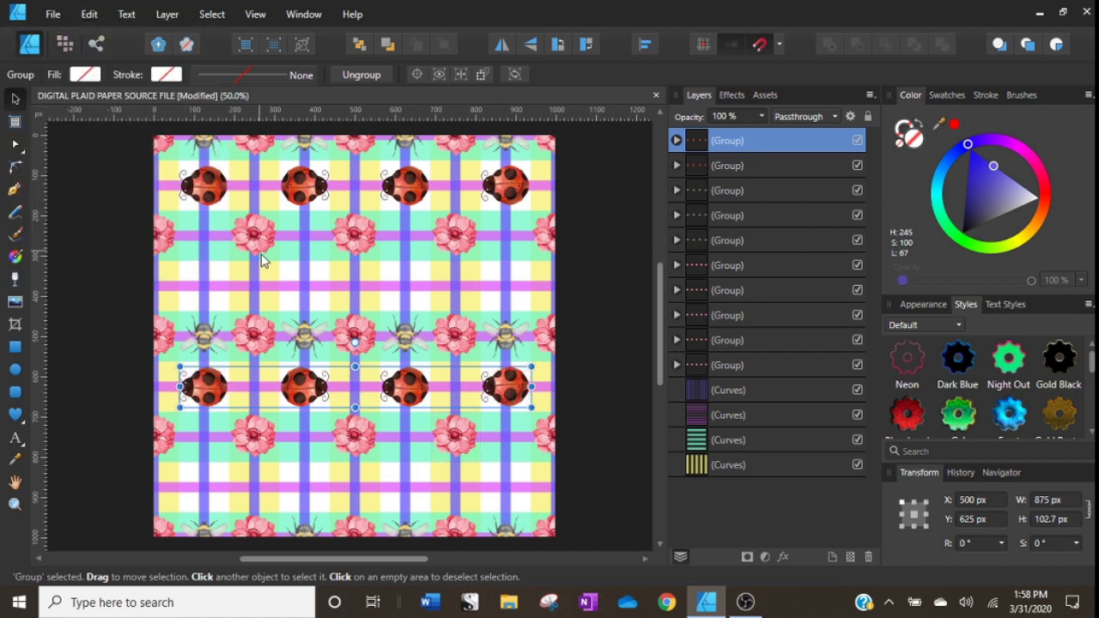
pyautogui.click(587, 373)
pyautogui.click(523, 391)
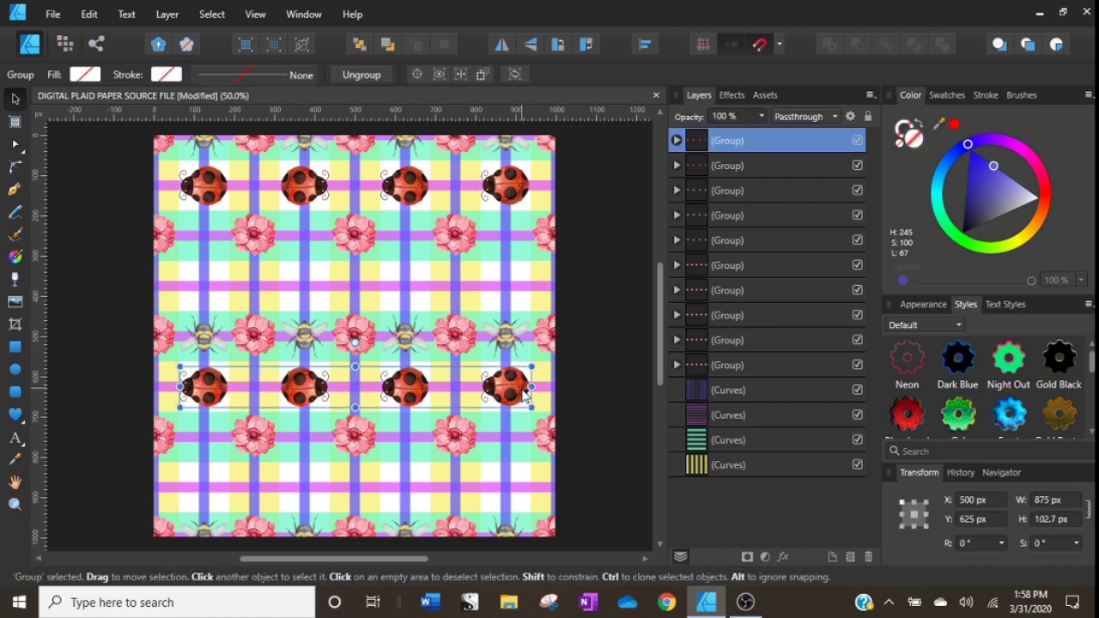
pyautogui.click(497, 44)
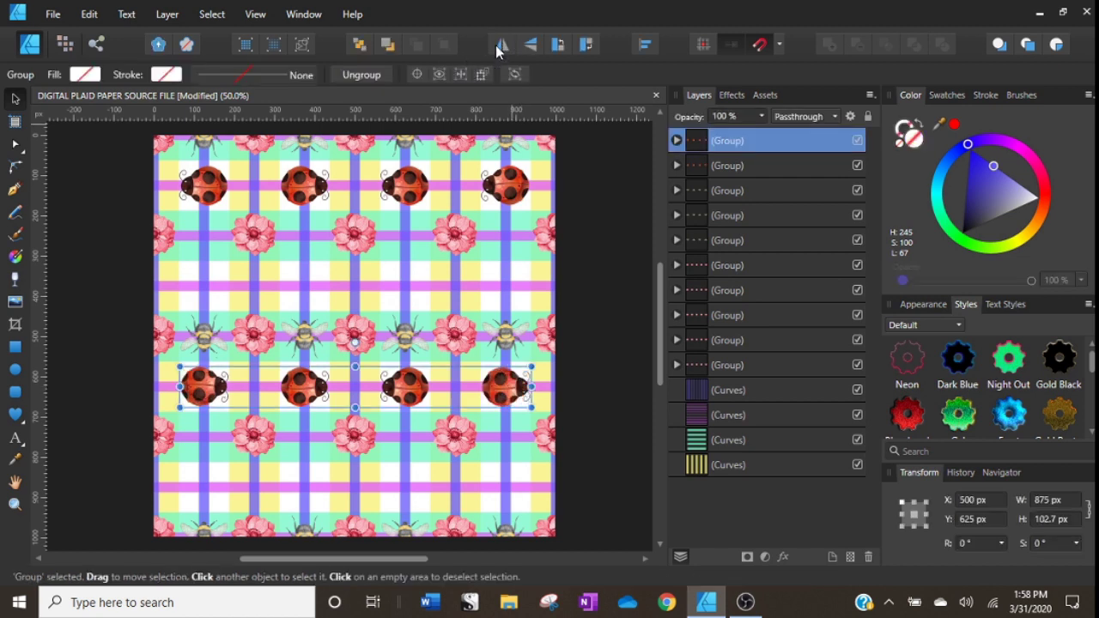
pyautogui.click(498, 47)
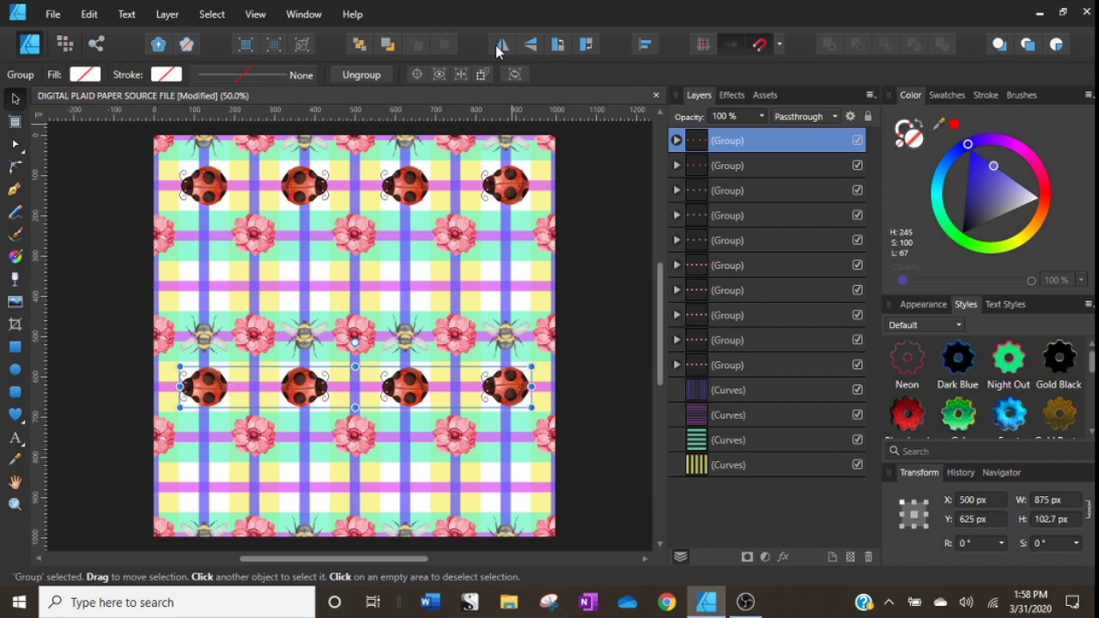
# Expand the lower ladybug row group's layer, try flipping the group vertically, and reverse the flip.
pyautogui.click(497, 388)
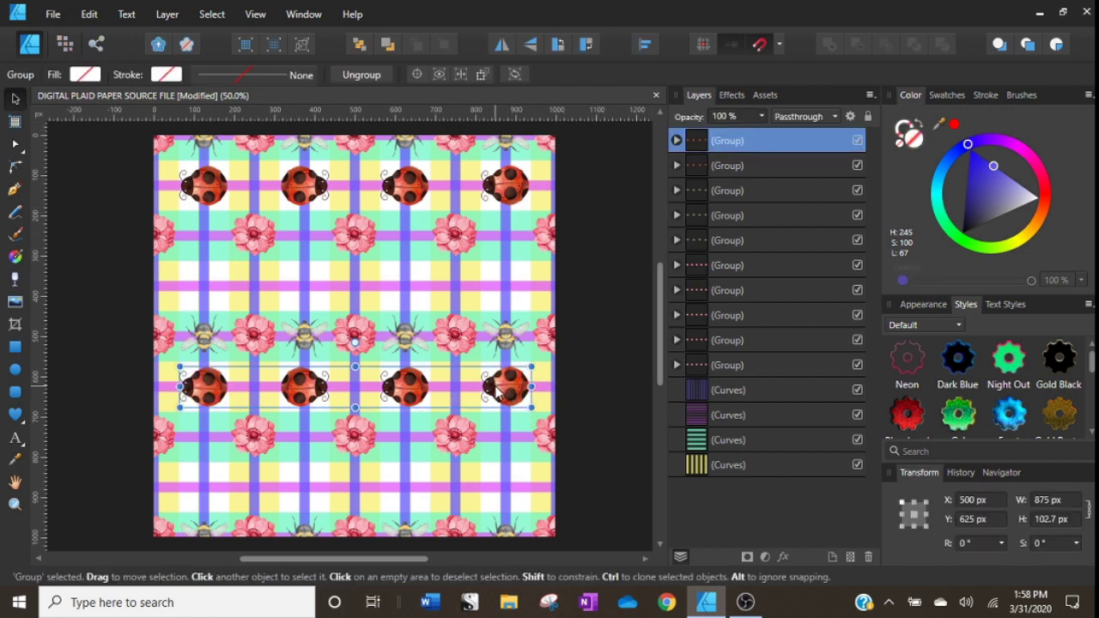
pyautogui.click(676, 141)
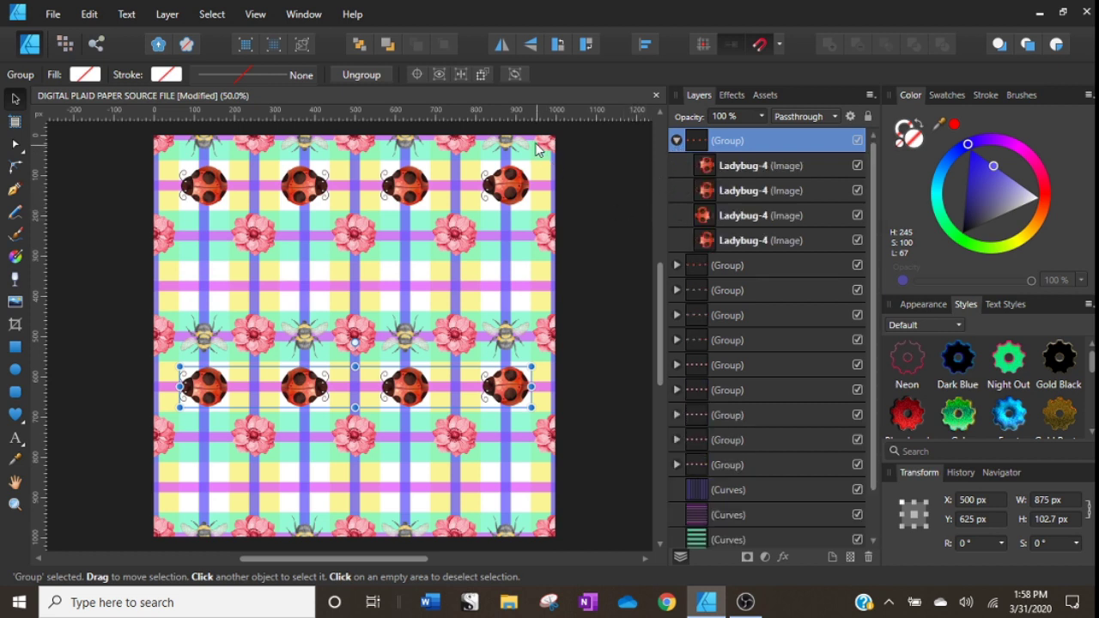
pyautogui.click(526, 44)
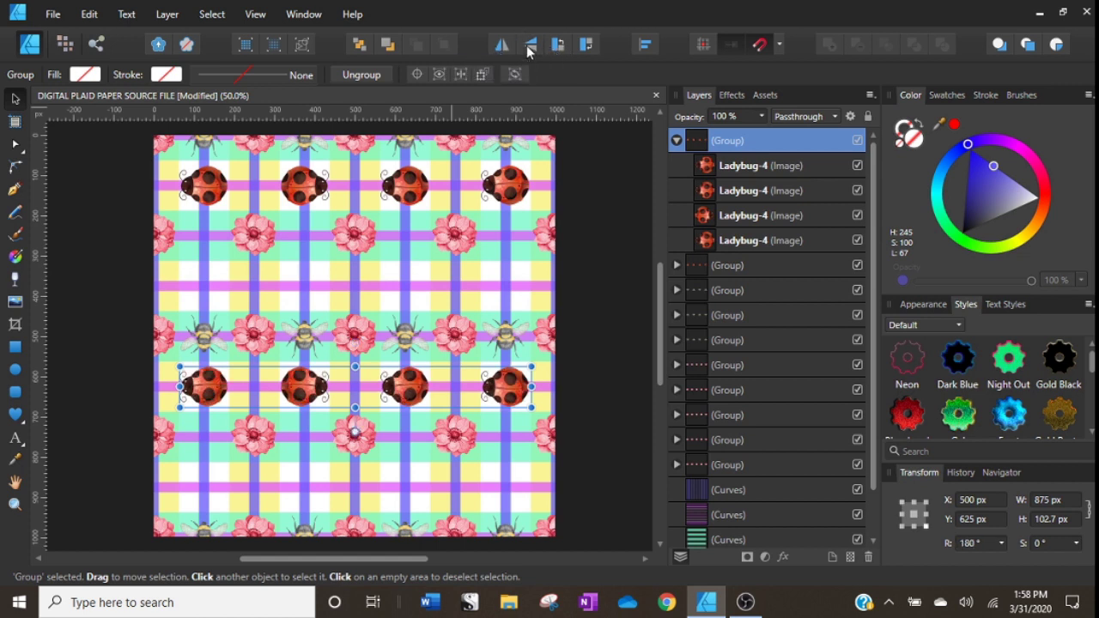
pyautogui.click(529, 50)
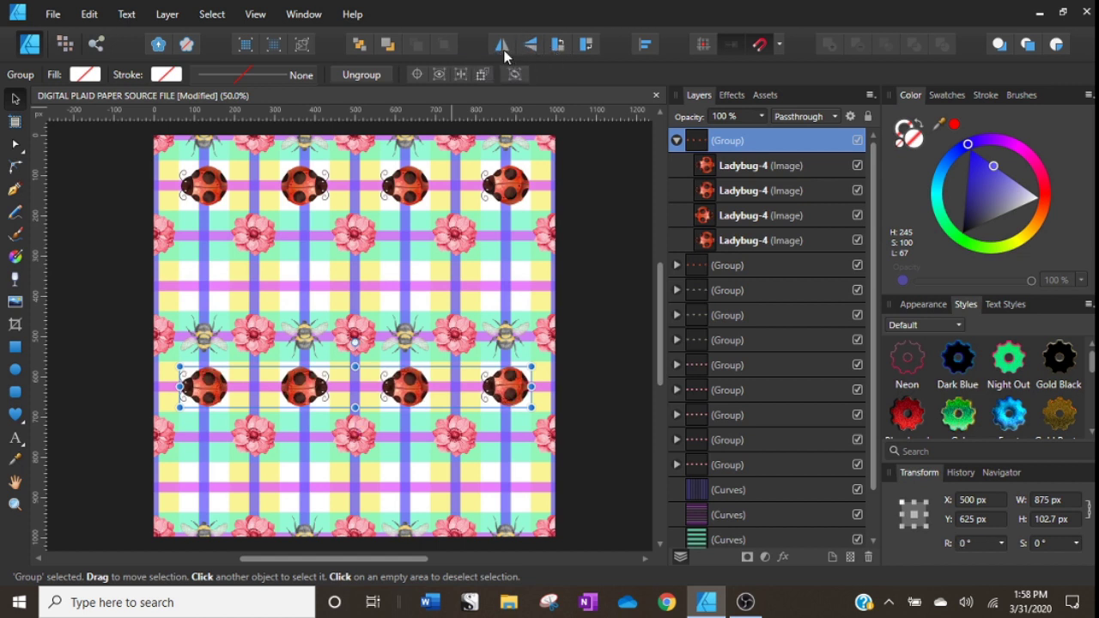
# Flip the lower ladybug row group horizontally.
pyautogui.click(503, 51)
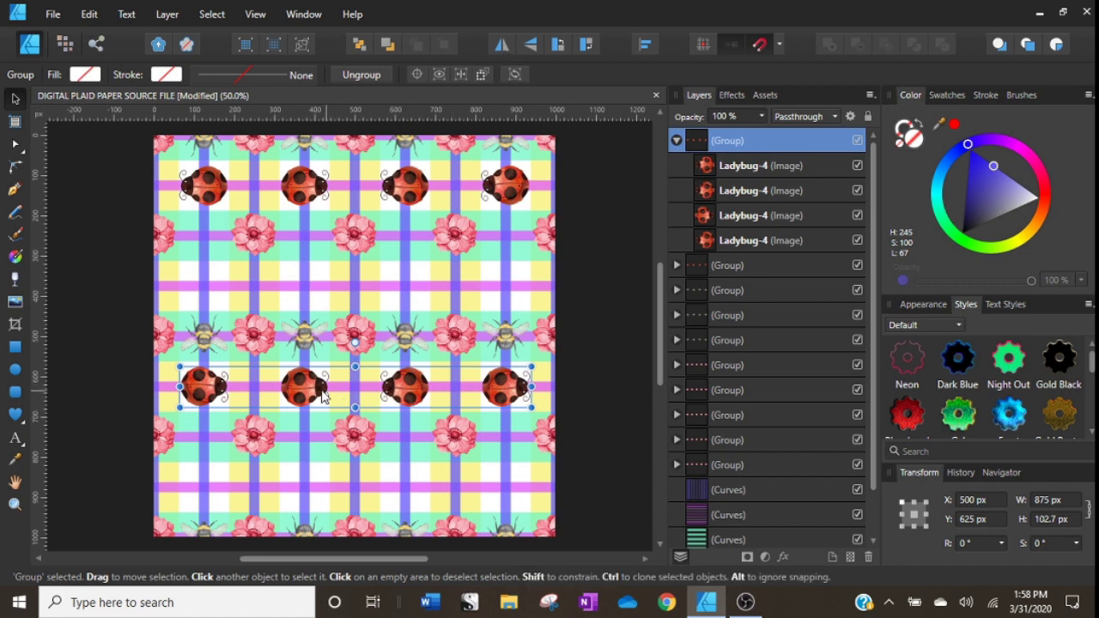
# Flip the second ladybug of the lower row group horizontally and clear the selection.
pyautogui.click(712, 195)
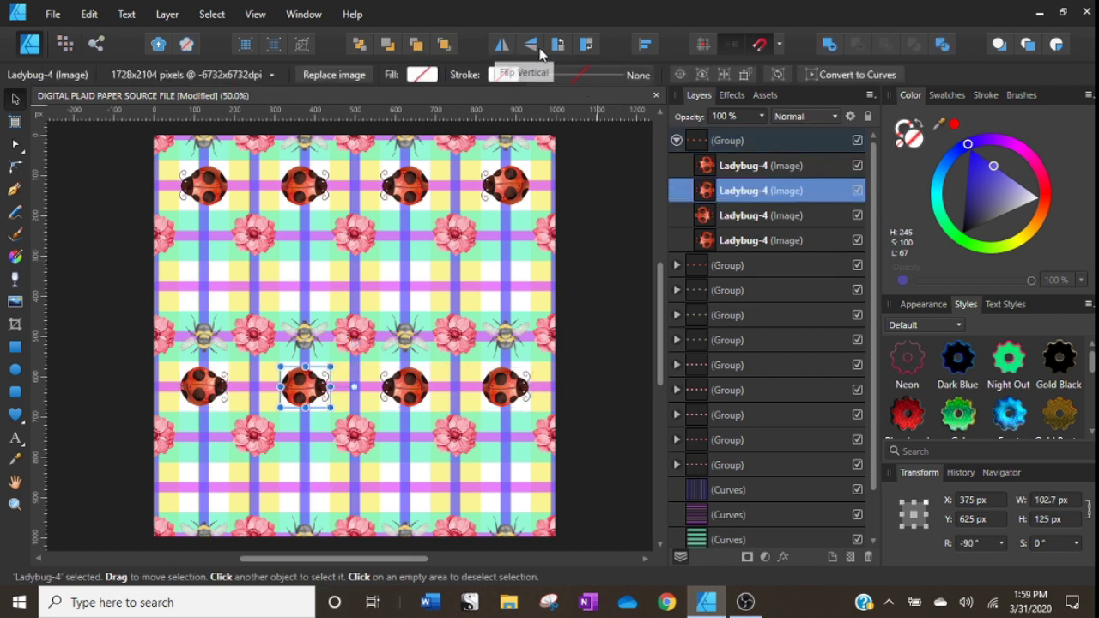
pyautogui.click(505, 50)
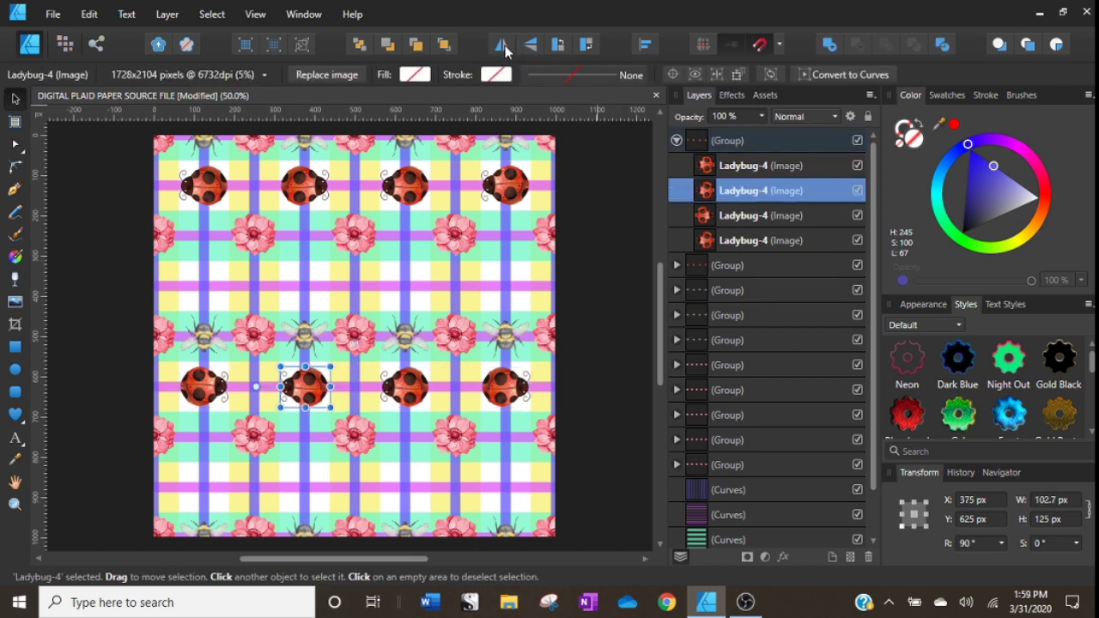
pyautogui.click(729, 243)
pyautogui.click(724, 216)
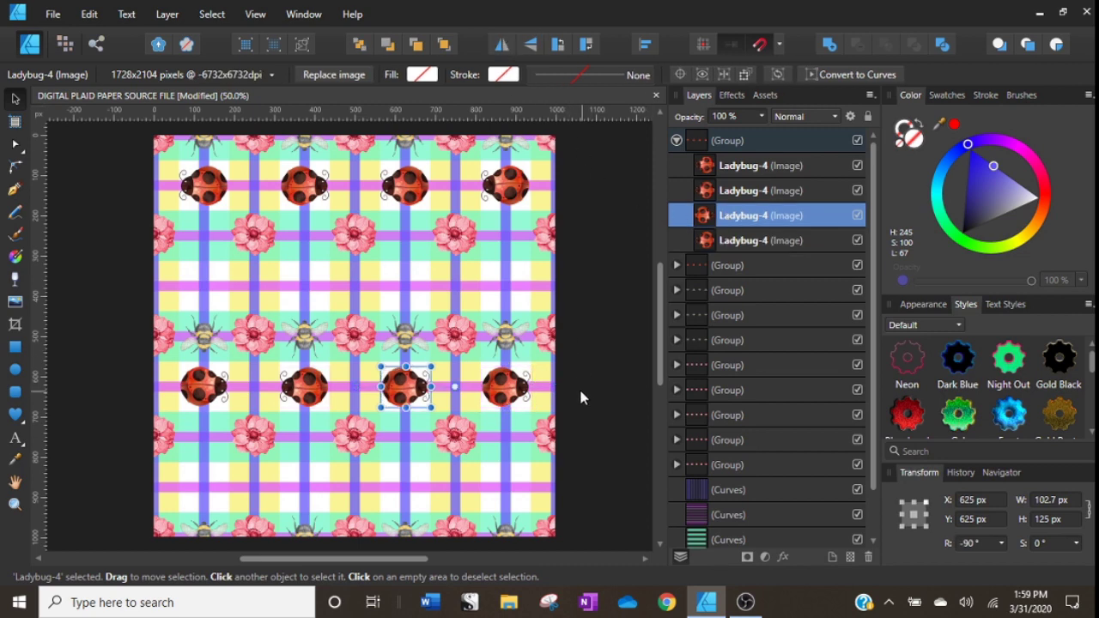
pyautogui.click(592, 367)
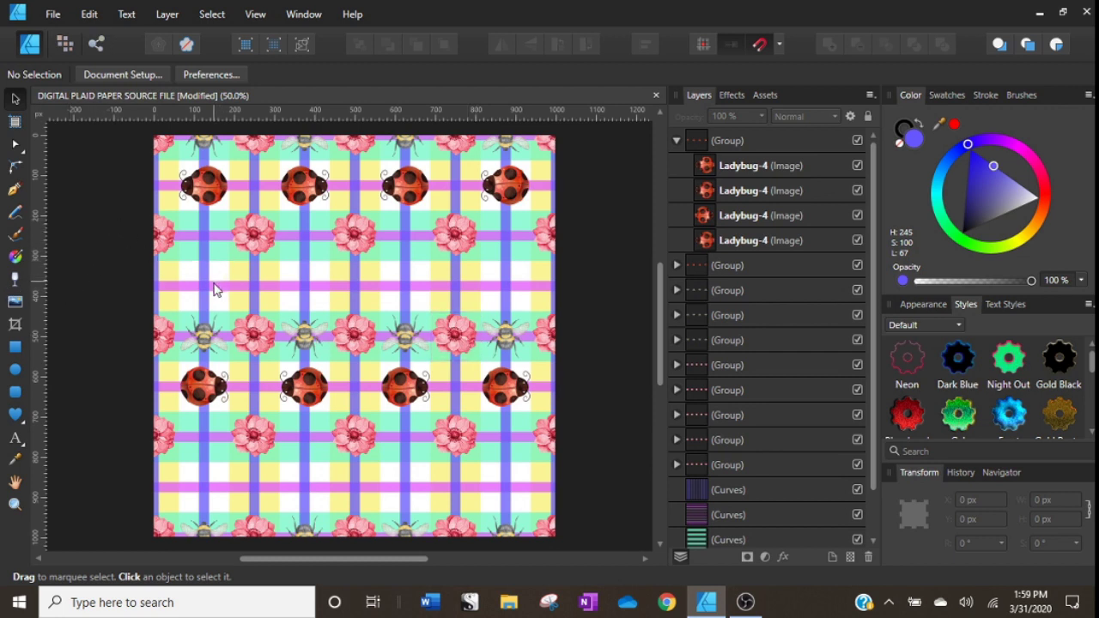
# Place the Butterfly-2 image from the BUTTERFLIES folder at about 170 × 125 px, between the upper flower row and the bee row.
pyautogui.click(15, 301)
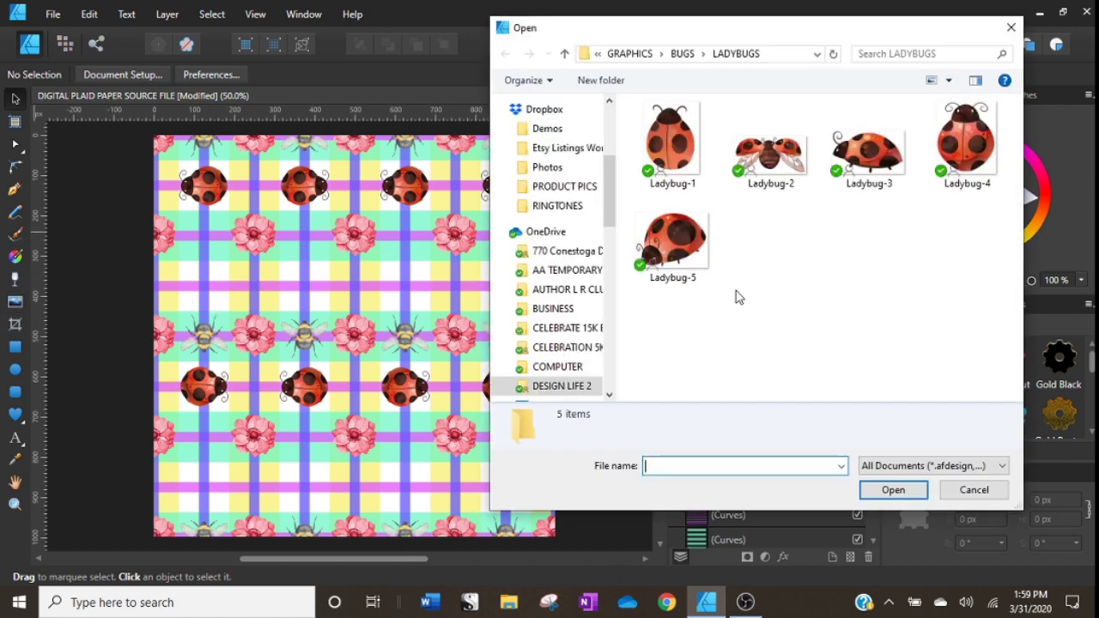
pyautogui.click(561, 57)
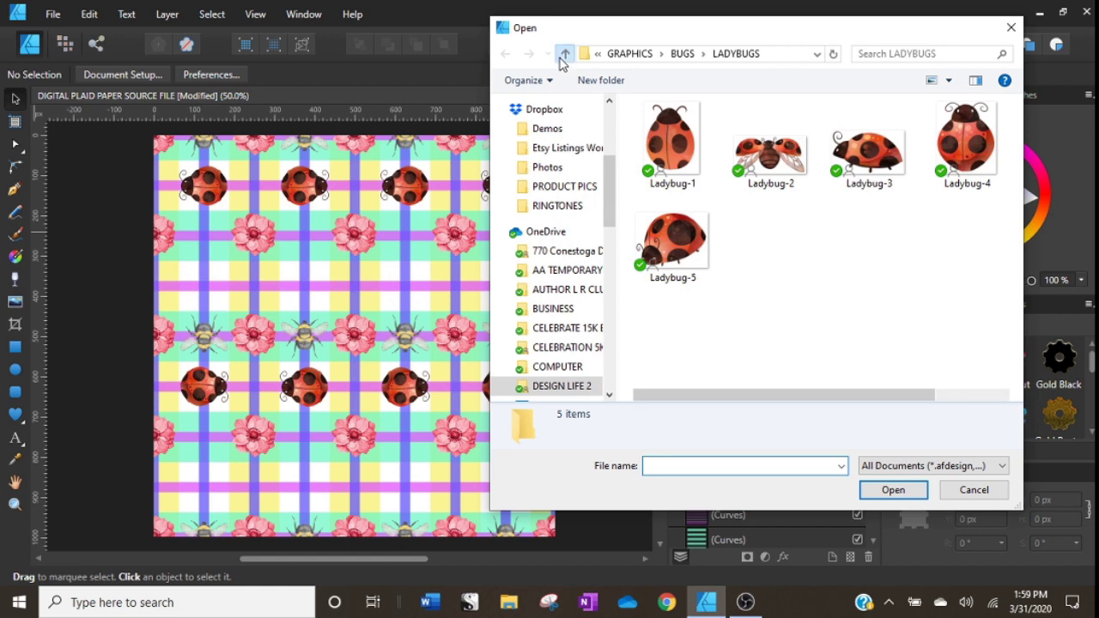
pyautogui.click(683, 164)
pyautogui.doubleClick(682, 164)
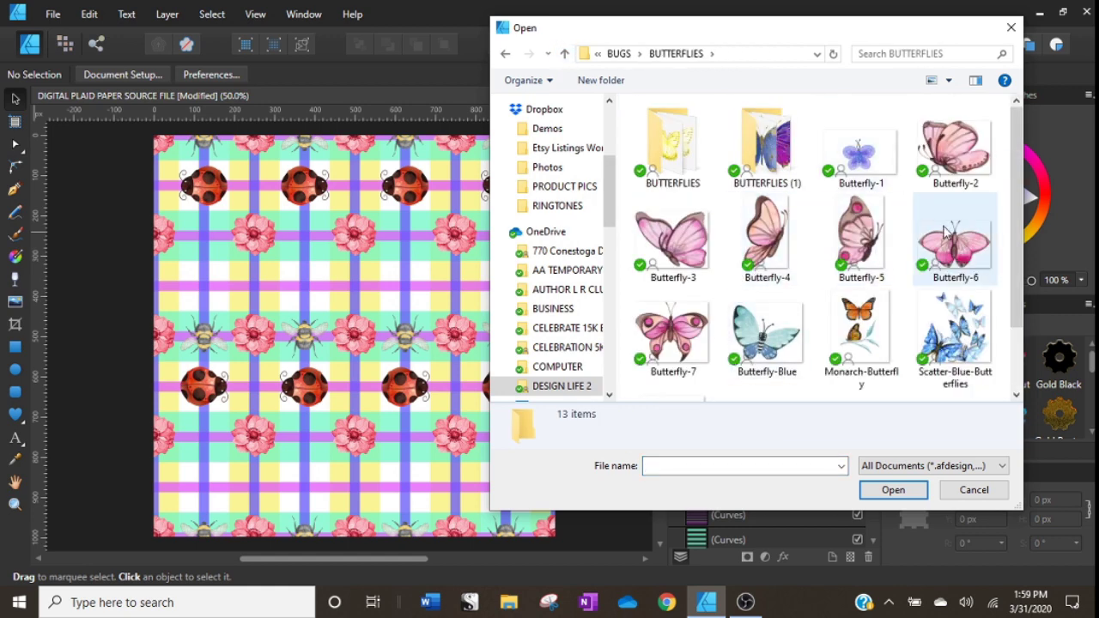
pyautogui.click(953, 146)
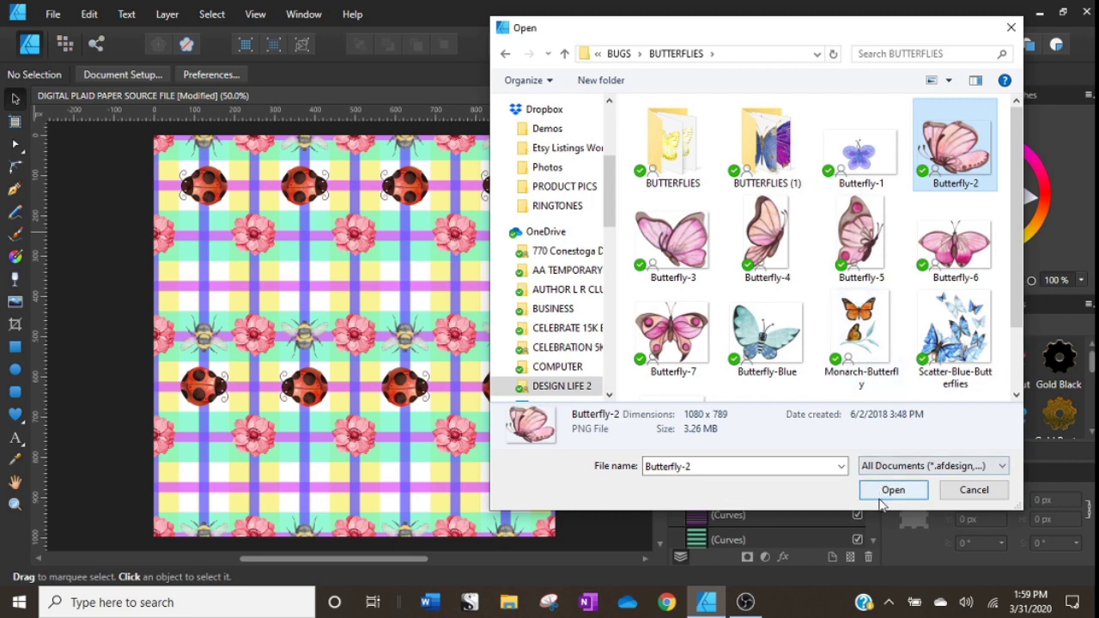
pyautogui.scroll(-2, 890, 326)
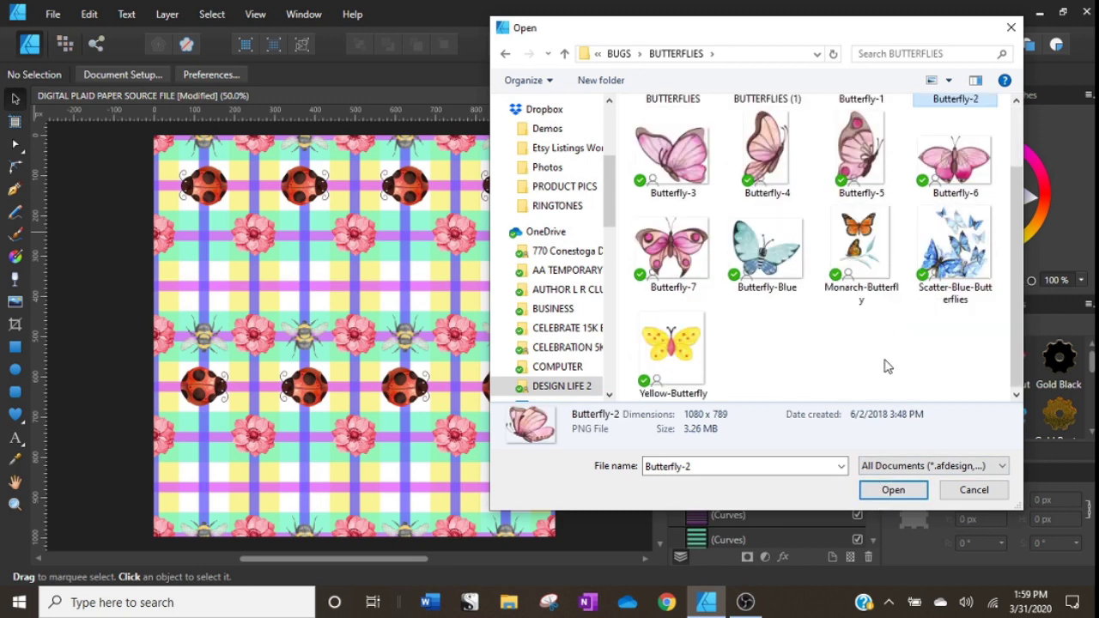
pyautogui.scroll(2, 887, 365)
pyautogui.click(892, 490)
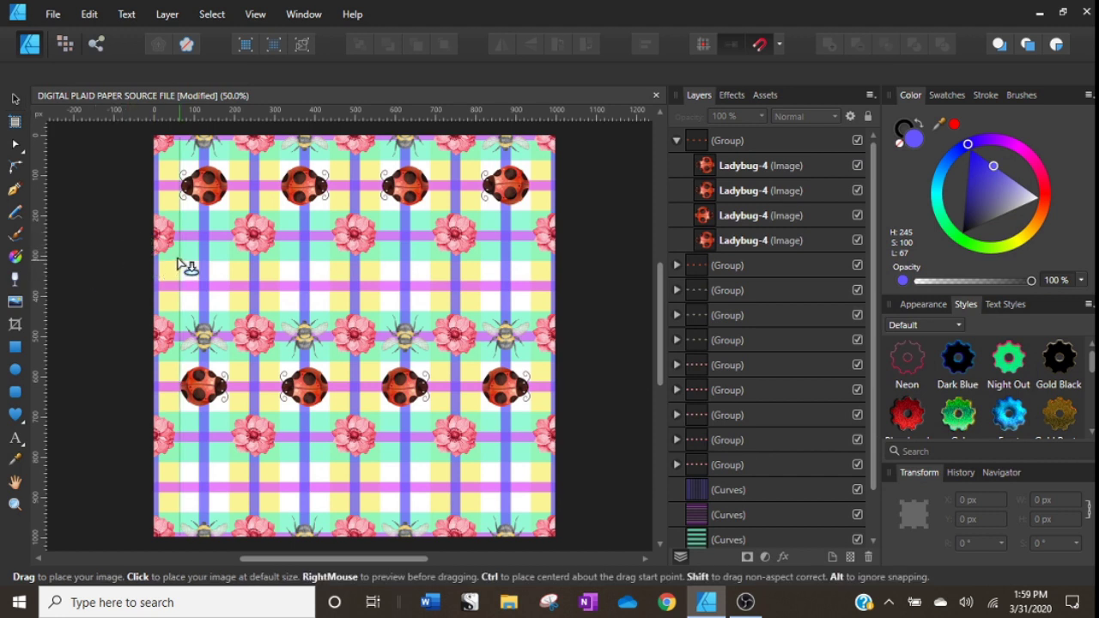
pyautogui.moveTo(179, 260); pyautogui.dragTo(228, 309)
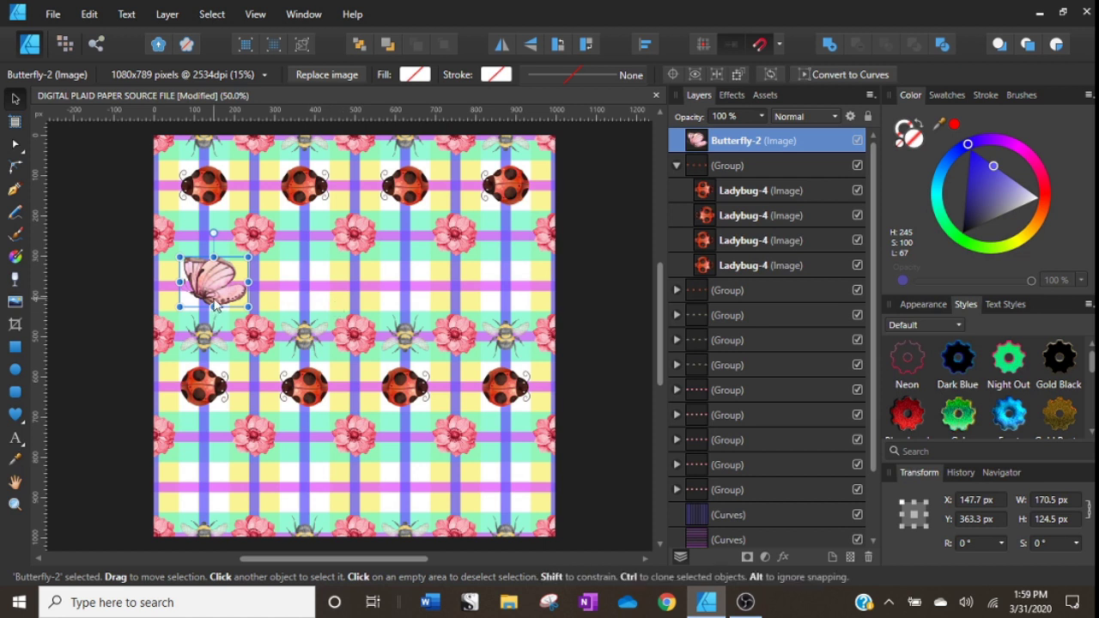
# Set the butterfly's width to 125 px and move its centre onto the page's upper-left corner at X 0, Y 0 px.
pyautogui.click(1043, 505)
pyautogui.write('1')
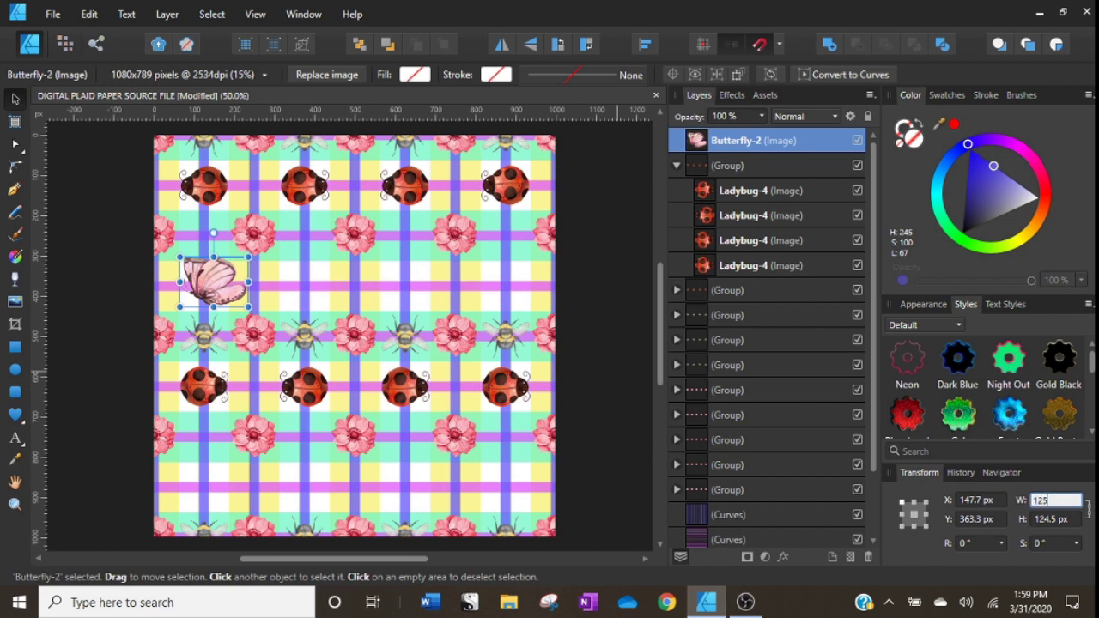
pyautogui.write('25')
pyautogui.press('Return')
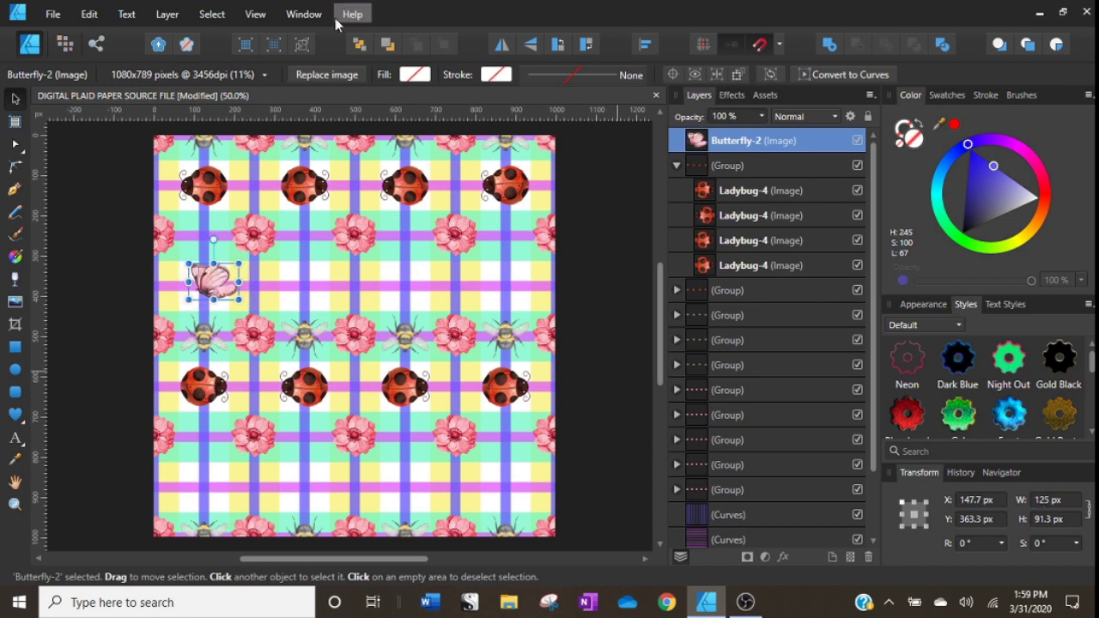
pyautogui.moveTo(215, 290); pyautogui.dragTo(159, 147)
pyautogui.scroll(2, 180, 175)
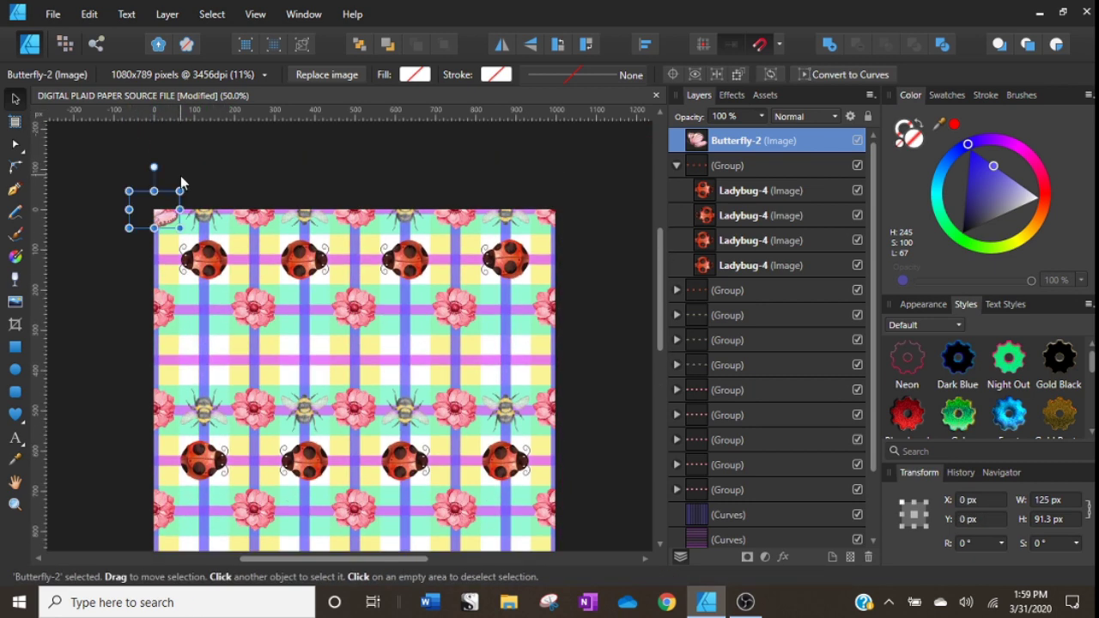
pyautogui.moveTo(164, 220); pyautogui.dragTo(157, 220)
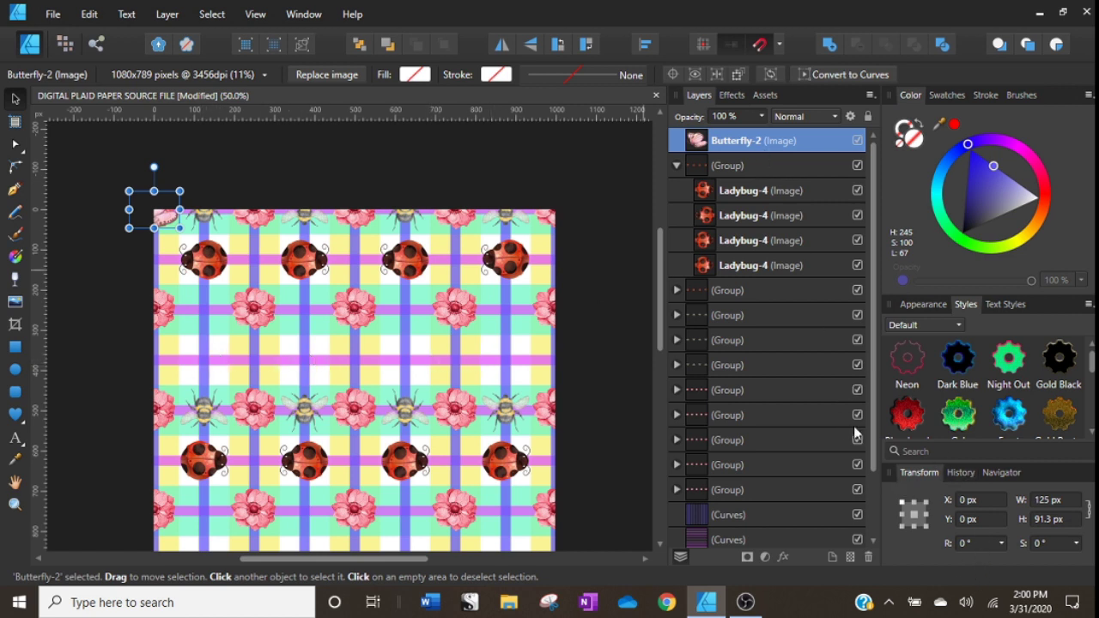
# Add 125 px to the butterfly's X position, placing it at X 125 px.
pyautogui.click(987, 500)
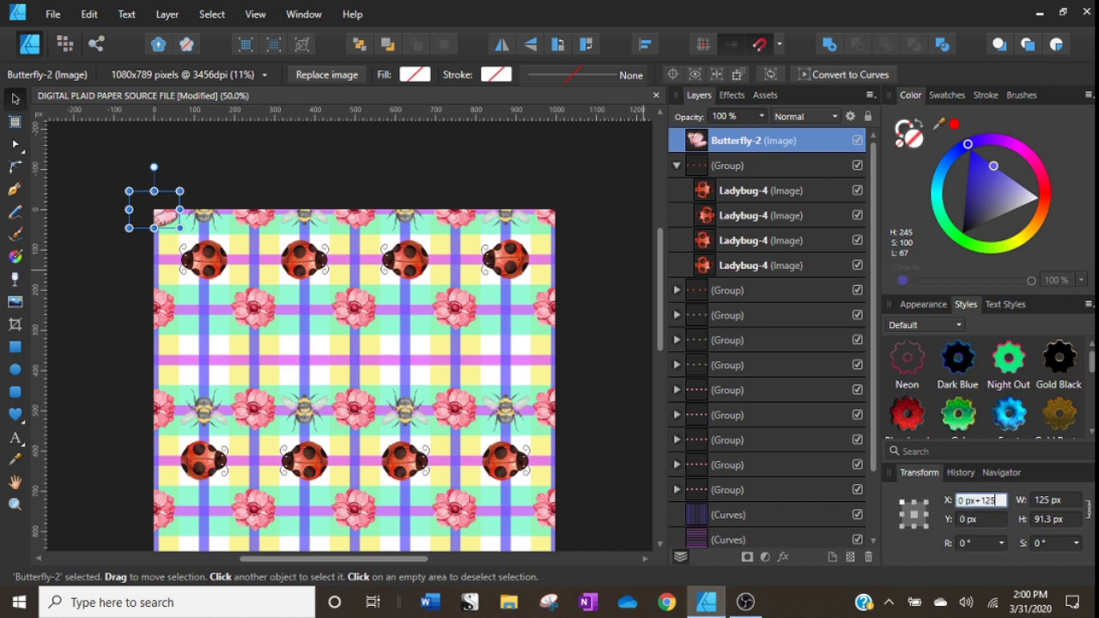
pyautogui.write('+125')
pyautogui.press('Return')
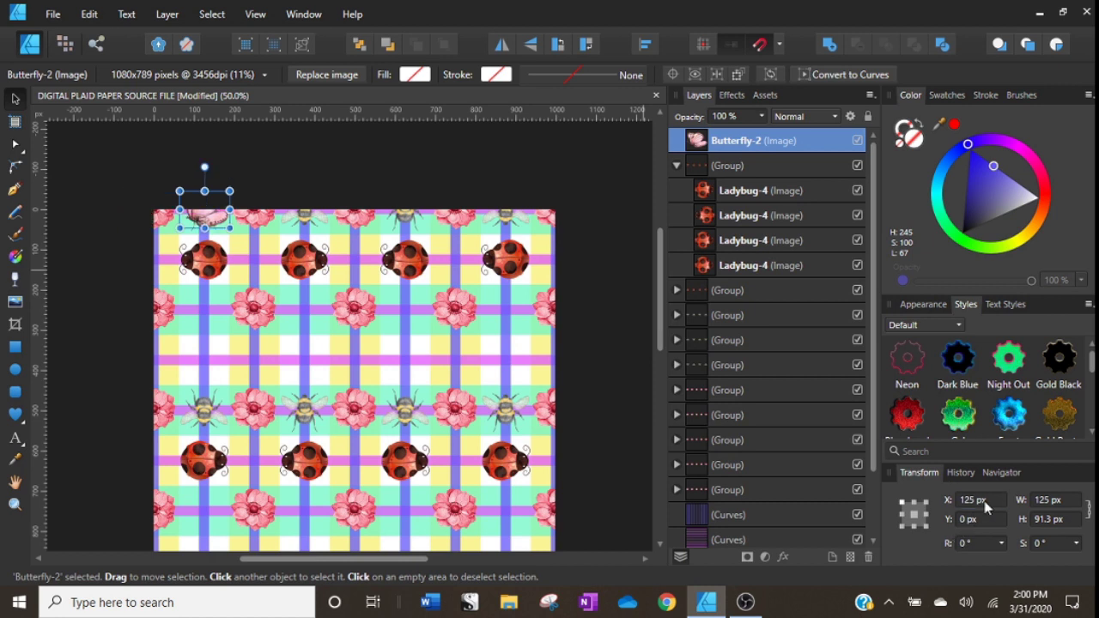
pyautogui.rightClick(757, 140)
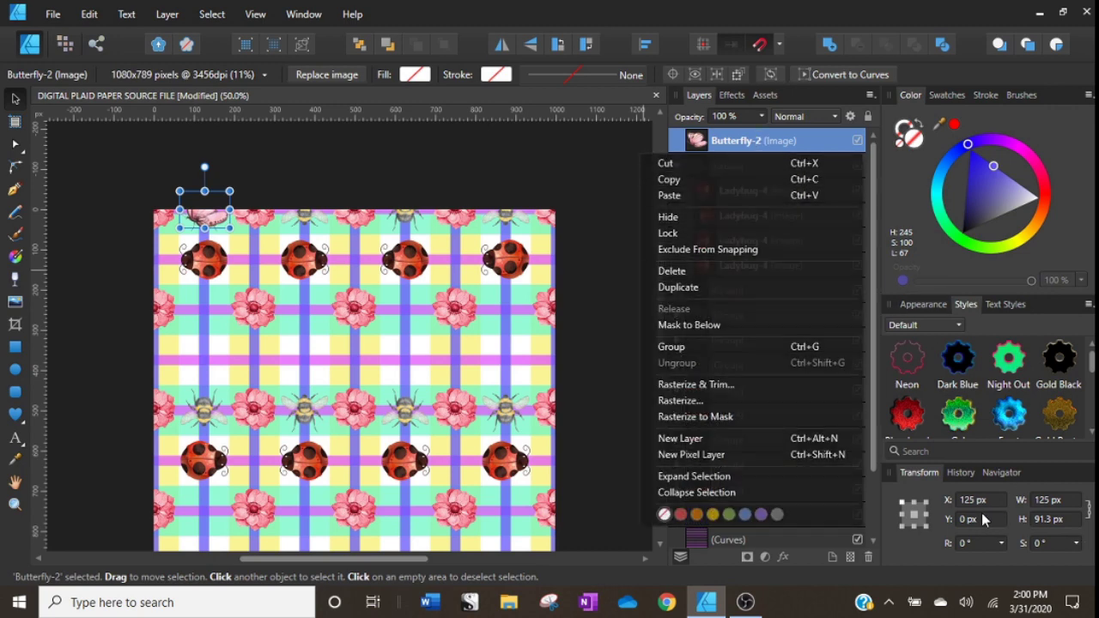
# Try adding 750 px to the butterfly's Y position, and undo the move.
pyautogui.click(987, 520)
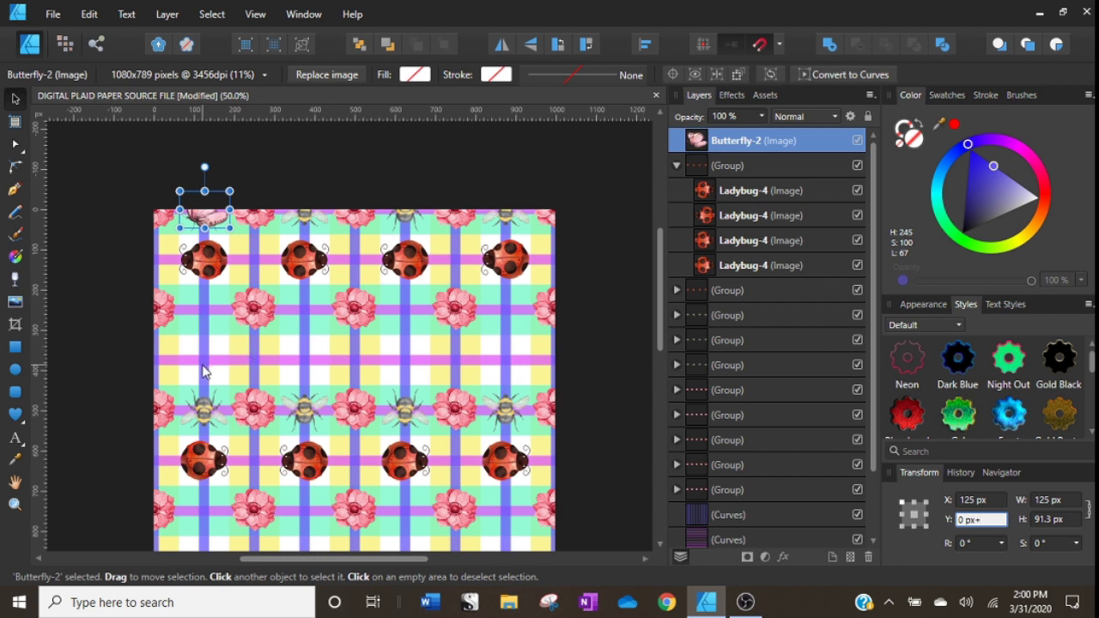
pyautogui.write('+750')
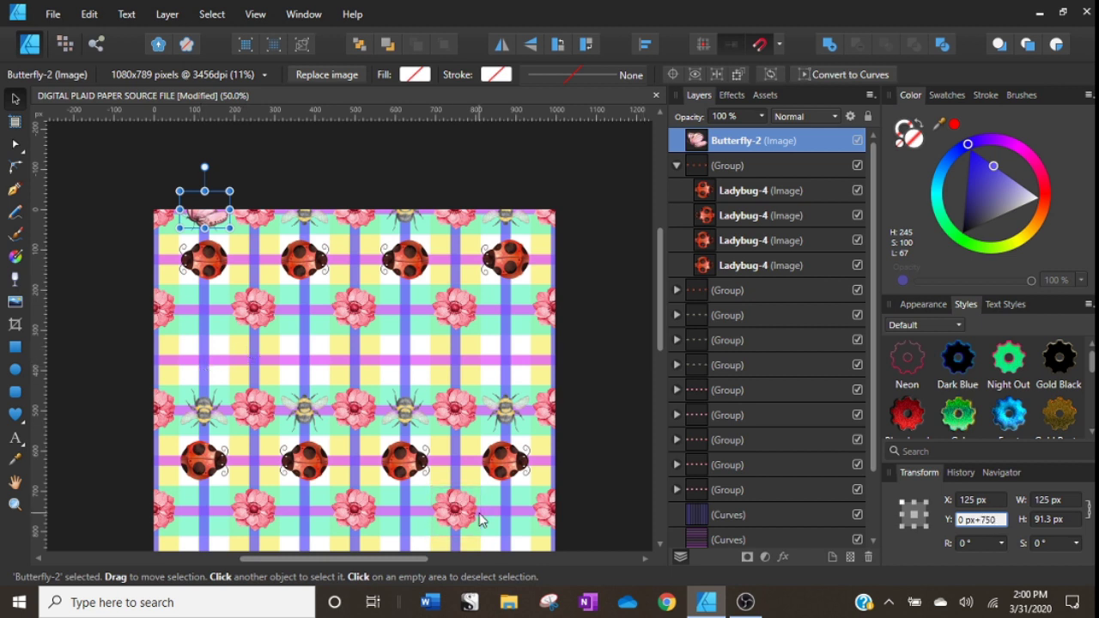
pyautogui.press('Return')
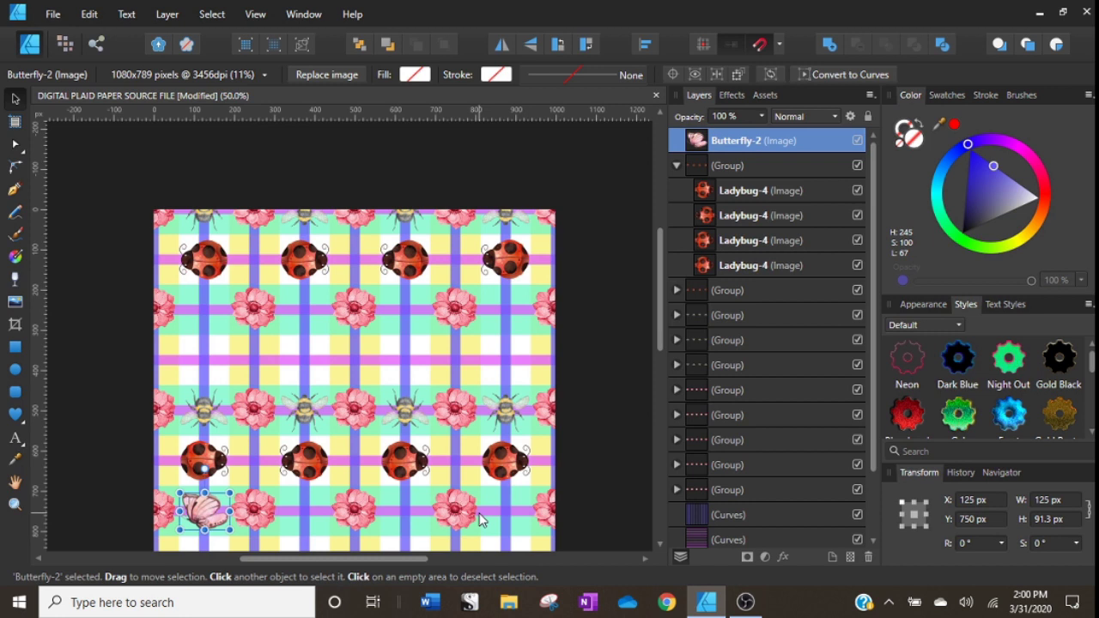
pyautogui.click(91, 13)
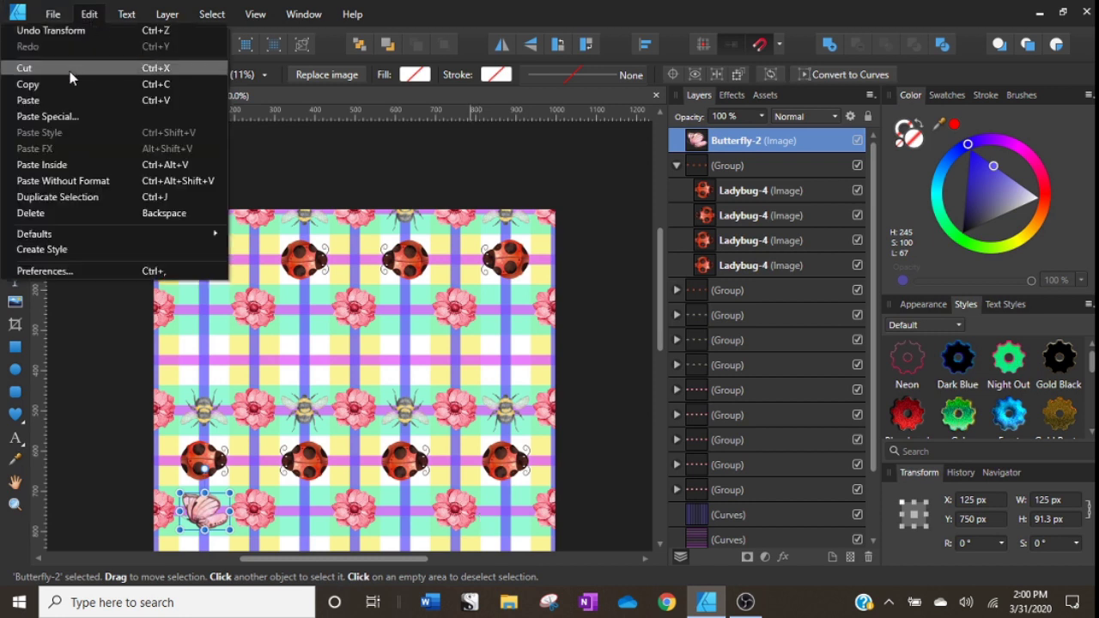
pyautogui.click(51, 31)
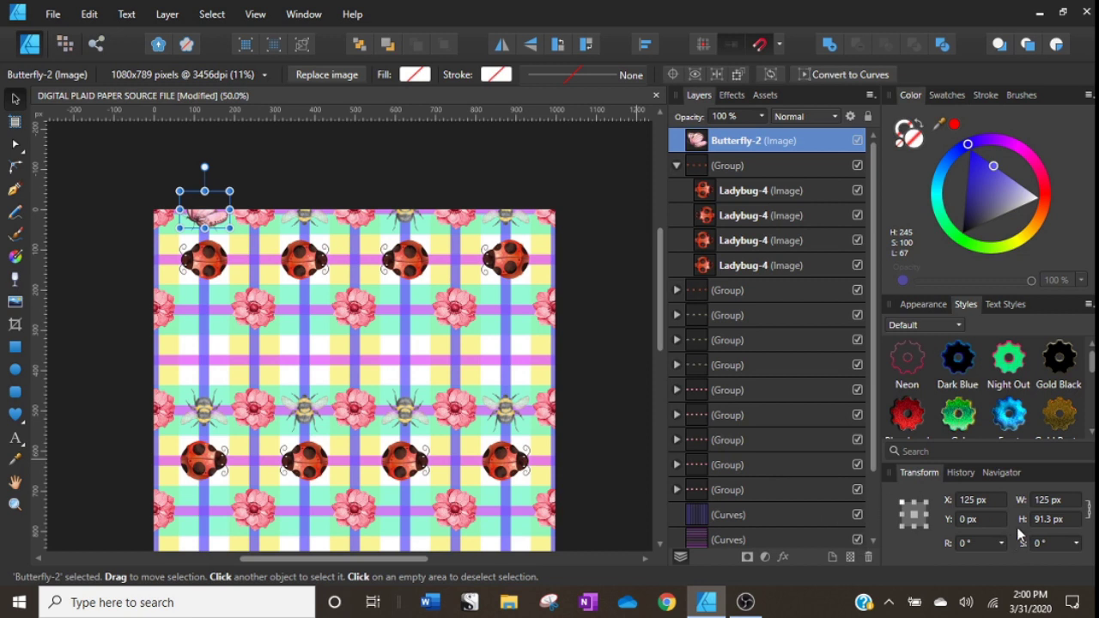
# Move the butterfly to Y 250 px, and add 125 px to its Y position to place it at Y 375 px.
pyautogui.click(993, 519)
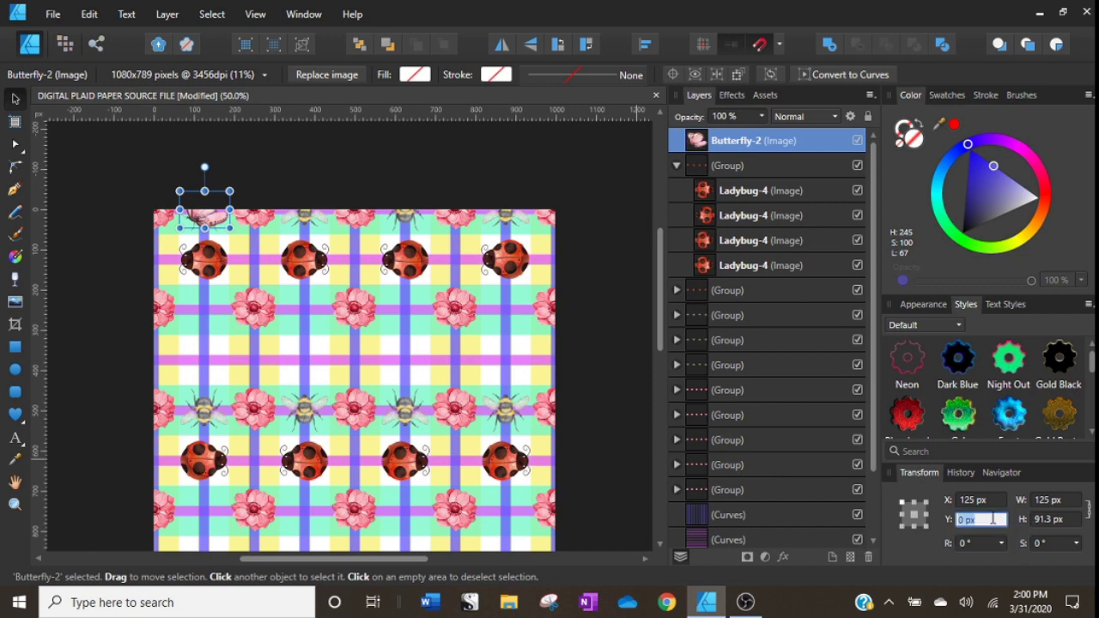
pyautogui.write('-')
pyautogui.press('Return')
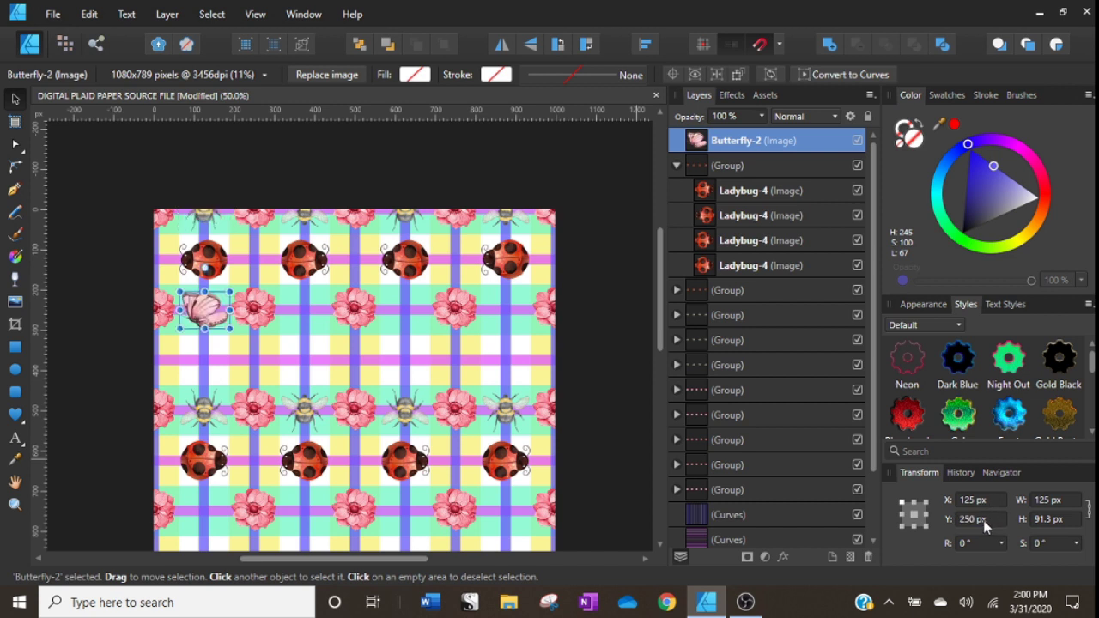
pyautogui.click(994, 520)
pyautogui.scroll(-2, 618, 483)
pyautogui.scroll(1, 603, 478)
pyautogui.click(992, 519)
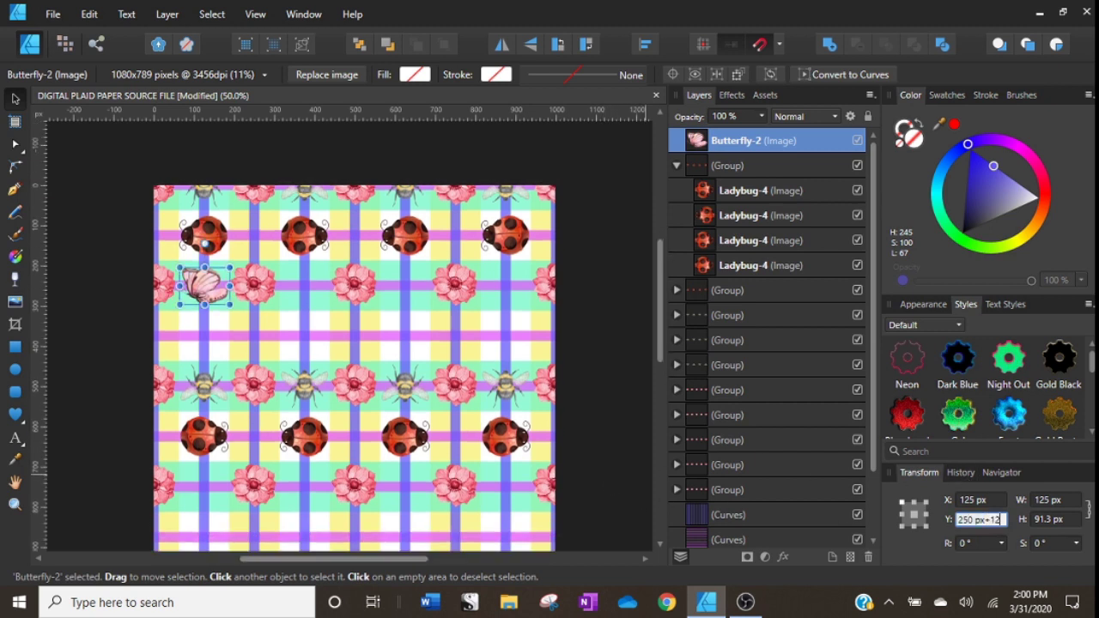
pyautogui.press('Return')
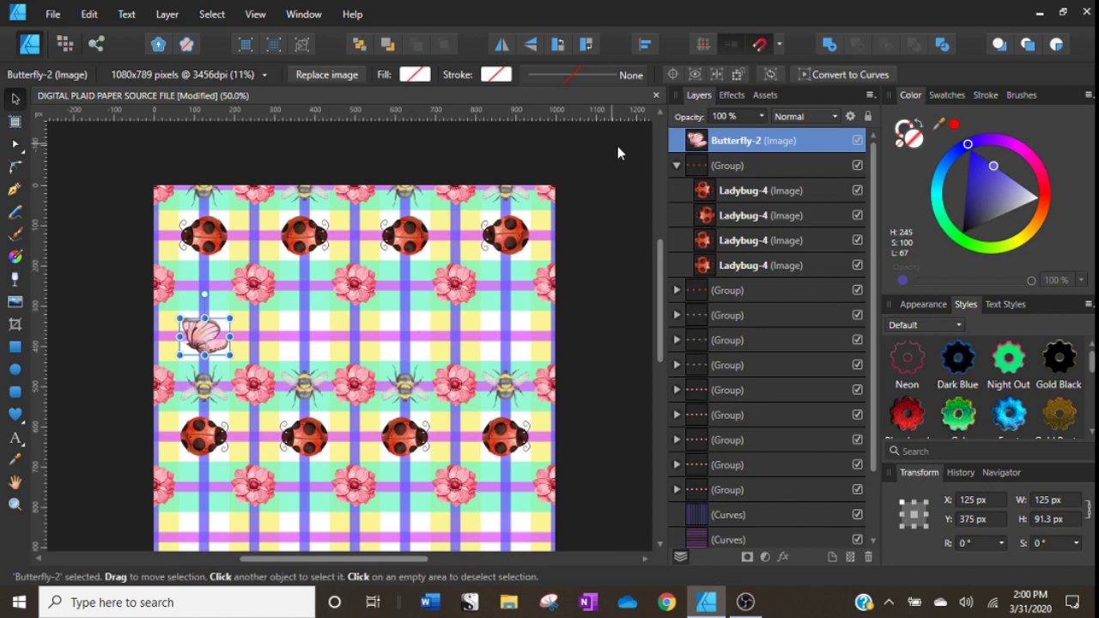
# Duplicate the butterfly and add 250 px to the copy's X position, placing it at X 375 px.
pyautogui.rightClick(728, 153)
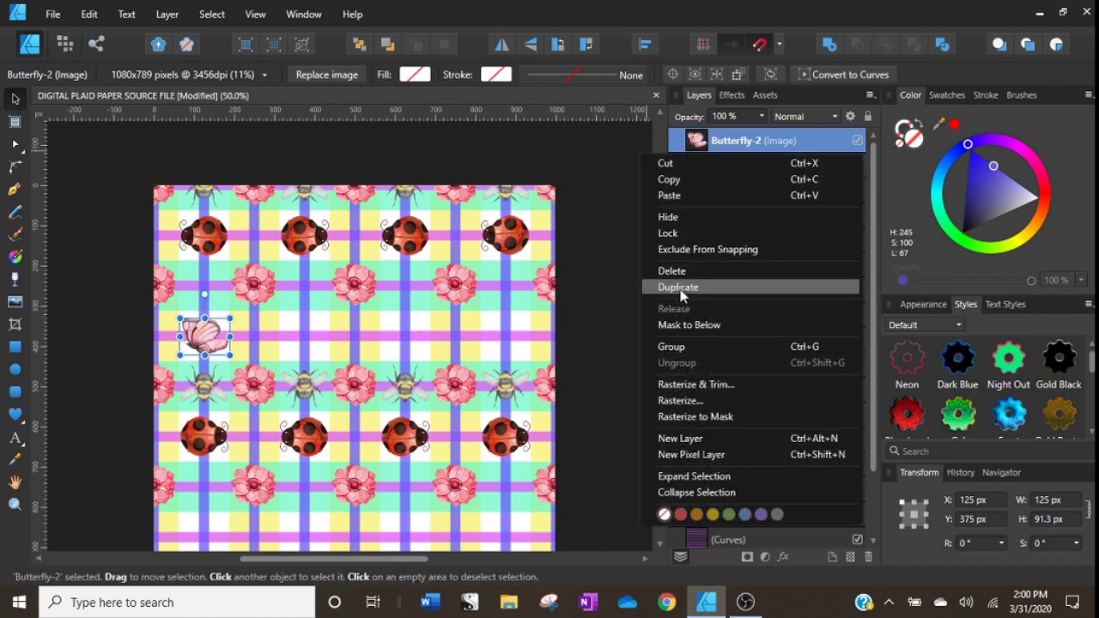
pyautogui.click(678, 289)
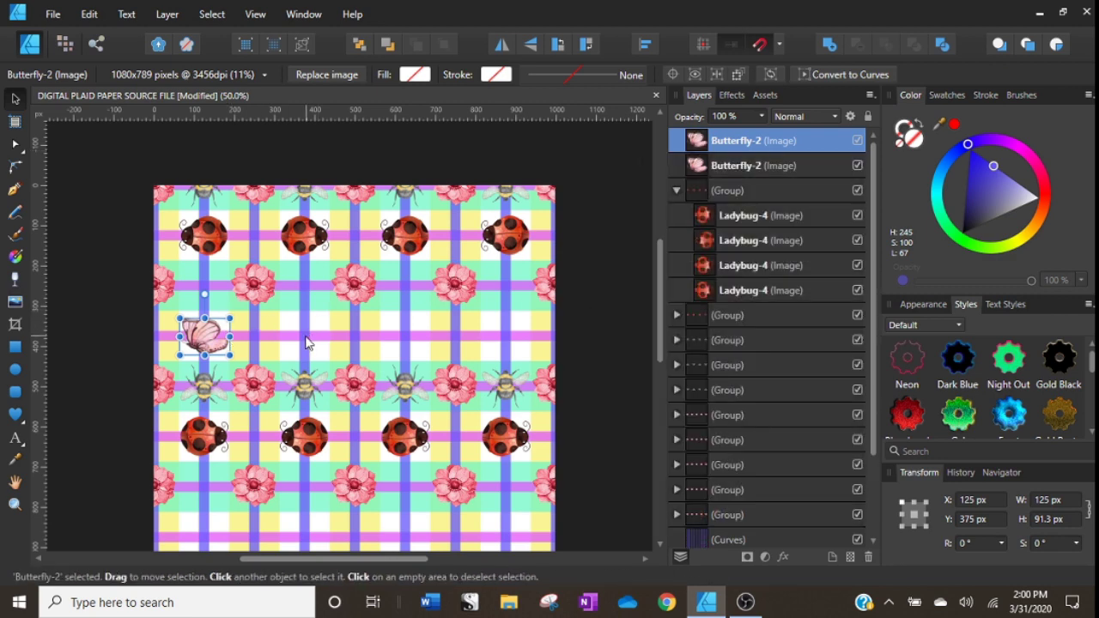
pyautogui.click(987, 501)
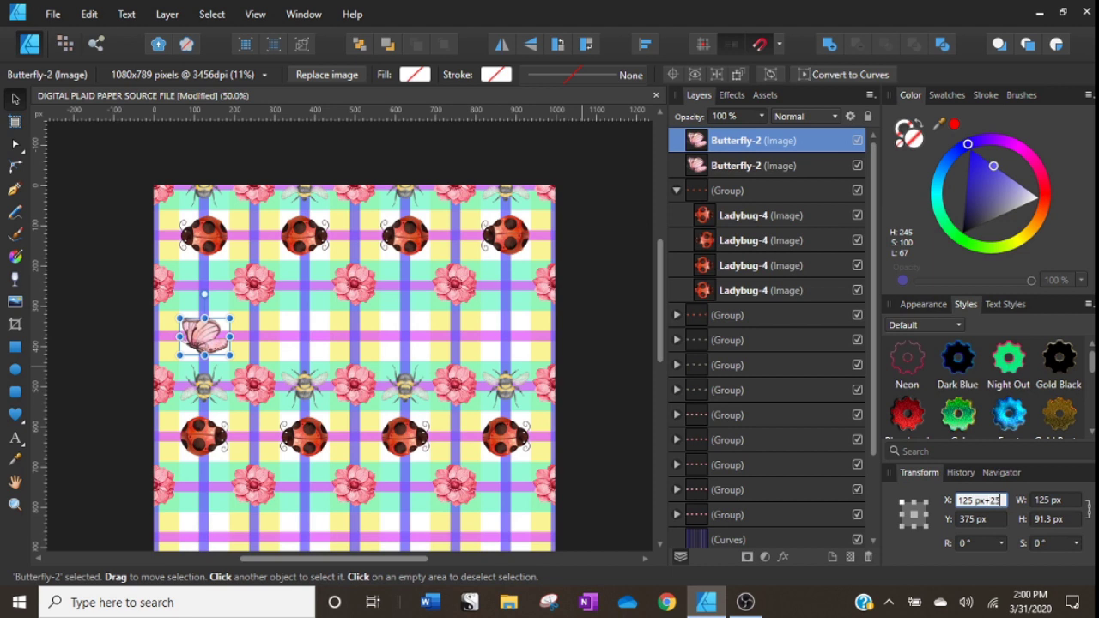
pyautogui.press('Return')
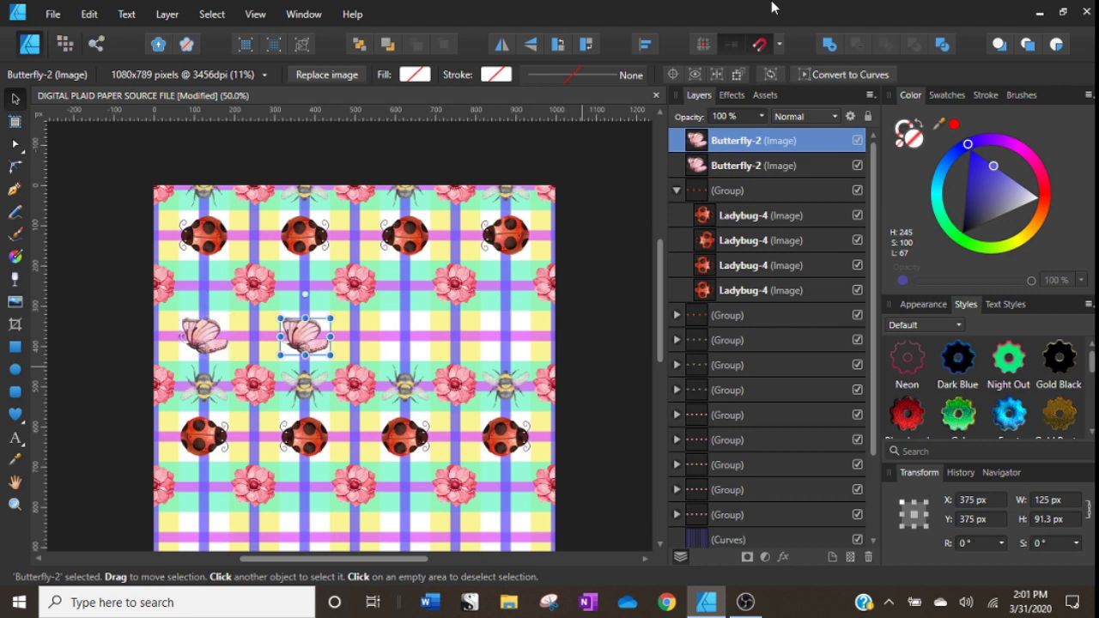
# Duplicate the butterfly twice more with the same 250 px offset, placing copies at X 625 px and X 875 px.
pyautogui.rightClick(755, 146)
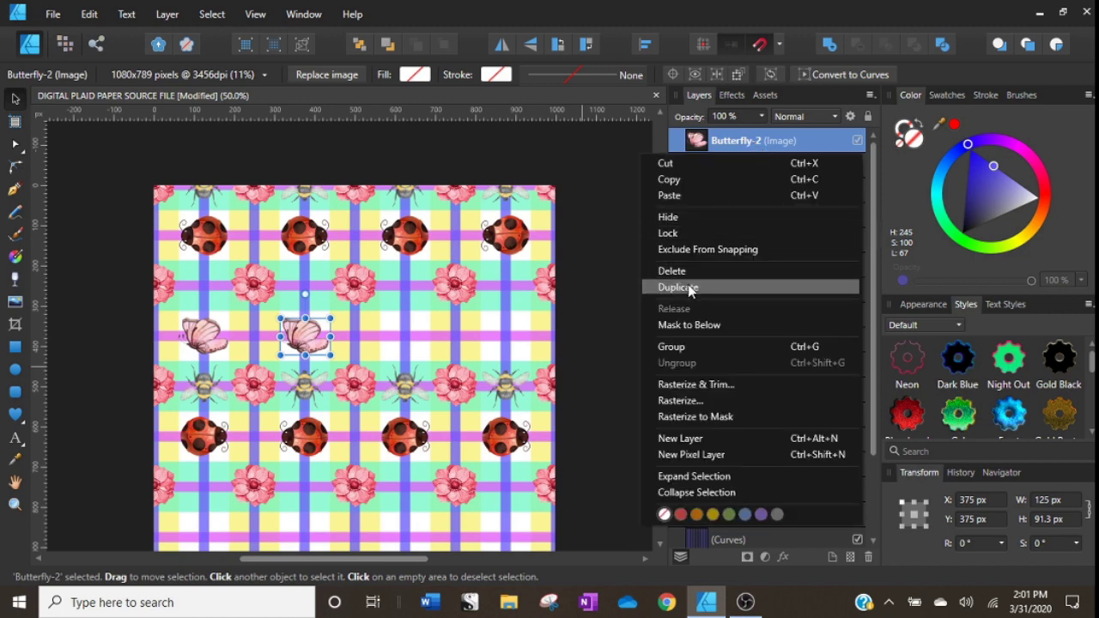
pyautogui.click(712, 287)
pyautogui.rightClick(721, 150)
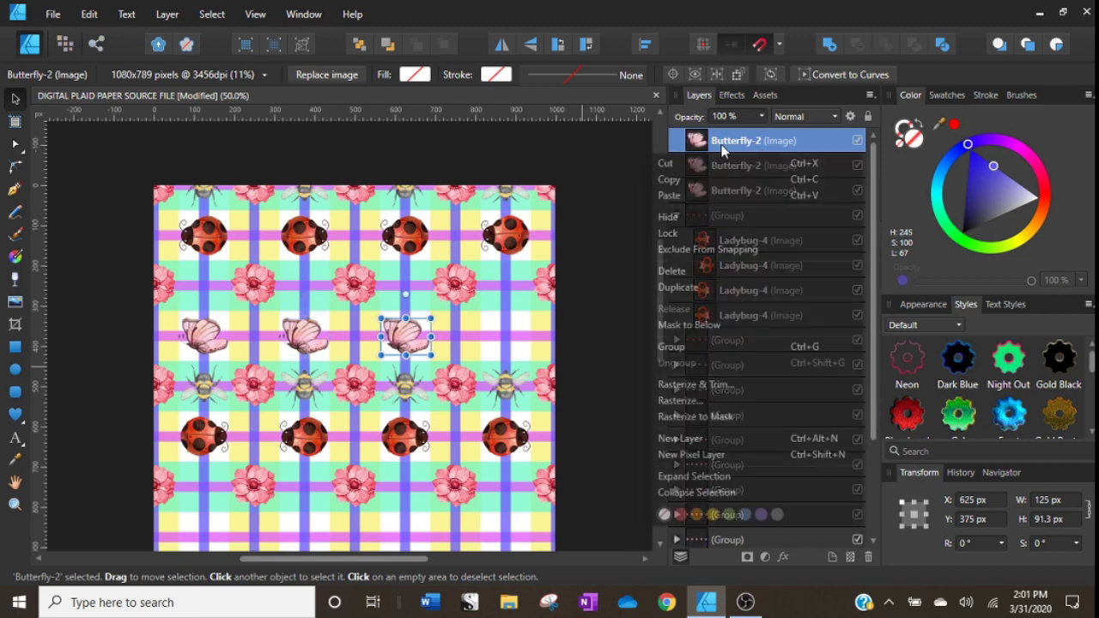
pyautogui.click(677, 289)
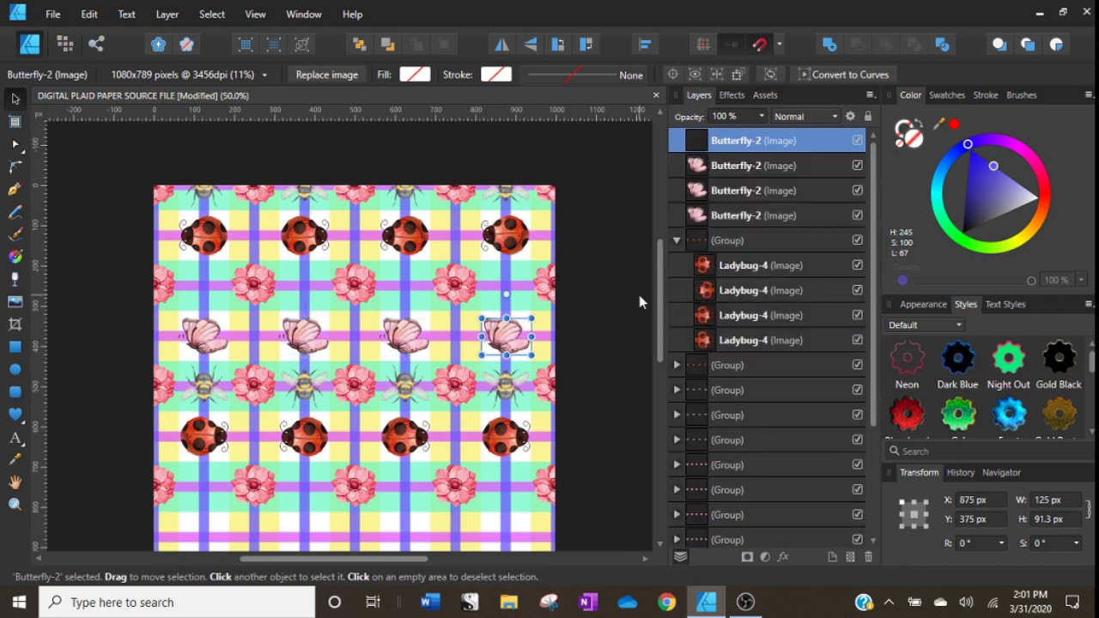
pyautogui.scroll(-2, 578, 306)
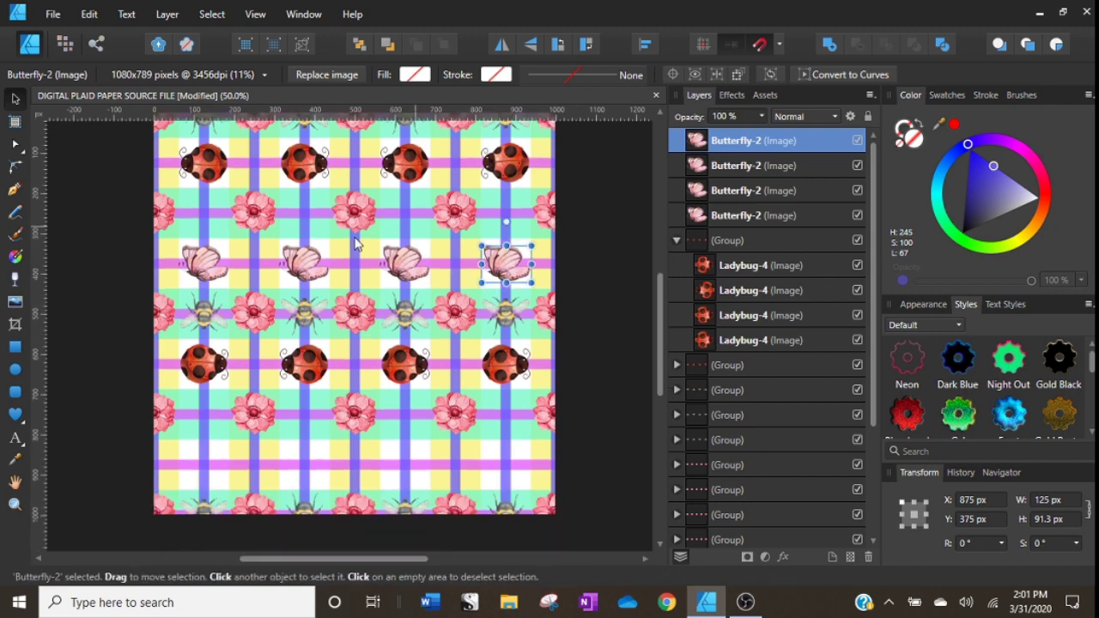
# Select the four butterflies in the row and group them.
pyautogui.click(554, 273)
pyautogui.click(591, 292)
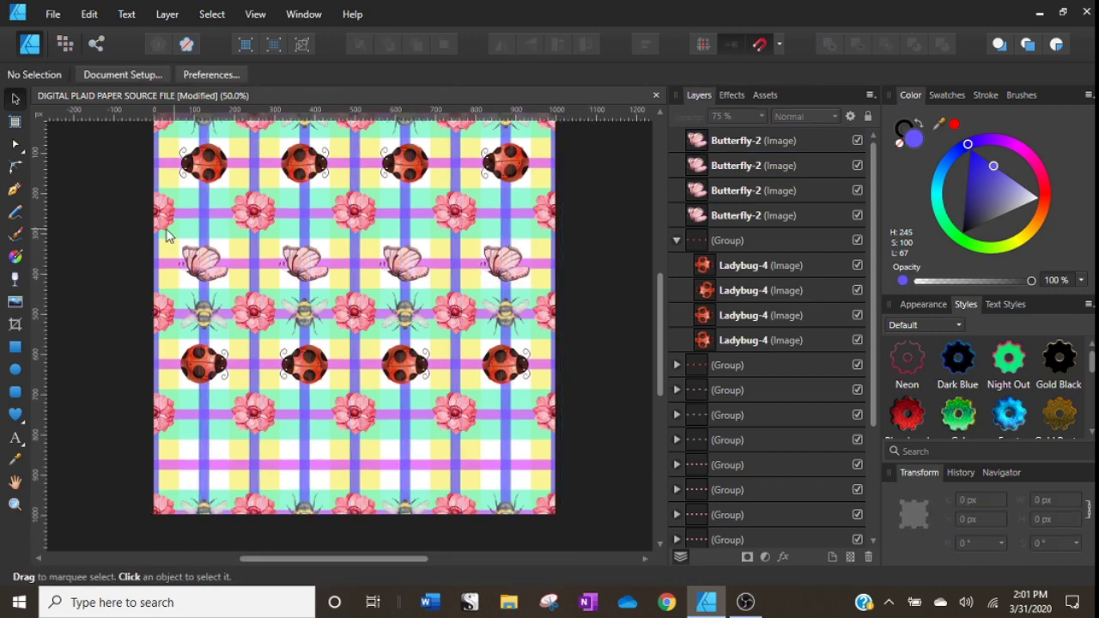
pyautogui.moveTo(111, 230); pyautogui.dragTo(566, 290)
pyautogui.rightClick(718, 145)
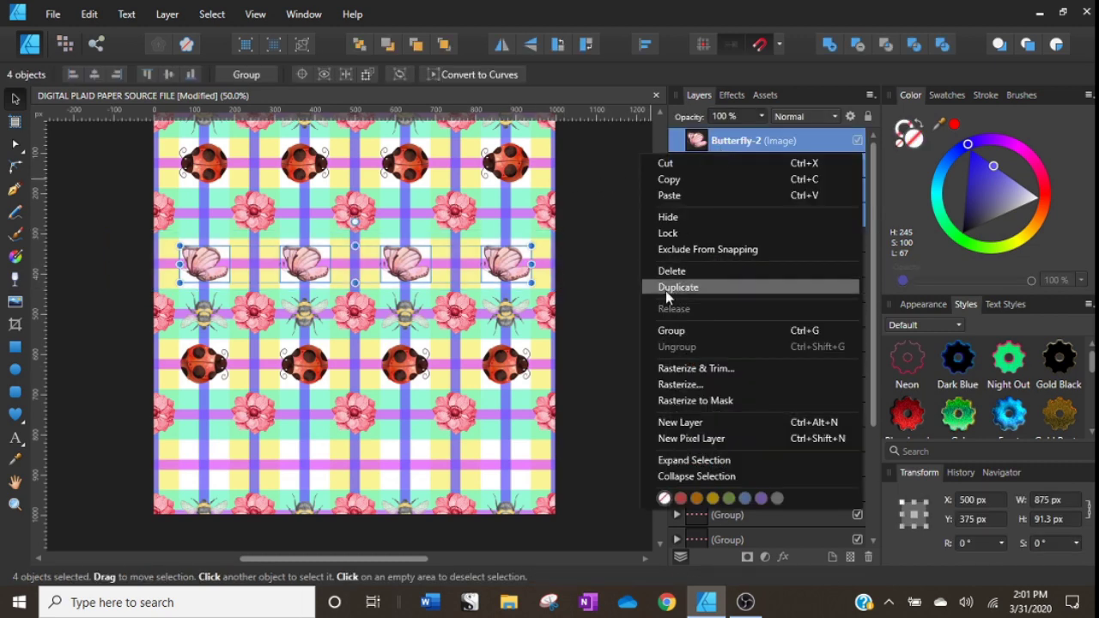
pyautogui.click(665, 330)
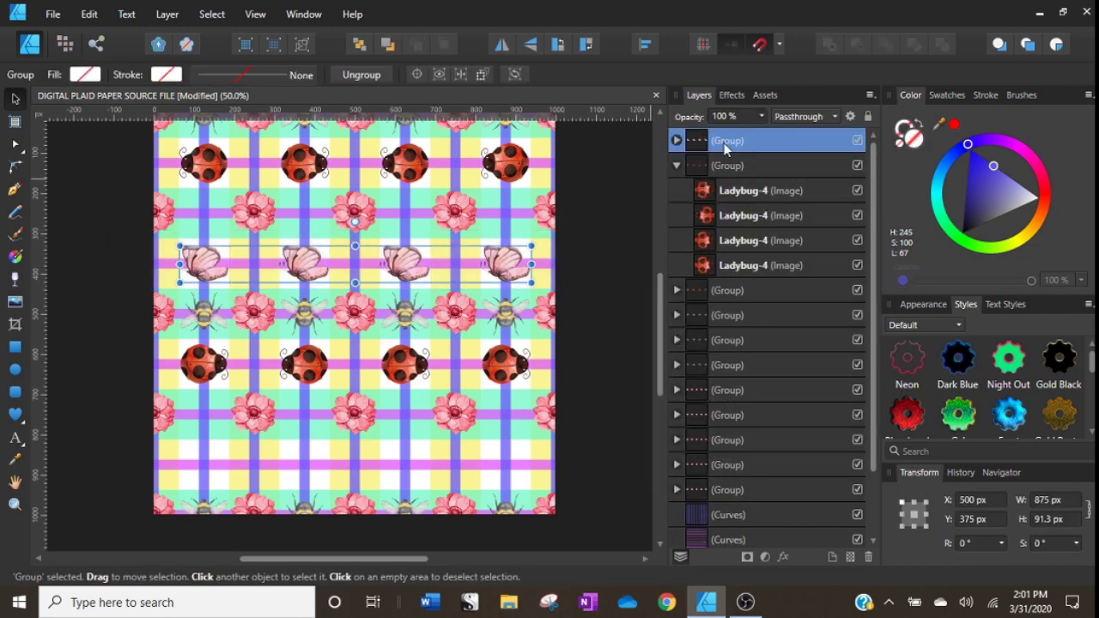
# Duplicate the butterfly row group and add 500 px to the copy's Y position, placing it at Y 875 px.
pyautogui.rightClick(752, 143)
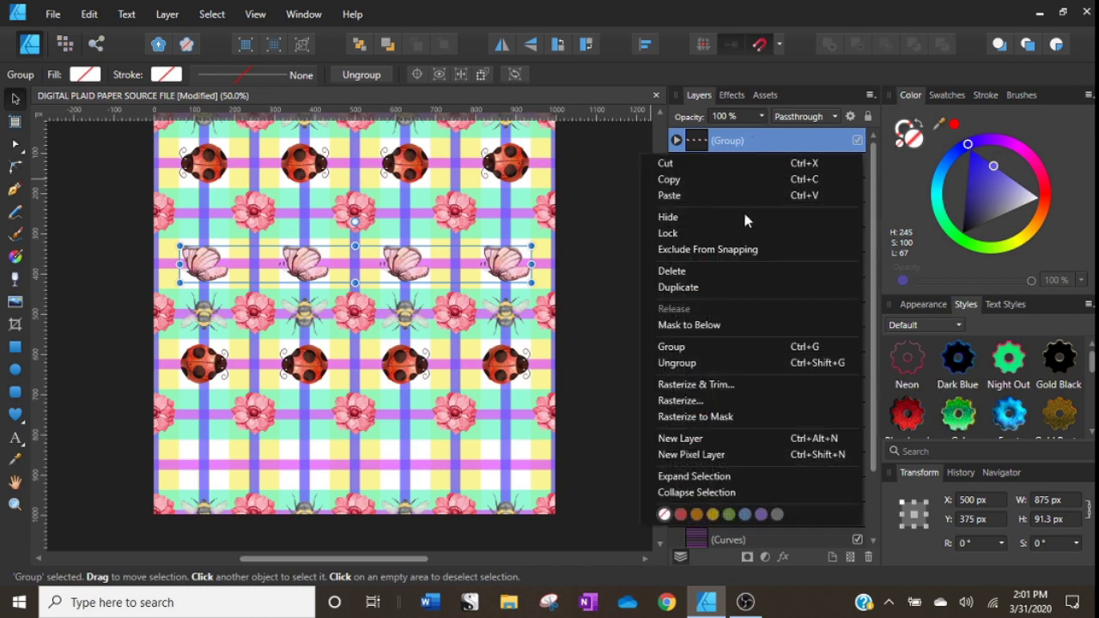
pyautogui.click(724, 287)
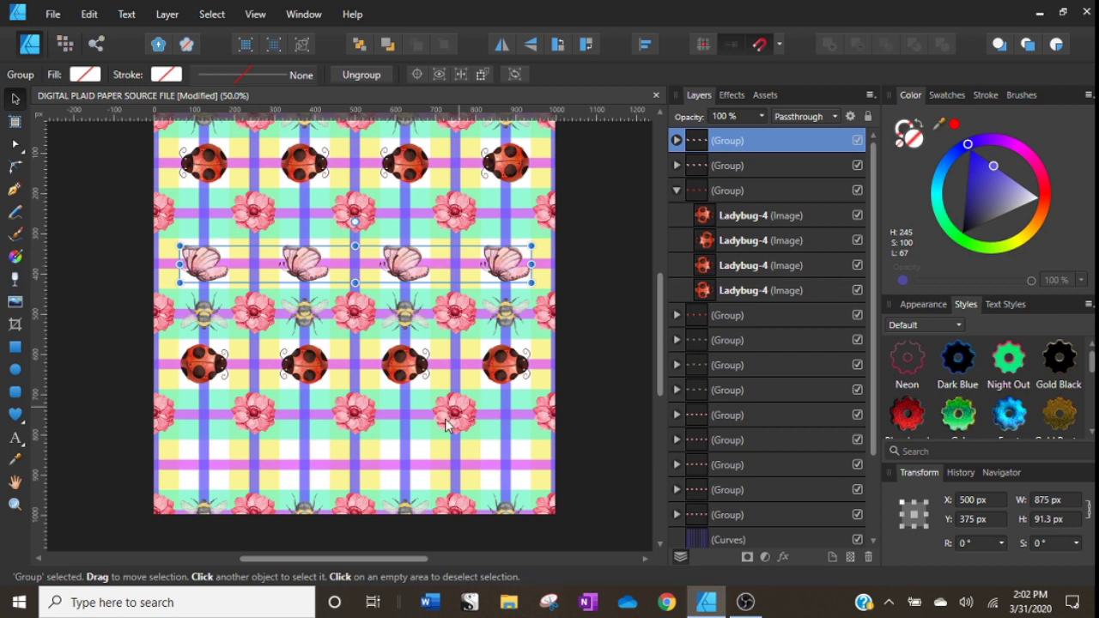
pyautogui.click(995, 519)
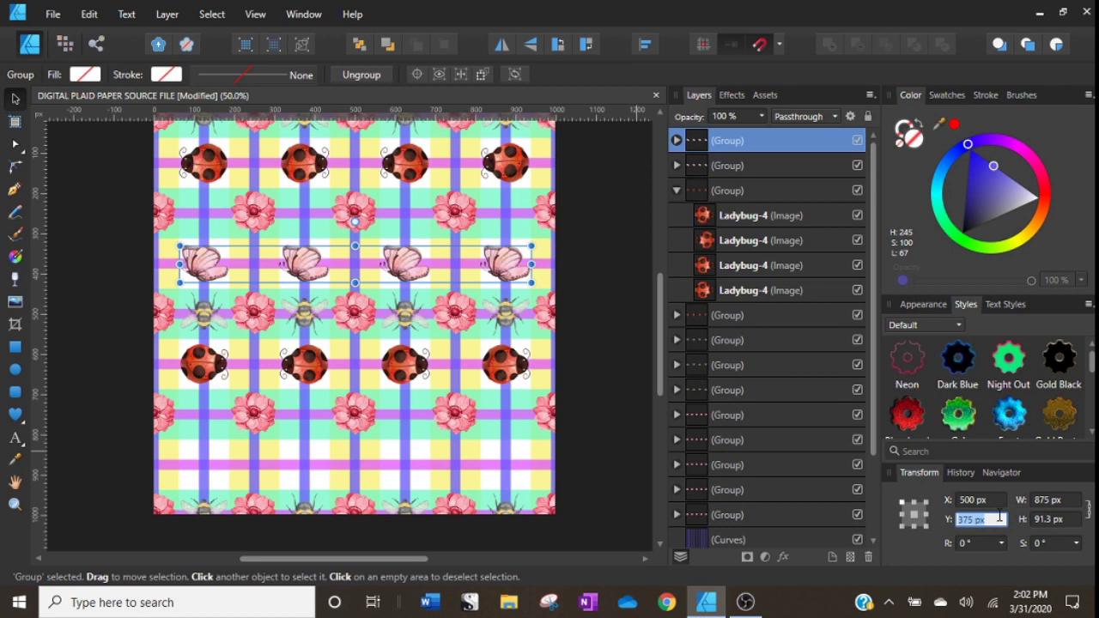
pyautogui.click(1002, 518)
pyautogui.write('+500')
pyautogui.press('Return')
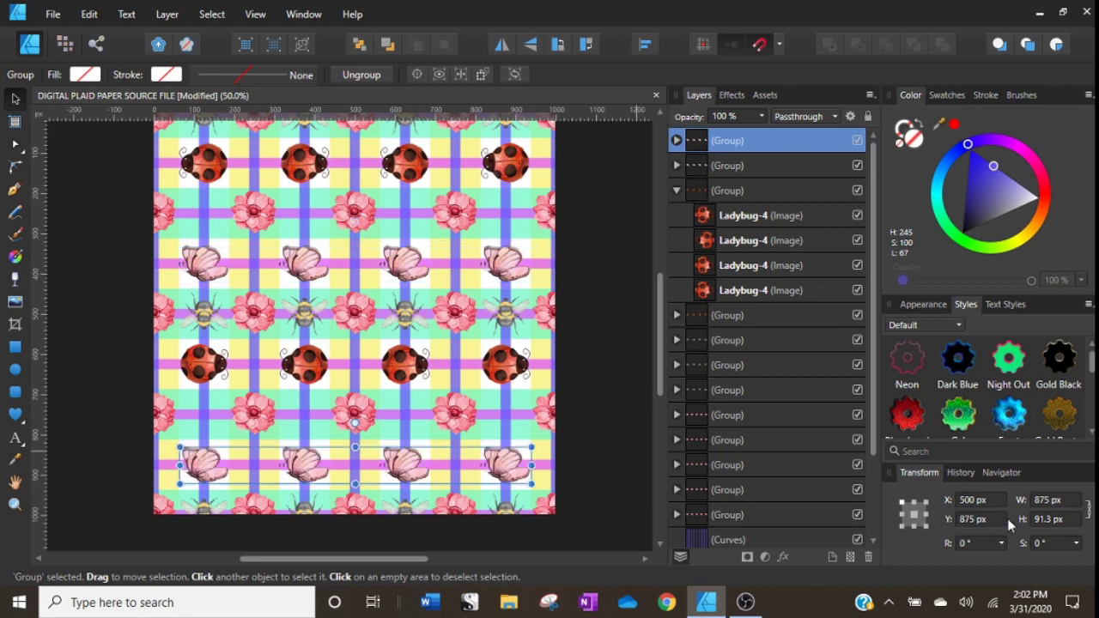
pyautogui.click(581, 324)
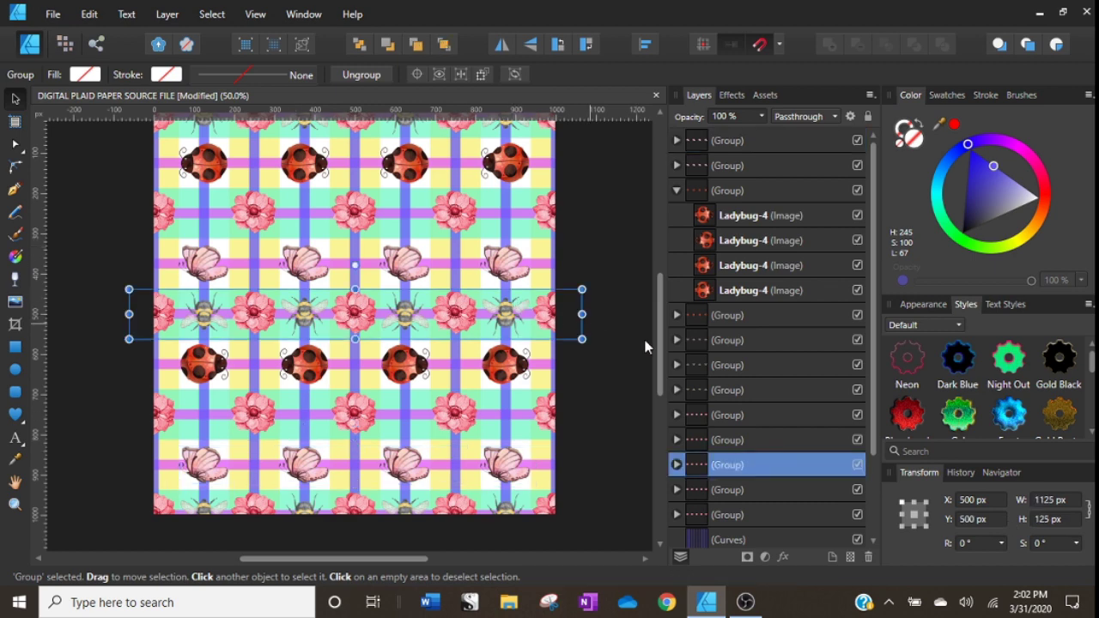
pyautogui.click(1001, 473)
pyautogui.click(925, 462)
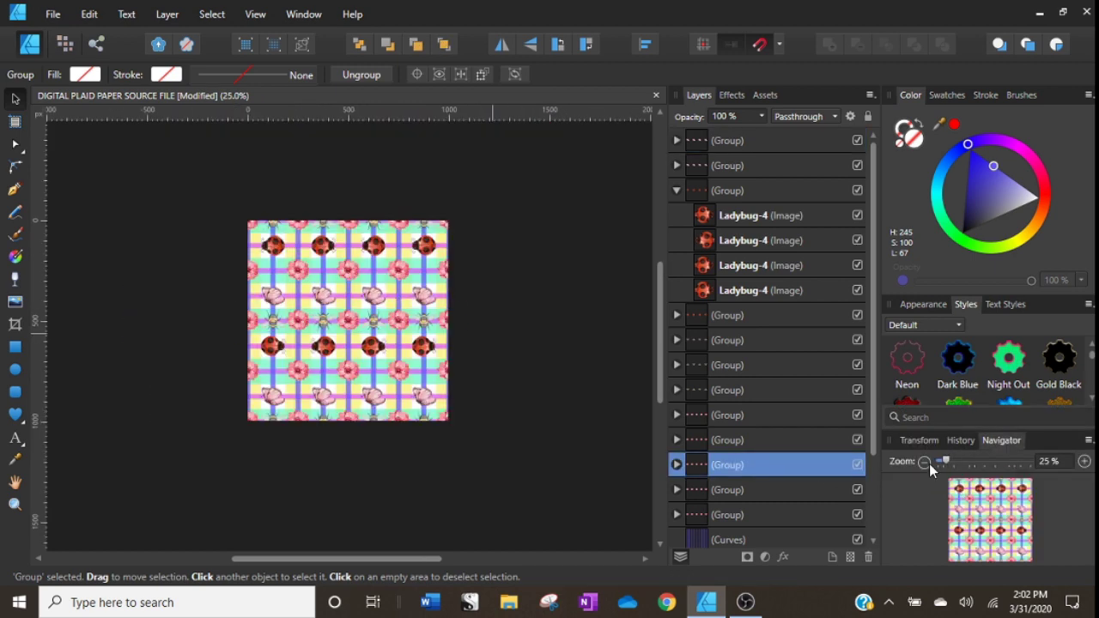
pyautogui.click(476, 452)
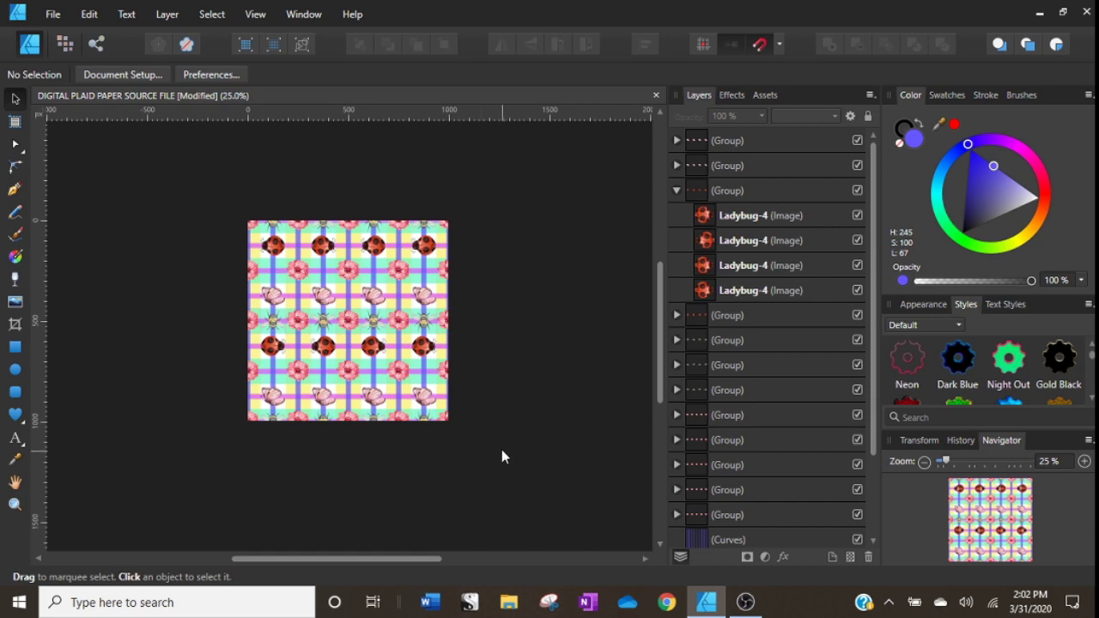
pyautogui.moveTo(498, 445); pyautogui.dragTo(186, 213)
pyautogui.click(545, 203)
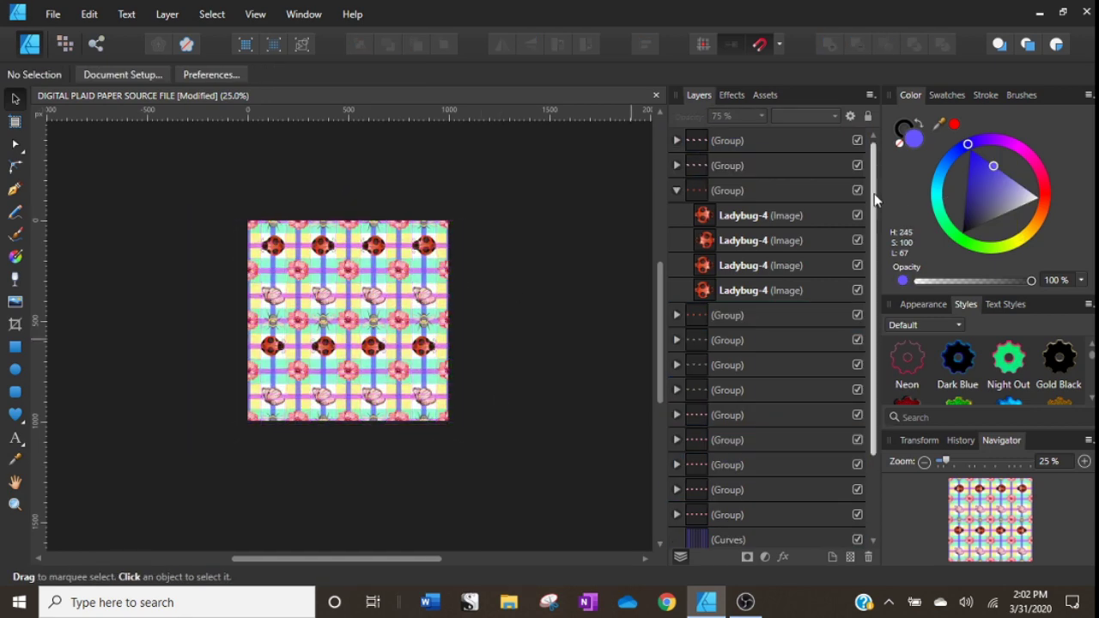
# Lock the blue, purple, green and yellow stripe curve layers.
pyautogui.moveTo(874, 193); pyautogui.dragTo(874, 273)
pyautogui.click(766, 439)
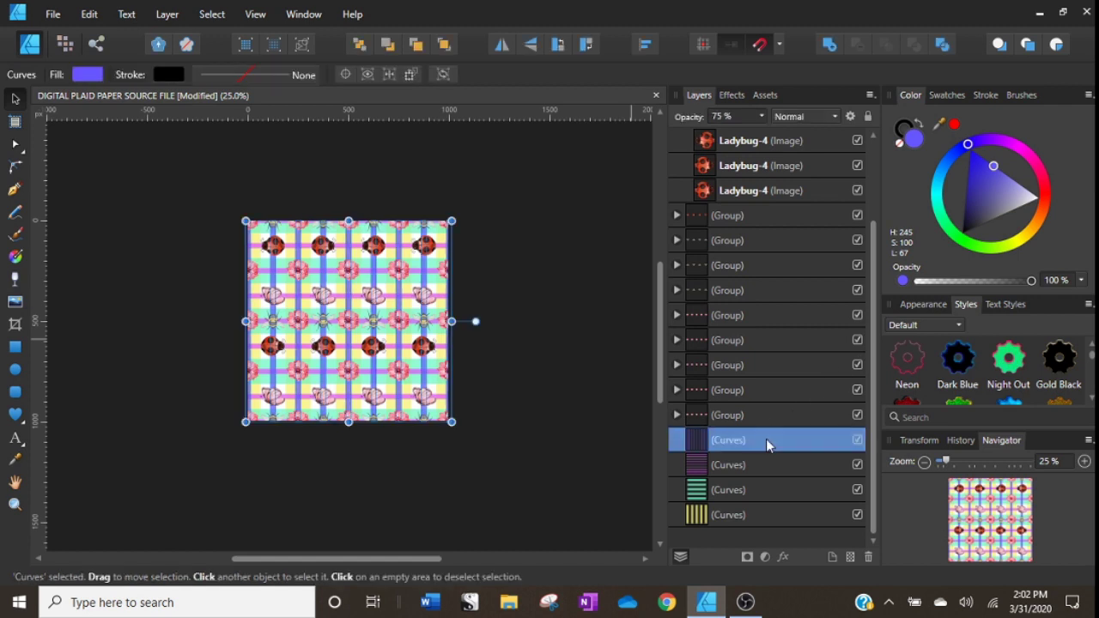
pyautogui.click(867, 116)
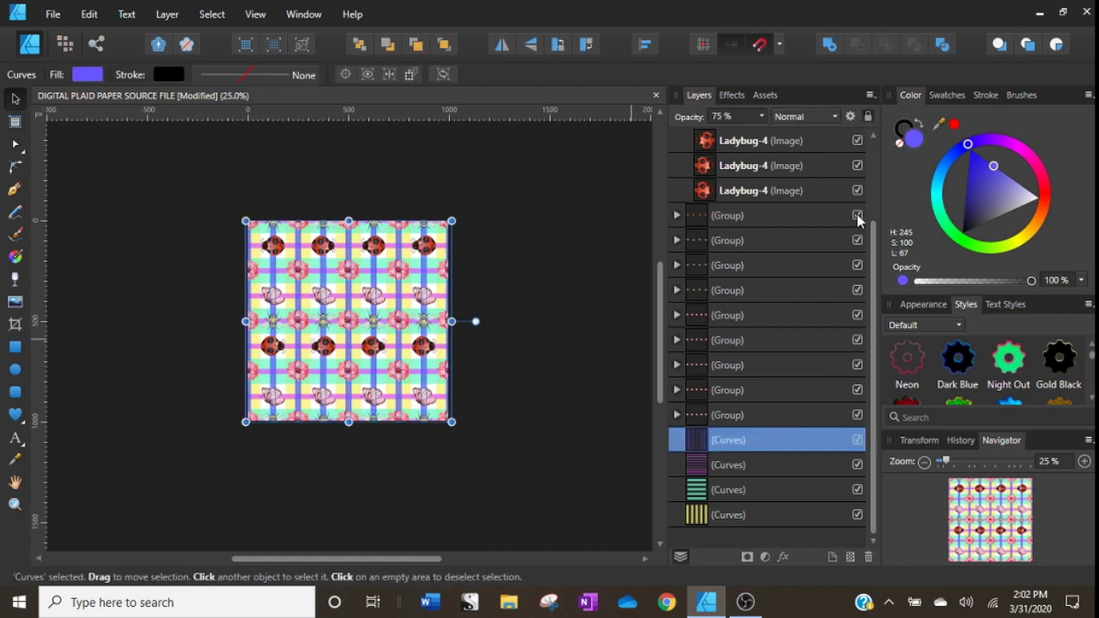
pyautogui.click(763, 465)
pyautogui.click(867, 115)
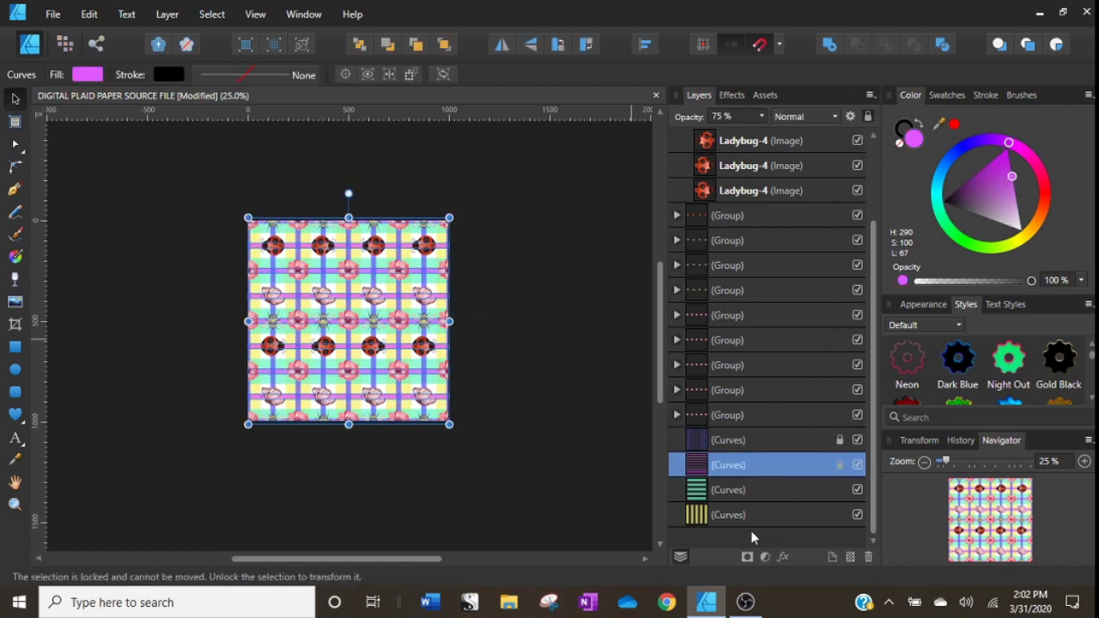
pyautogui.click(747, 486)
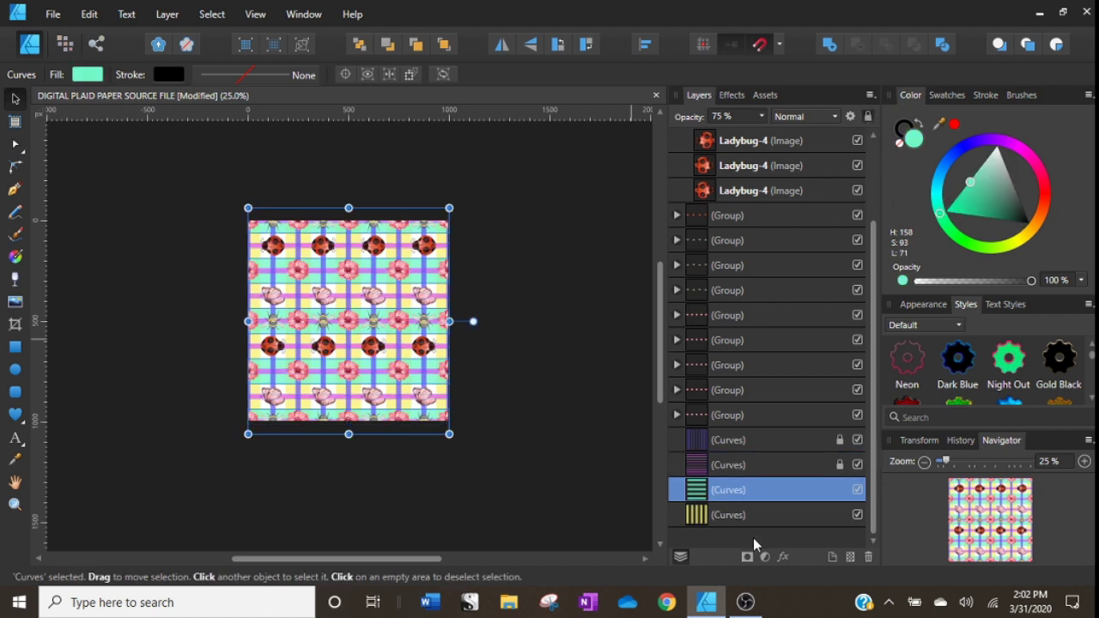
pyautogui.click(753, 517)
pyautogui.click(867, 116)
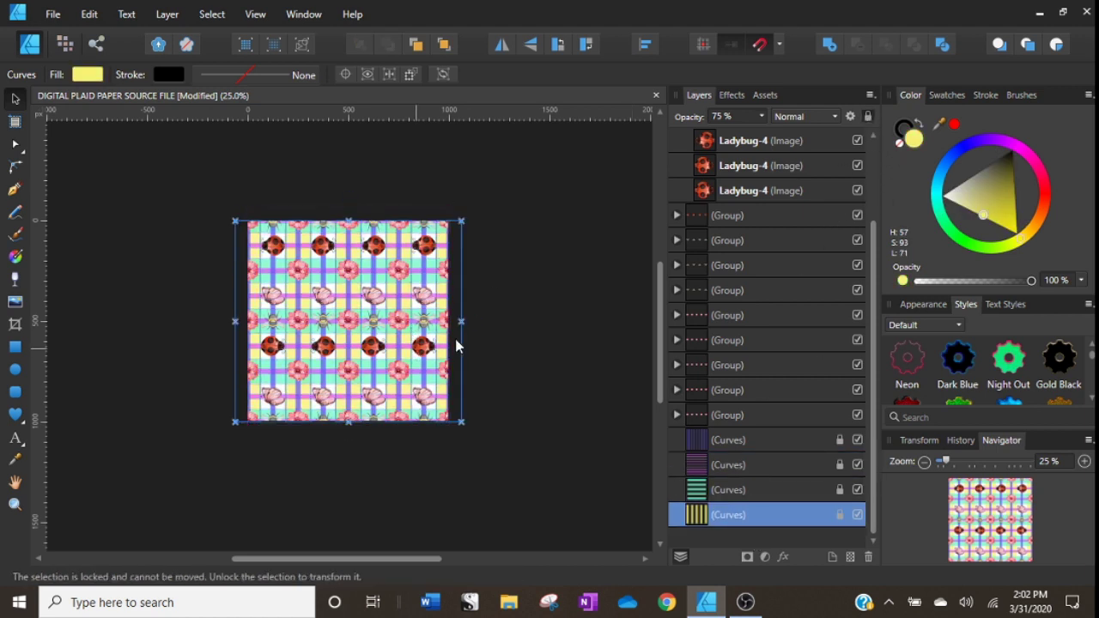
pyautogui.click(474, 423)
# Select all the flower, bee, ladybug and butterfly row groups and combine them into a single group.
pyautogui.moveTo(379, 433); pyautogui.dragTo(193, 156)
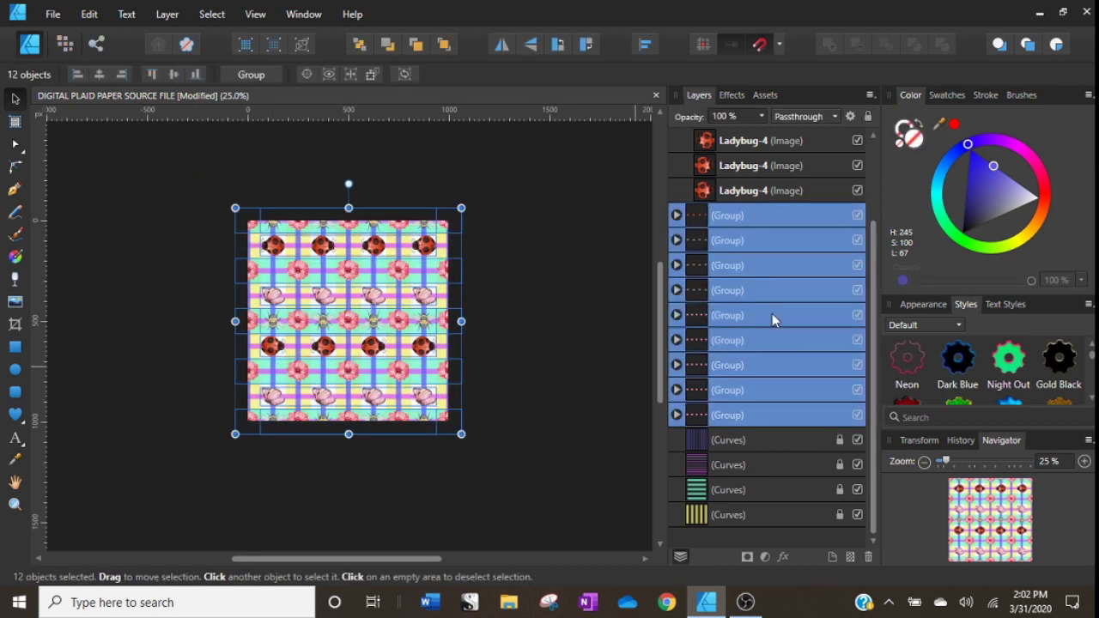
pyautogui.moveTo(876, 316); pyautogui.dragTo(804, 176)
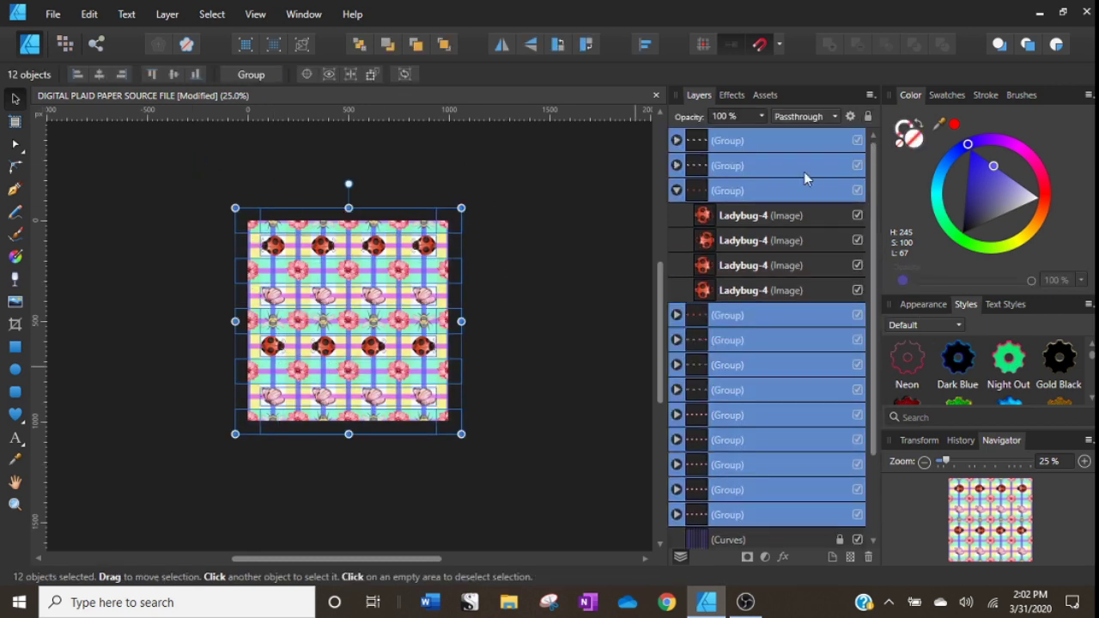
pyautogui.rightClick(335, 329)
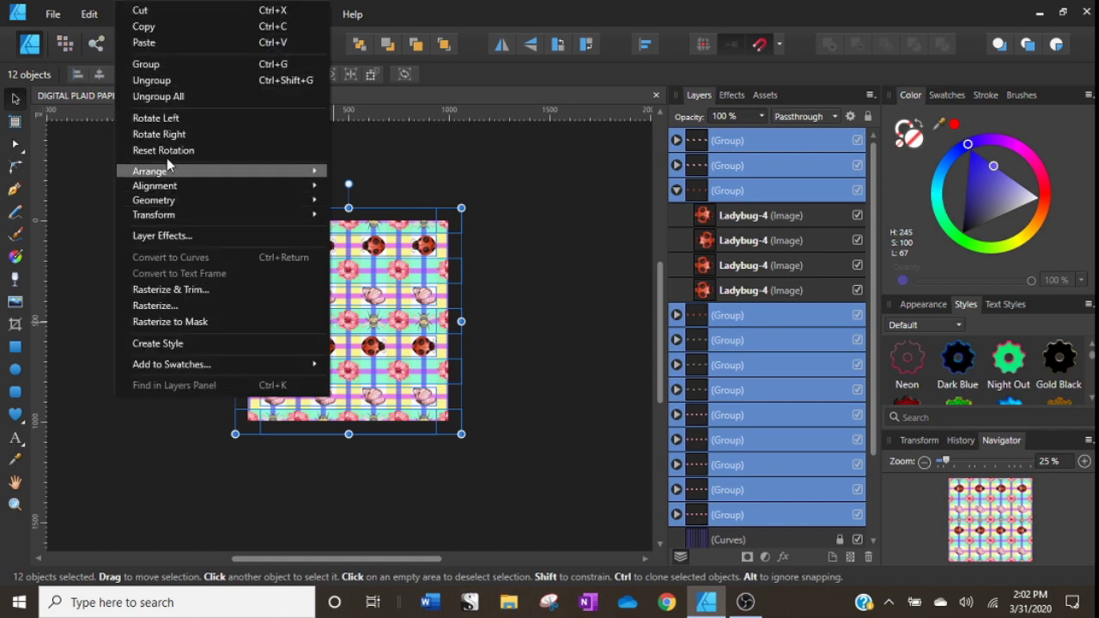
pyautogui.click(166, 65)
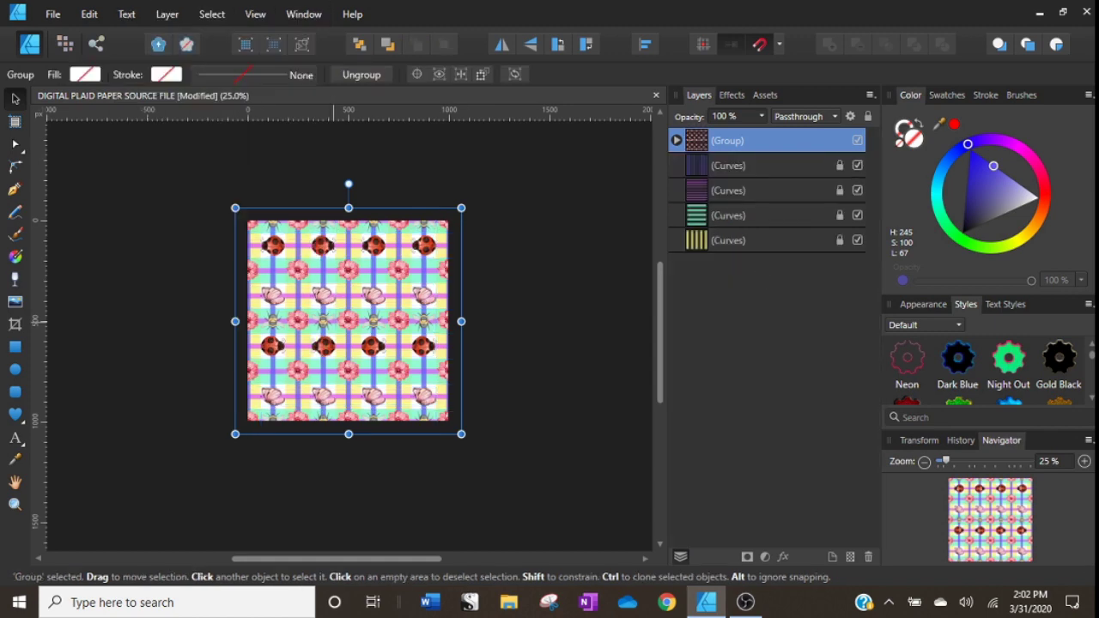
# Add a Vibrance adjustment to the motif group with vibrance at 90%.
pyautogui.click(1084, 461)
pyautogui.click(1084, 461)
pyautogui.scroll(4, 284, 319)
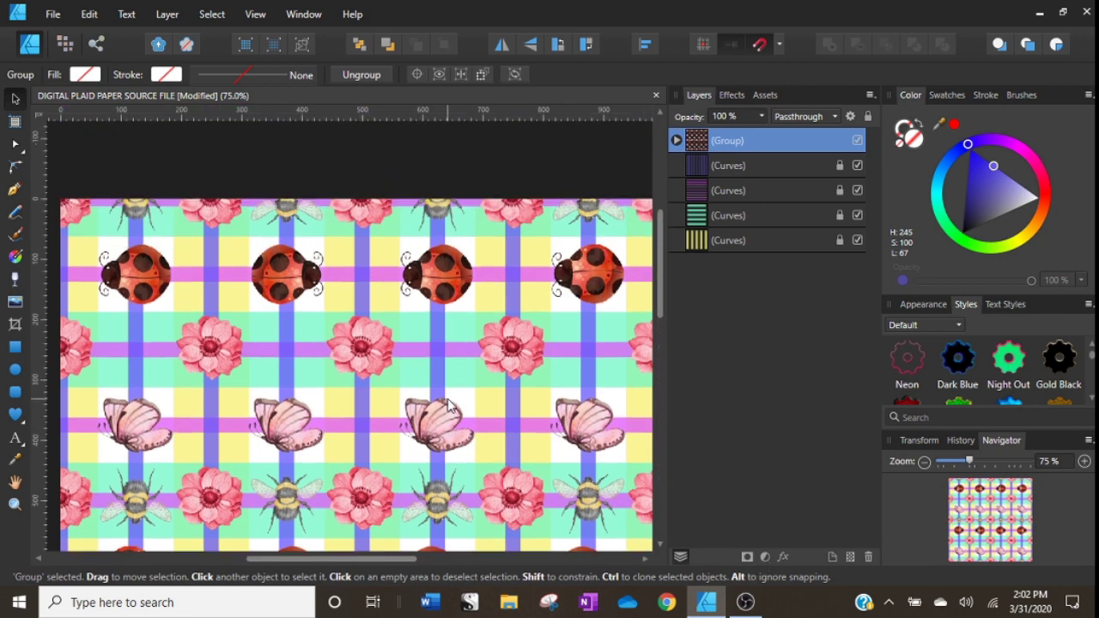
pyautogui.click(764, 556)
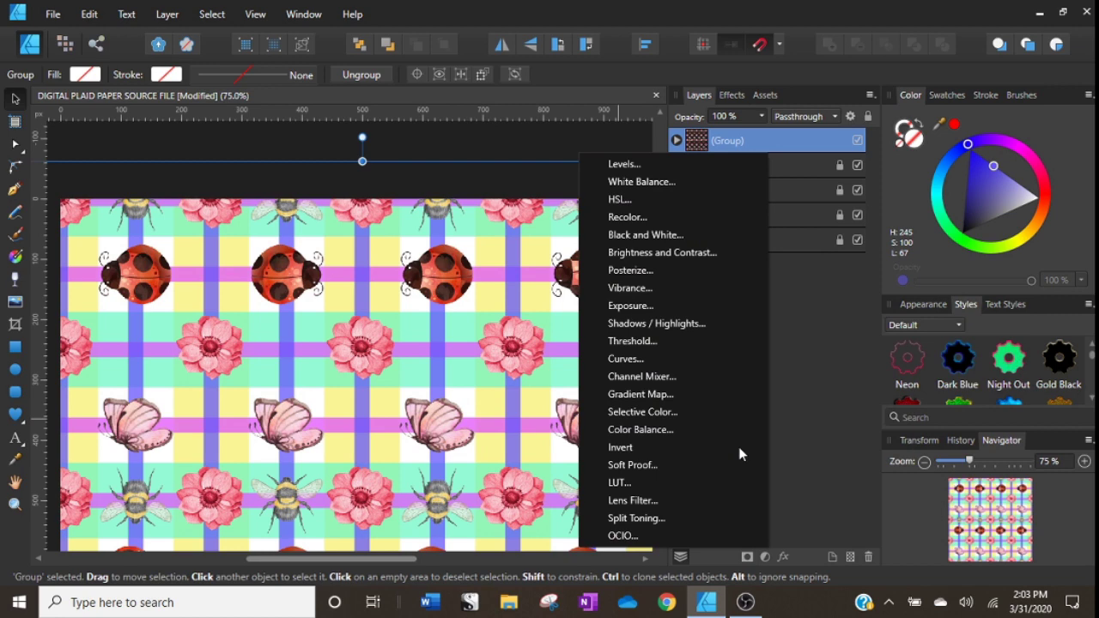
pyautogui.click(653, 287)
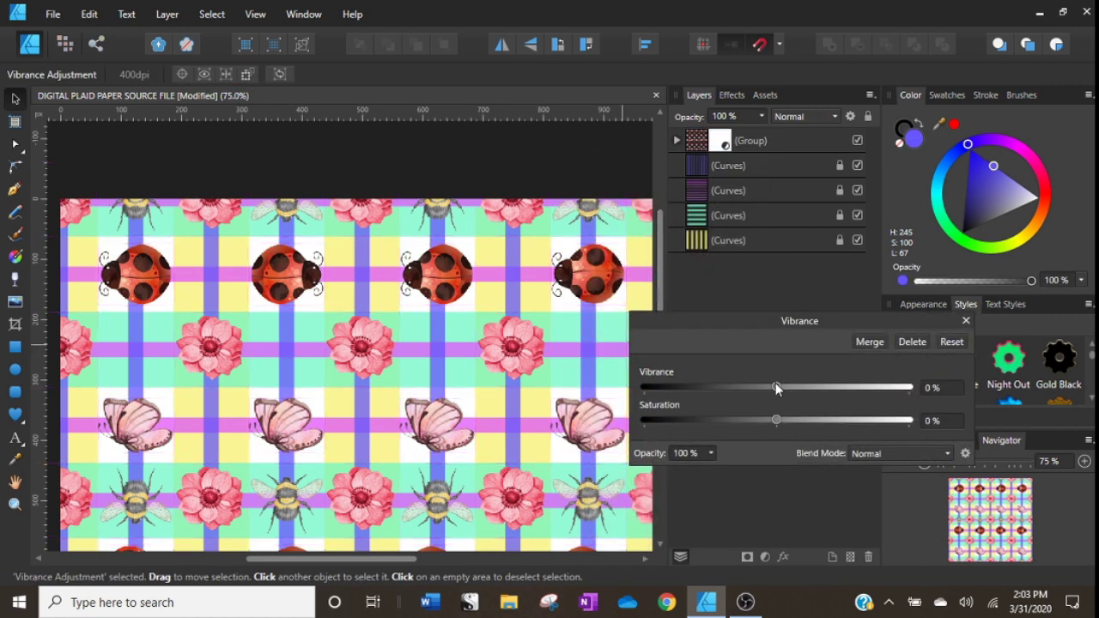
pyautogui.moveTo(777, 387); pyautogui.dragTo(898, 411)
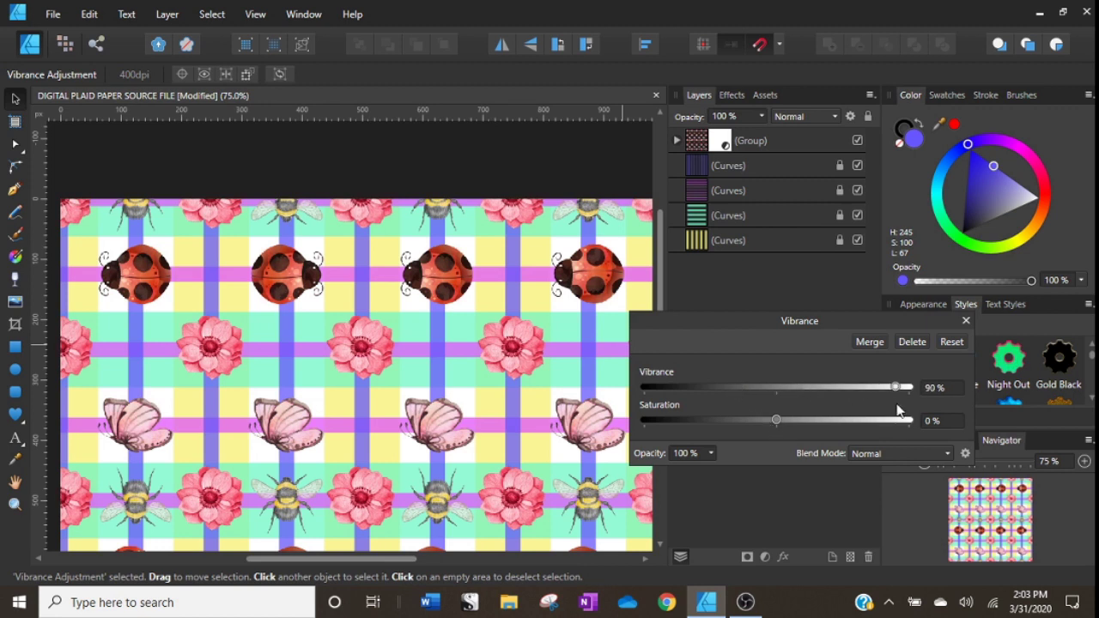
pyautogui.click(965, 321)
# Add a Brightness and Contrast adjustment to the motif group with brightness at -19% and contrast at 26%.
pyautogui.click(750, 144)
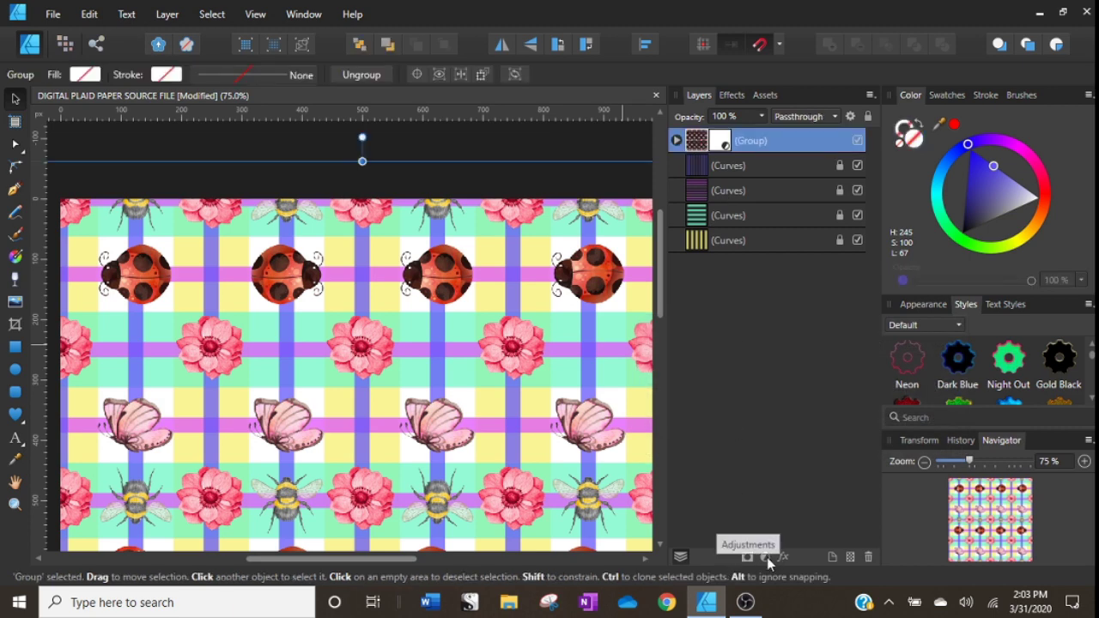
pyautogui.click(765, 556)
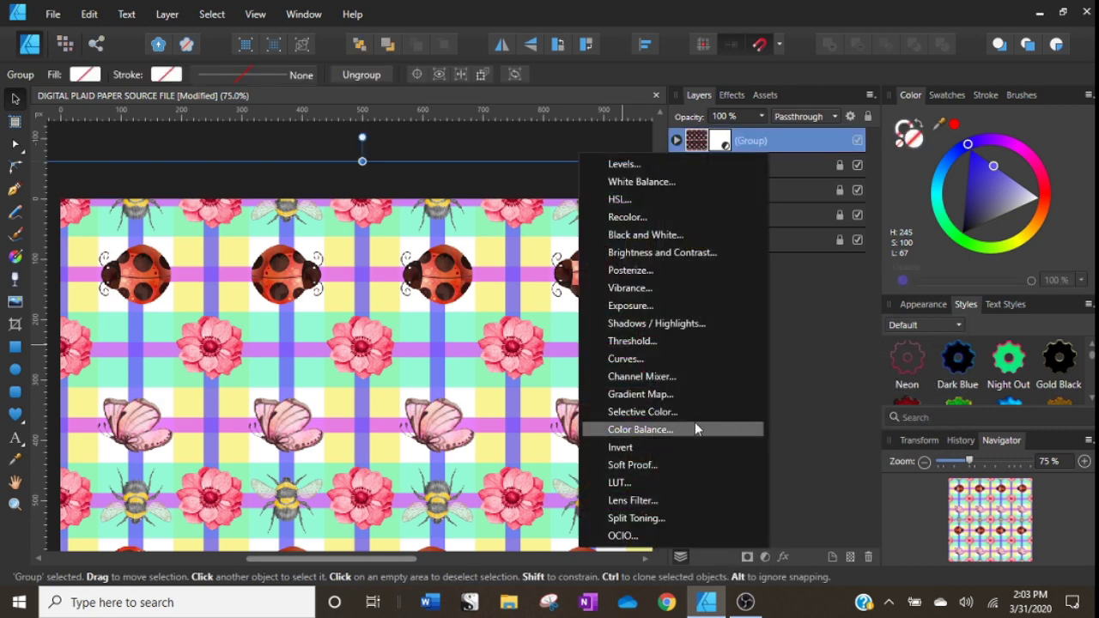
pyautogui.click(665, 254)
pyautogui.moveTo(771, 365); pyautogui.dragTo(811, 404)
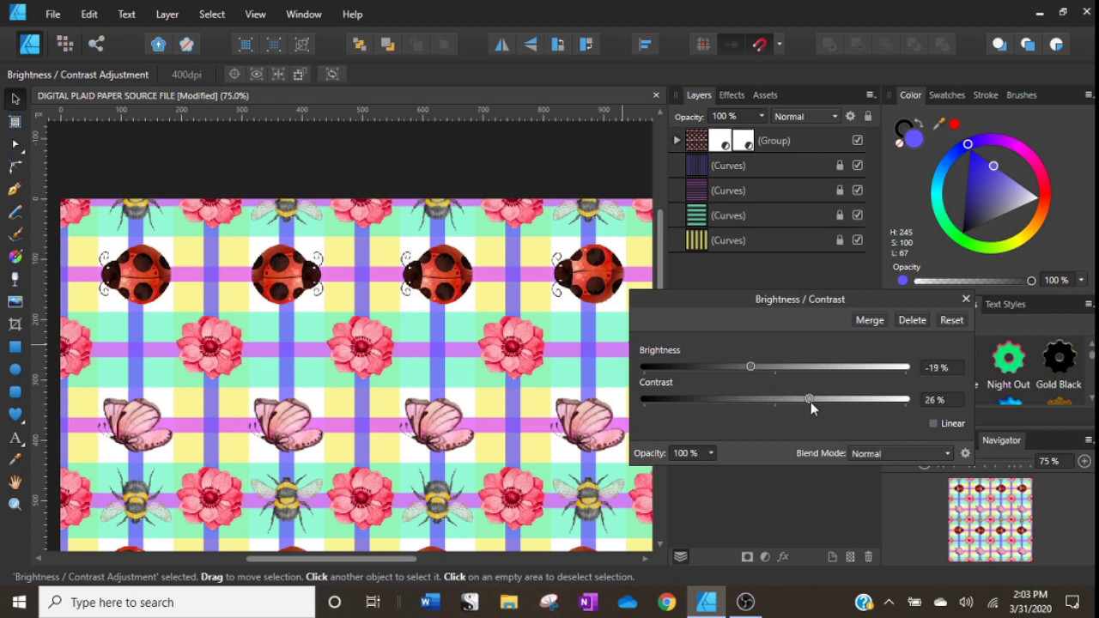
pyautogui.click(966, 299)
# Inspect the whole plaid pattern from top to bottom to check the motifs' adjusted colors and placement.
pyautogui.click(924, 461)
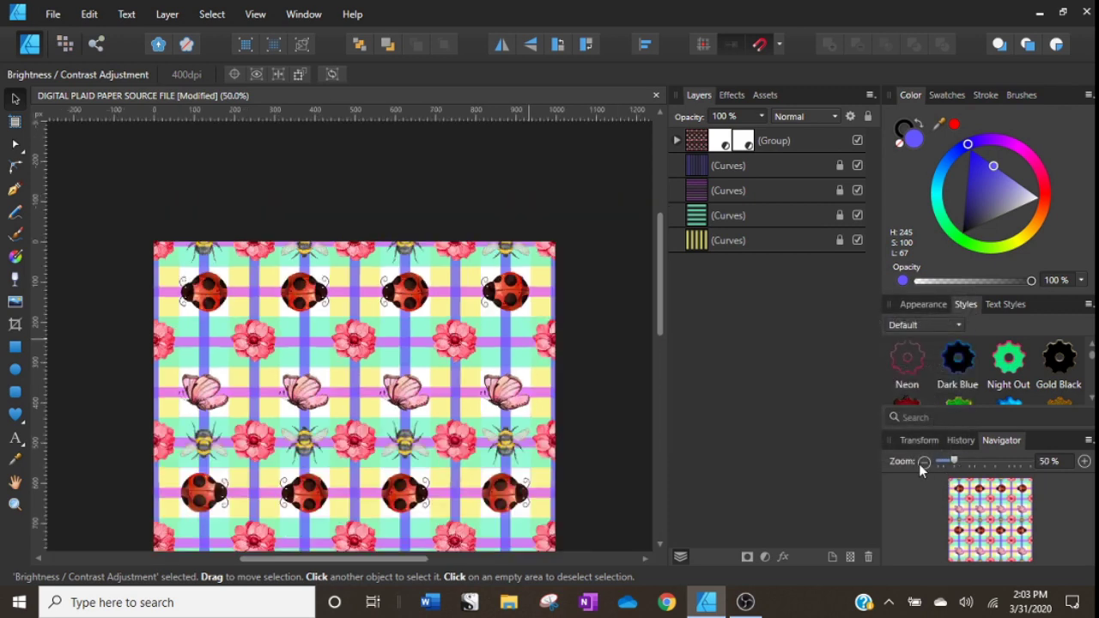
pyautogui.scroll(-3, 316, 362)
pyautogui.scroll(-1, 318, 361)
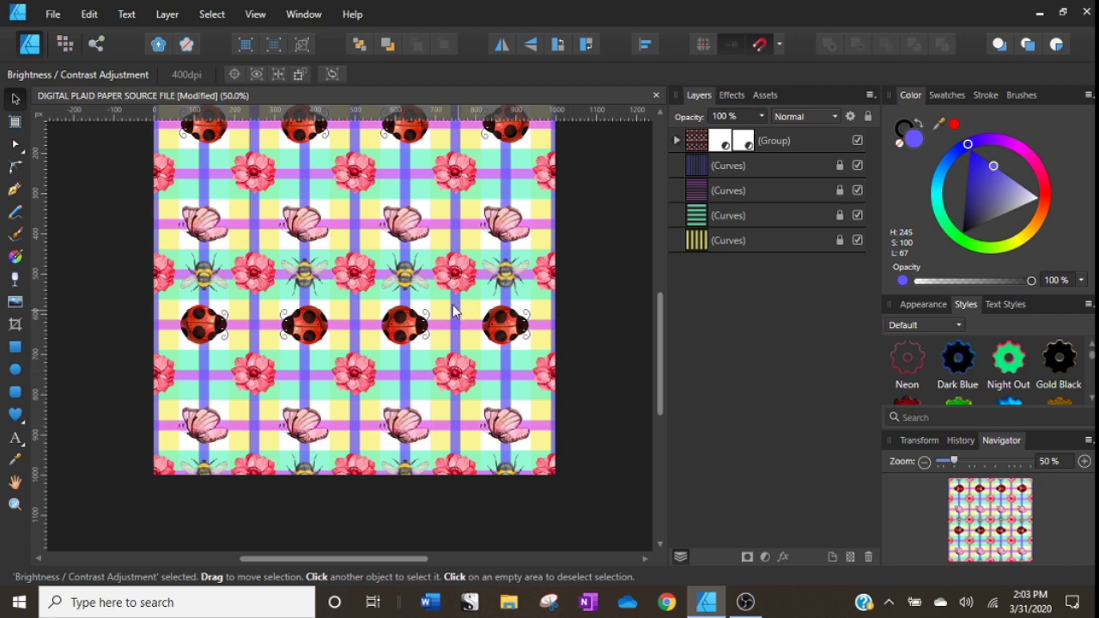
pyautogui.scroll(2, 392, 355)
pyautogui.scroll(2, 380, 369)
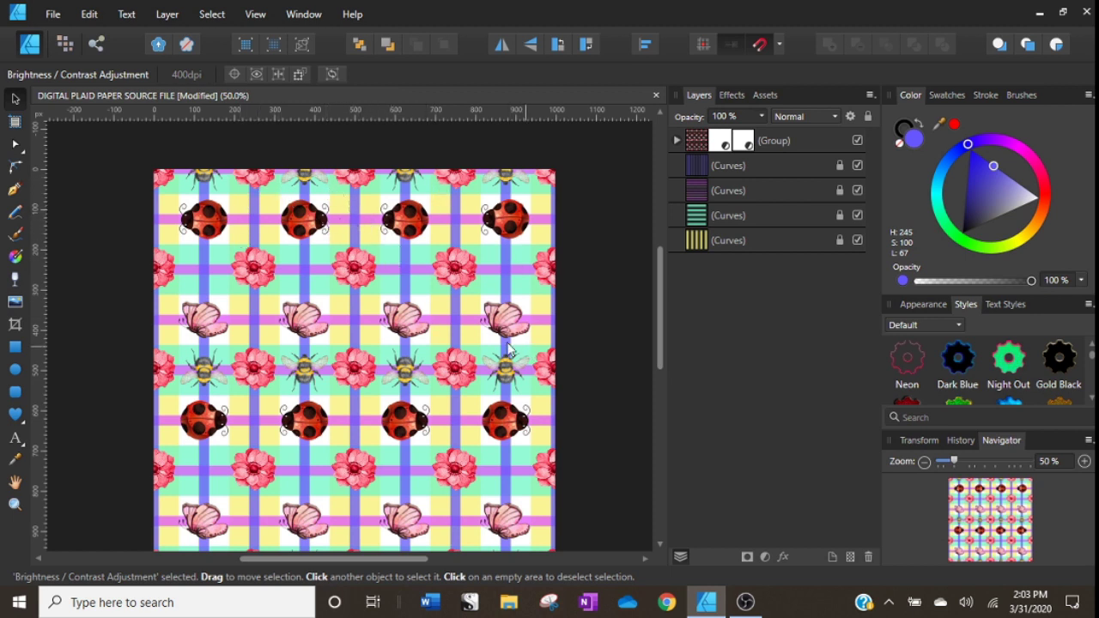
pyautogui.scroll(-2, 444, 456)
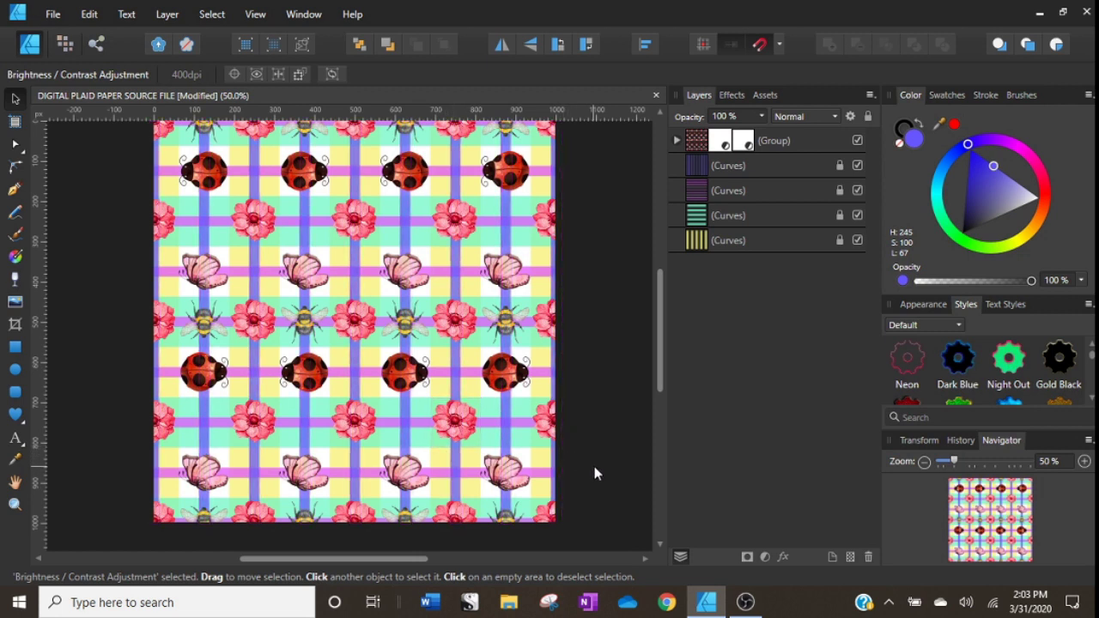
pyautogui.scroll(1, 594, 466)
pyautogui.scroll(-1, 594, 473)
pyautogui.scroll(1, 629, 486)
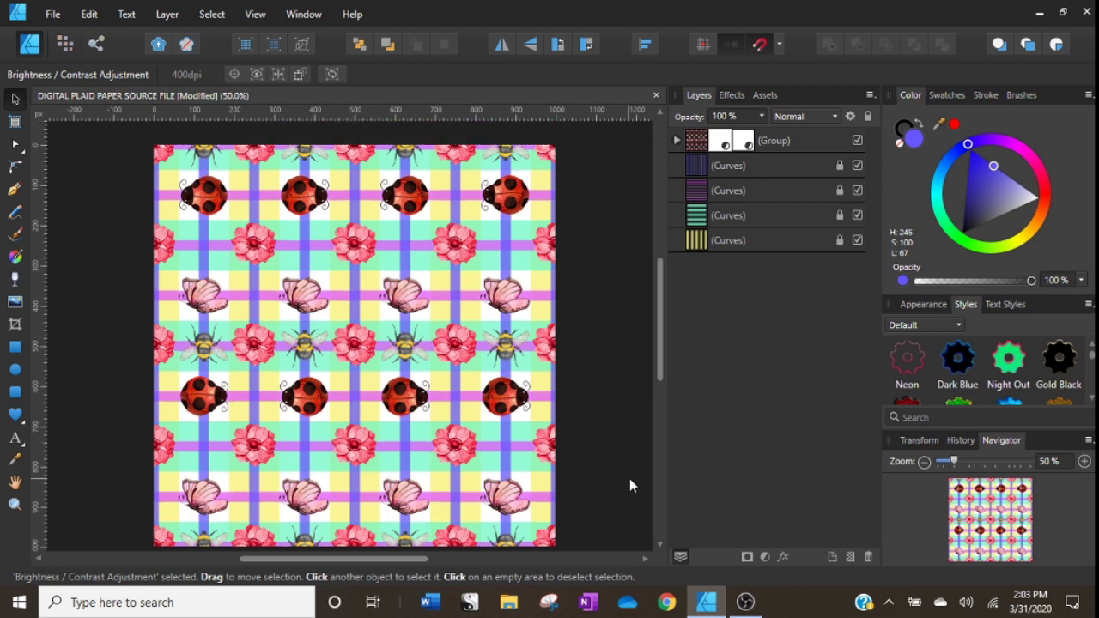
# Set up a PNG export of the whole document with the size at 4000 × 4000 px.
pyautogui.click(49, 17)
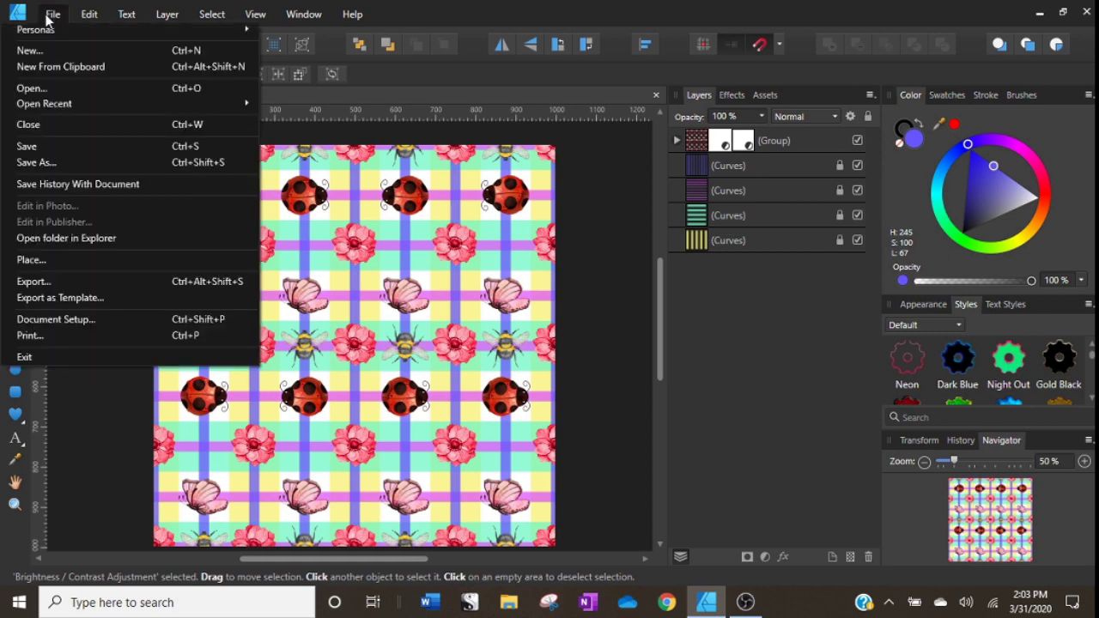
pyautogui.click(75, 288)
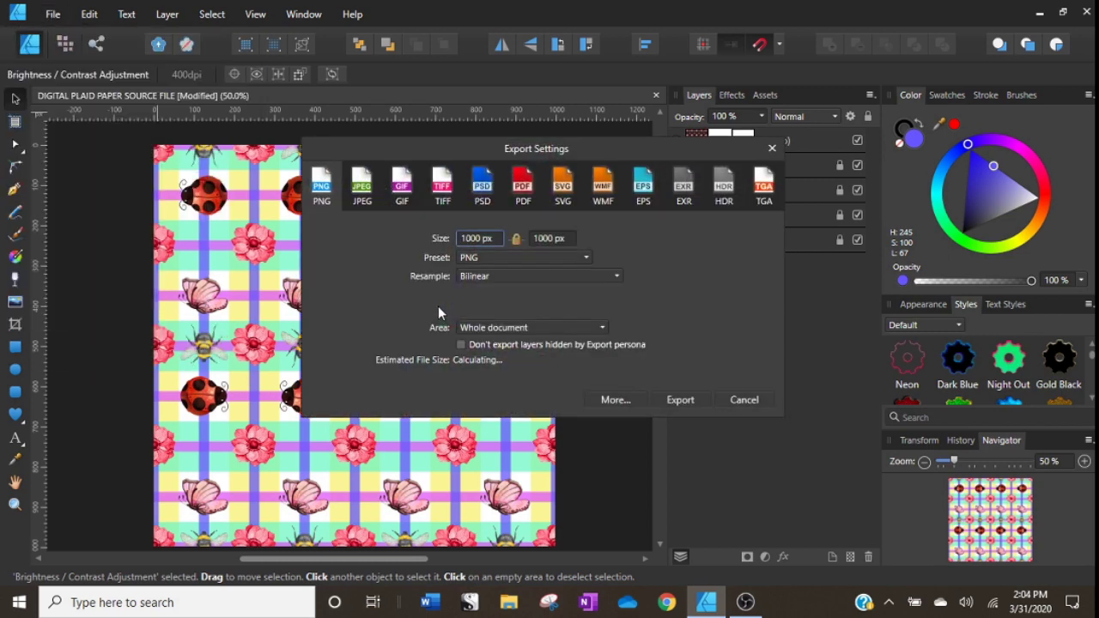
pyautogui.click(461, 241)
pyautogui.write('4000')
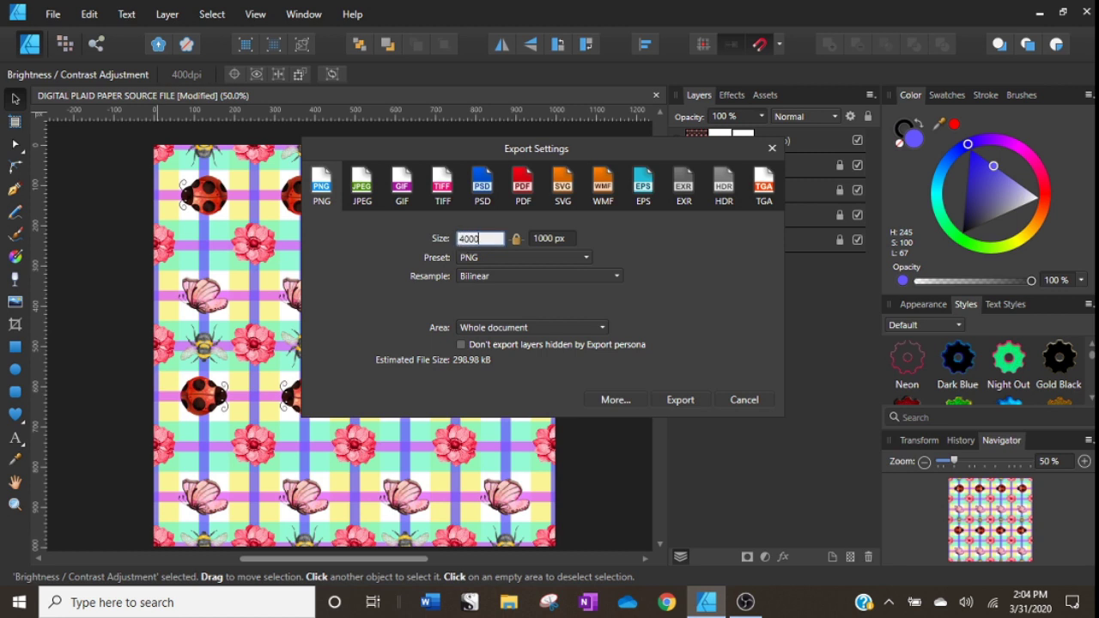
pyautogui.press('Return')
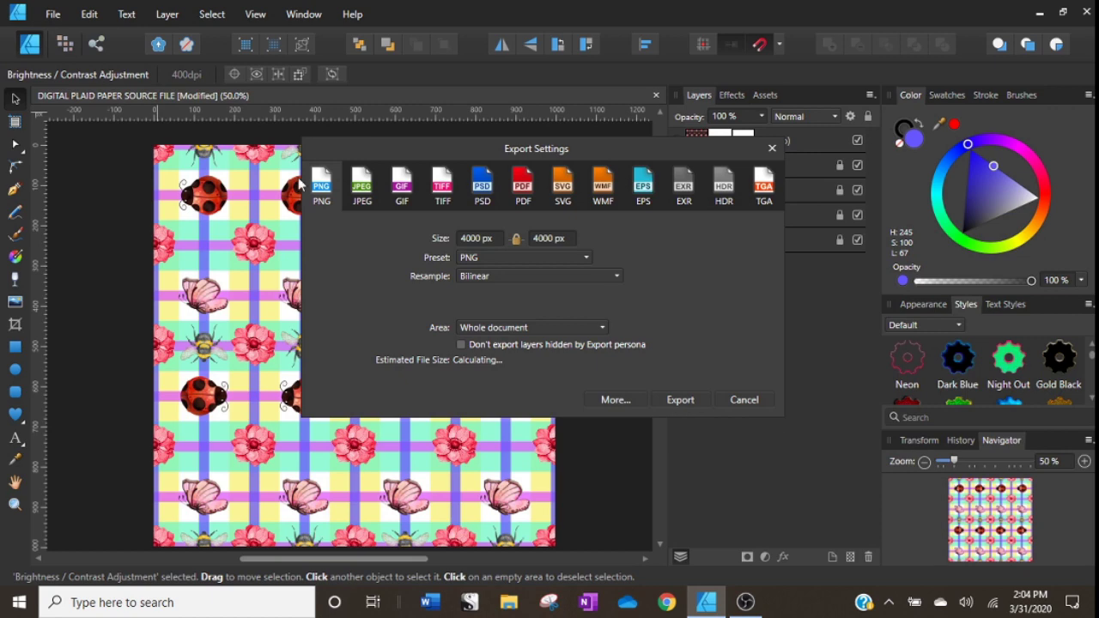
# Export the pattern to the Videos folder as a PNG file named SPRING DIGITAL PAPER BUGS.
pyautogui.click(679, 400)
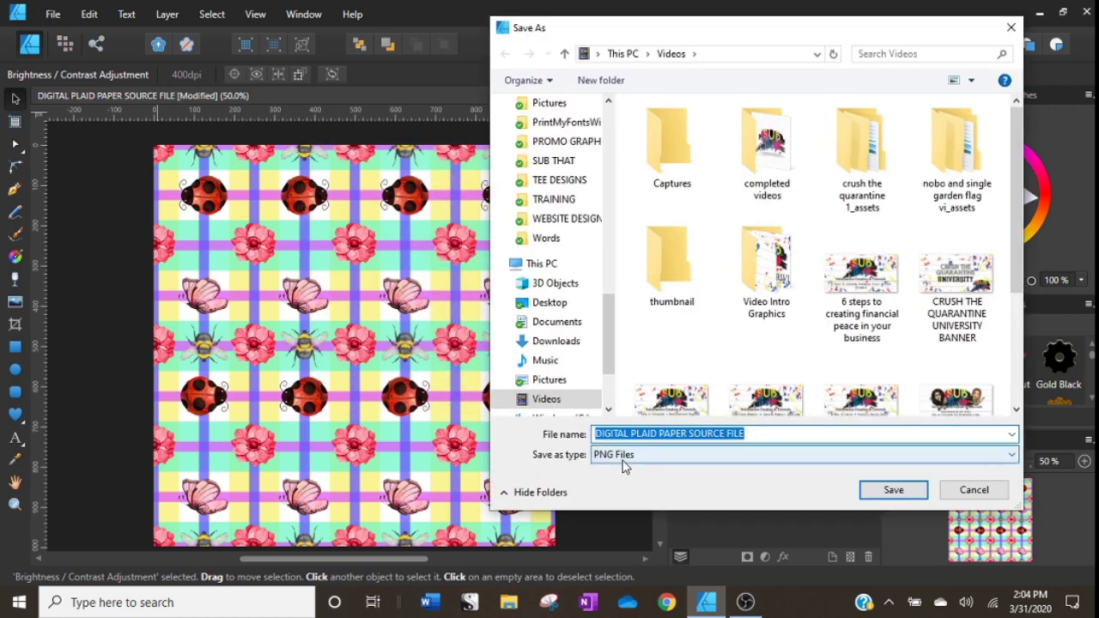
pyautogui.write('SPRING DIG')
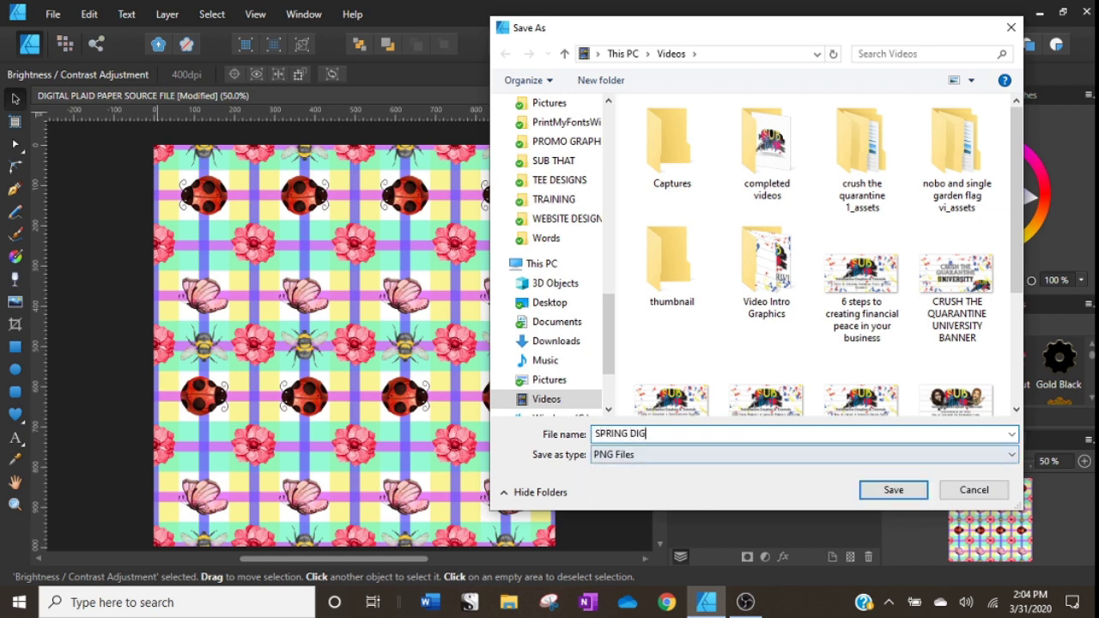
pyautogui.write('ITAL PAPER')
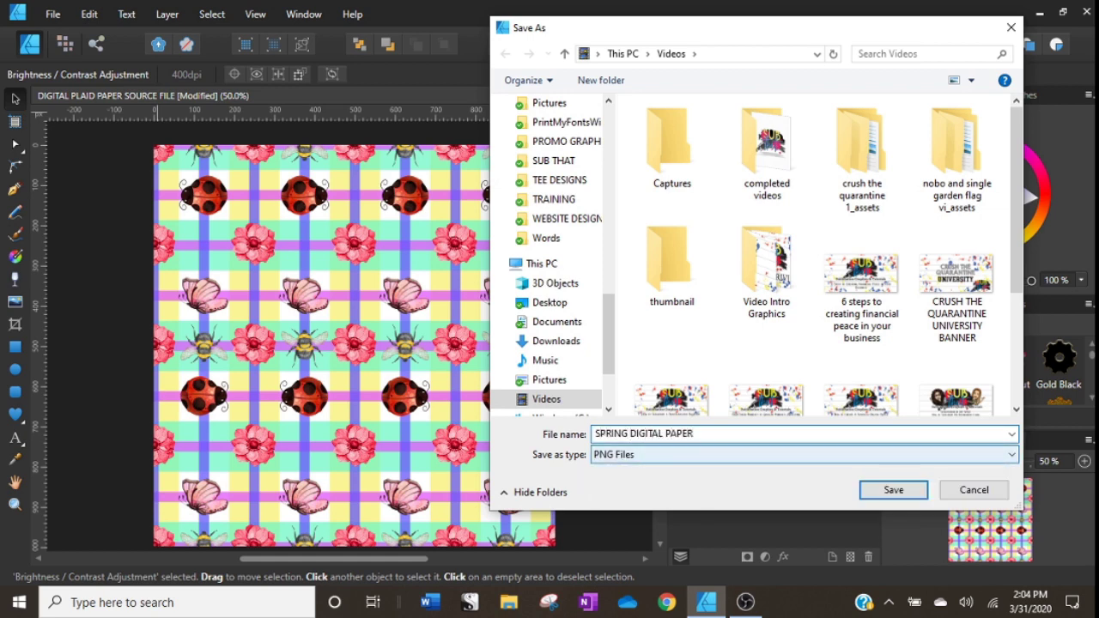
pyautogui.write(' BUGS')
pyautogui.press('Return')
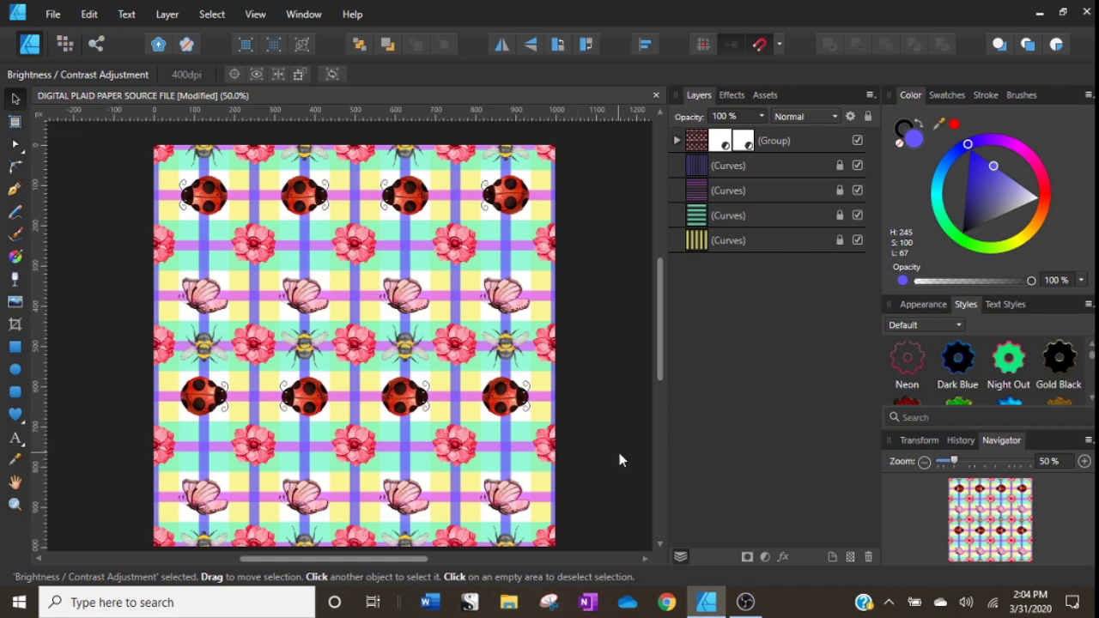
pyautogui.scroll(-1, 619, 460)
pyautogui.scroll(1, 619, 455)
pyautogui.scroll(-1, 619, 455)
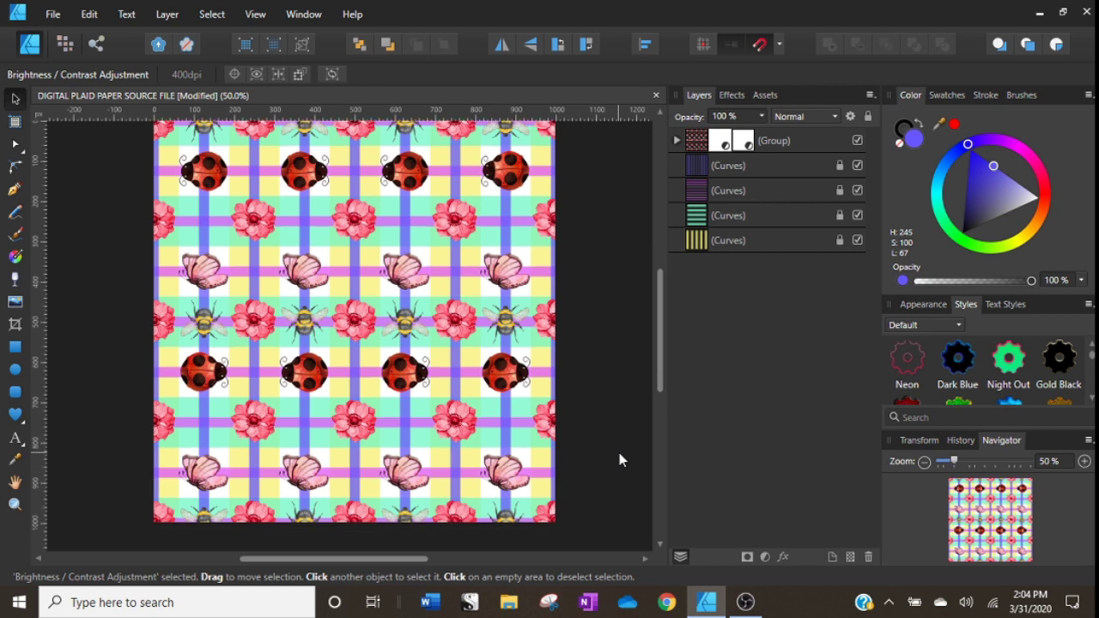